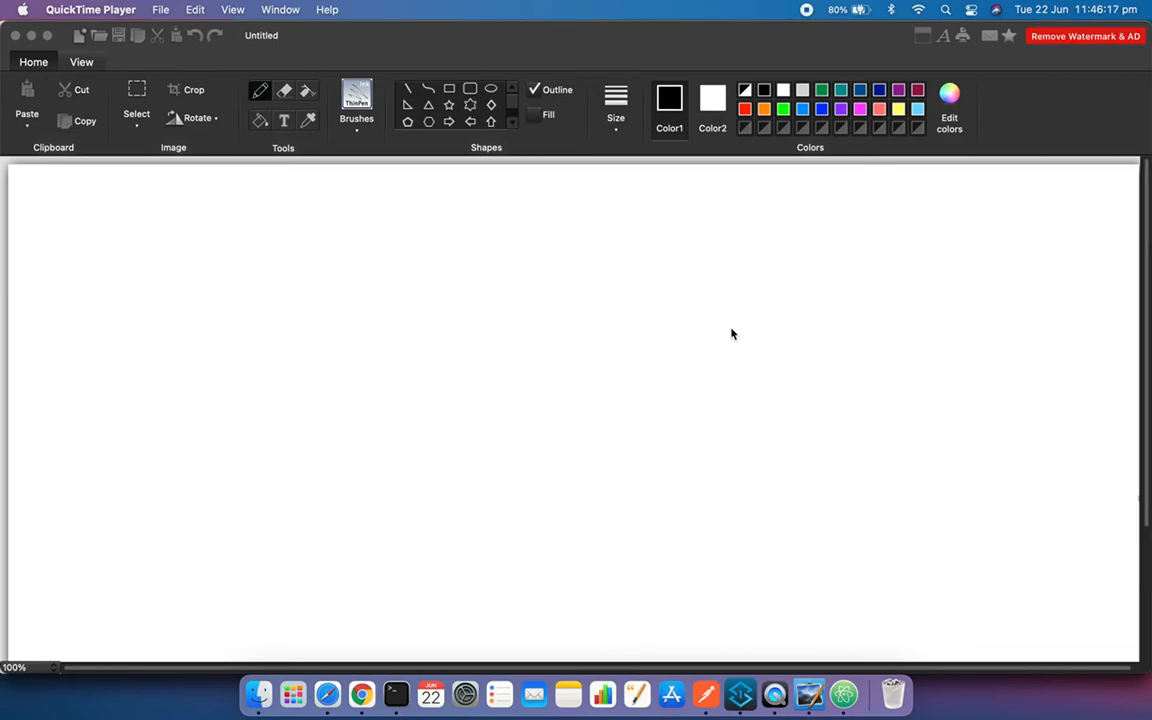
- Select the Pencil tool for freehand drawing on the blank Untitled canvas
left_click(266, 97)
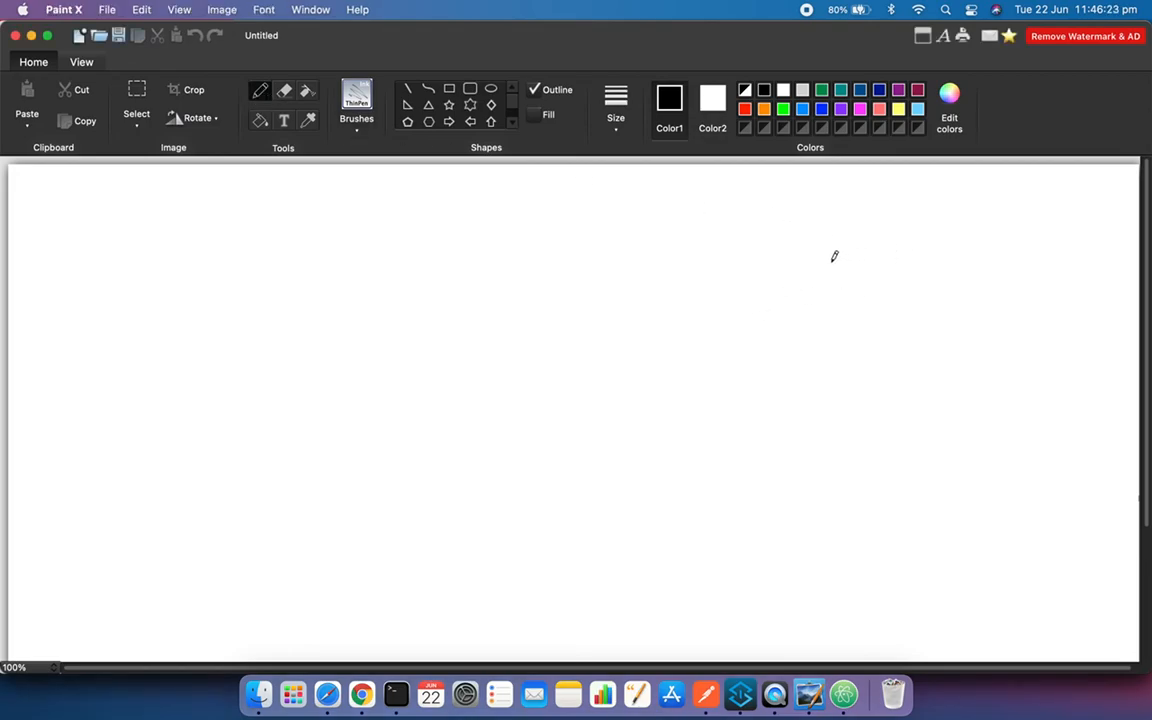
- Draw the black Salesforce box on the right and label it S.F
mouse_move(803, 283)
left_mouse_down()
mouse_move(1018, 258)
mouse_move(1013, 362)
mouse_move(940, 416)
mouse_move(776, 400)
mouse_move(760, 290)
mouse_move(812, 283)
left_mouse_up()
mouse_move(902, 268)
left_mouse_down()
mouse_move(953, 216)
mouse_move(928, 228)
mouse_move(993, 186)
mouse_move(988, 202)
left_mouse_up()
left_click(966, 221)
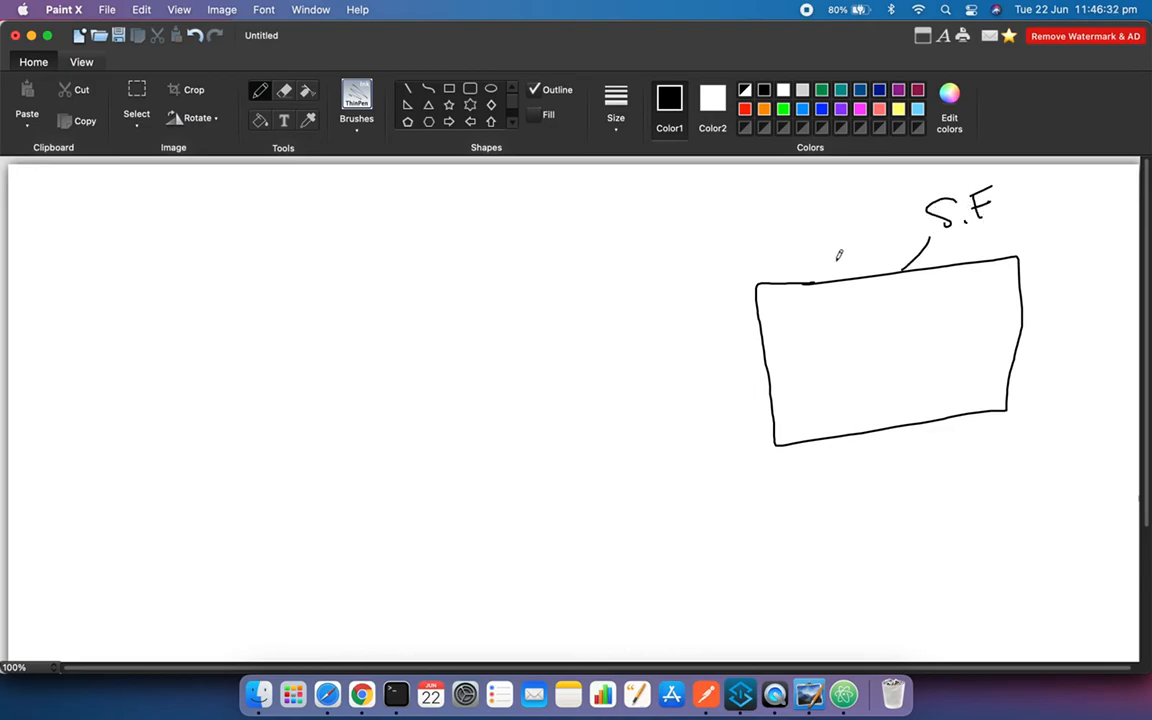
- In orange, draw the OKTA box with its label and the Mule API box at lower left
left_click(763, 108)
mouse_move(433, 222)
left_mouse_down()
mouse_move(594, 208)
mouse_move(551, 305)
mouse_move(399, 267)
mouse_move(393, 224)
mouse_move(455, 216)
left_mouse_up()
mouse_move(588, 213)
left_mouse_down()
mouse_move(653, 212)
mouse_move(657, 200)
left_mouse_up()
mouse_move(657, 200)
left_mouse_down()
mouse_move(672, 210)
mouse_move(697, 186)
left_mouse_up()
mouse_move(687, 188)
left_mouse_down()
mouse_move(689, 206)
mouse_move(719, 190)
left_mouse_up()
mouse_move(124, 404)
left_mouse_down()
mouse_move(287, 368)
mouse_move(192, 497)
mouse_move(14, 450)
mouse_move(153, 410)
mouse_move(244, 318)
mouse_move(318, 266)
mouse_move(356, 262)
left_mouse_up()
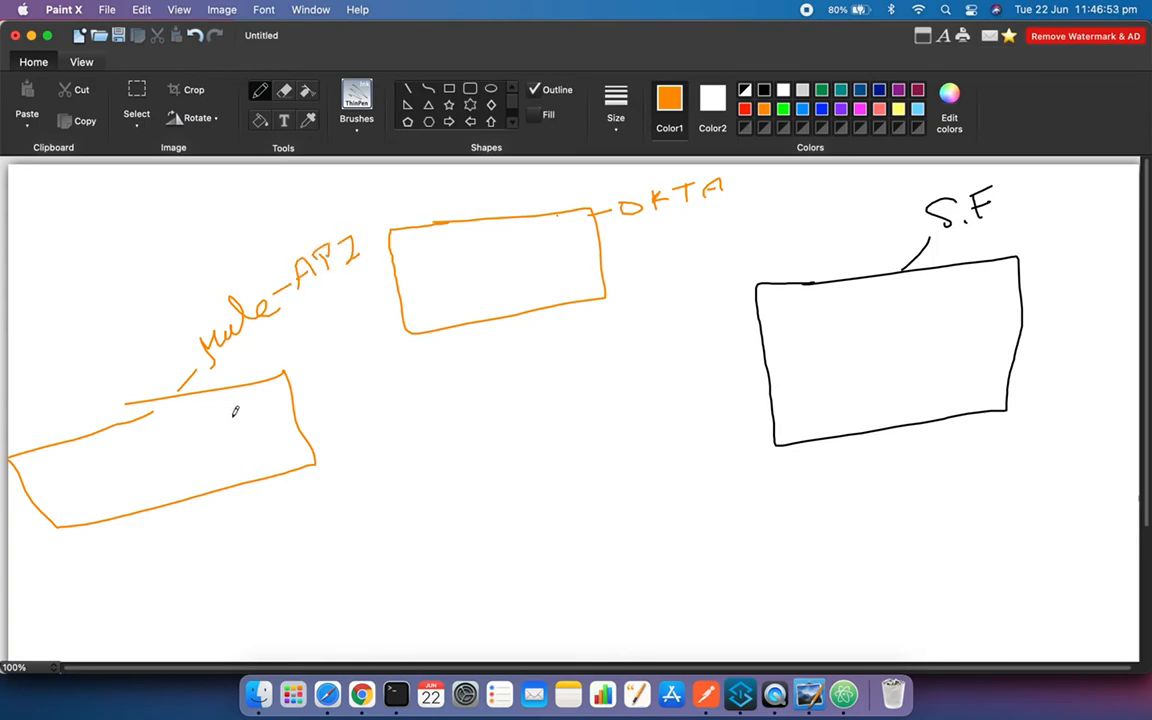
left_click_drag(777, 367, 795, 366)
- In light blue, draw the inner API box inside the Mule box with a leader line
left_click(804, 109)
mouse_move(116, 458)
left_mouse_down()
mouse_move(200, 420)
mouse_move(155, 486)
mouse_move(85, 488)
mouse_move(112, 461)
left_mouse_up()
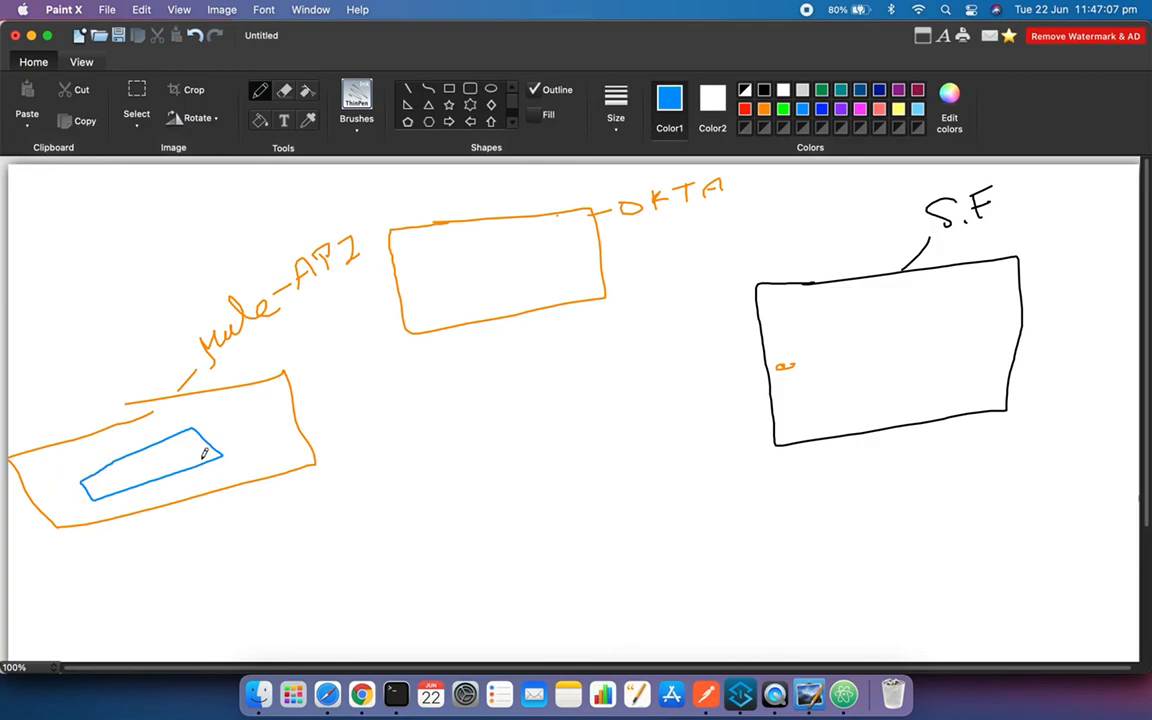
mouse_move(187, 463)
left_mouse_down()
mouse_move(232, 540)
mouse_move(274, 507)
mouse_move(263, 530)
left_mouse_up()
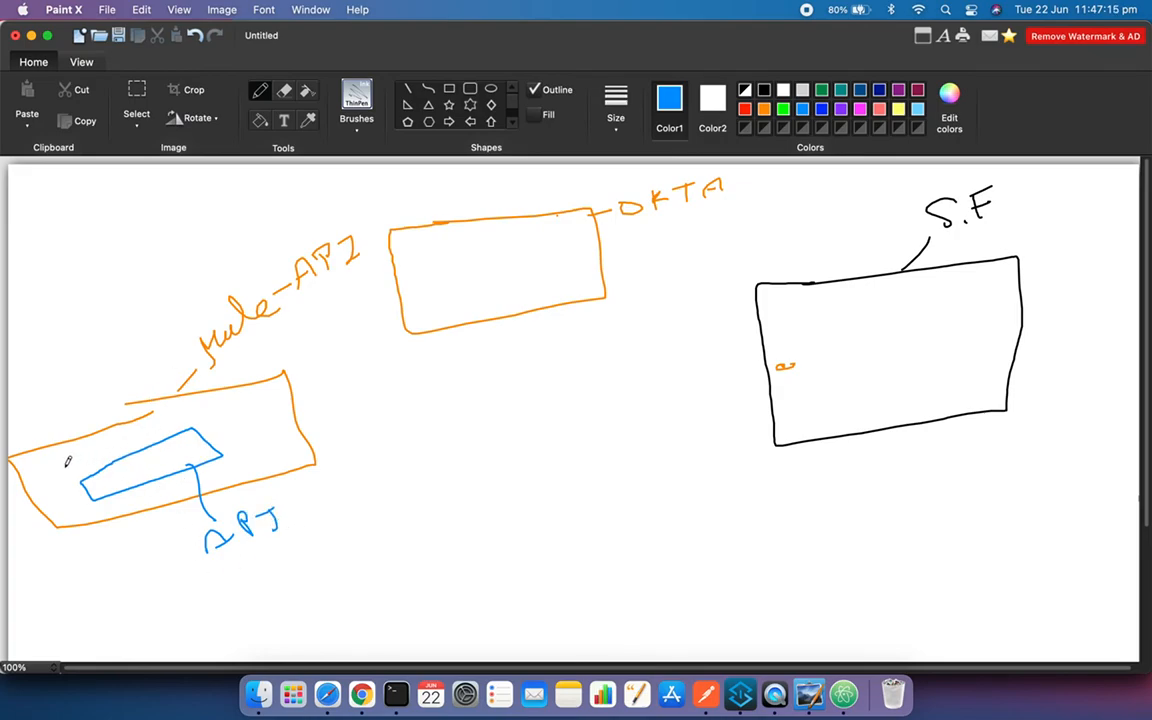
- Draw the outer box labelled Proxy API around it, with an arrow into the API
mouse_move(58, 468)
left_mouse_down()
mouse_move(228, 407)
mouse_move(267, 434)
mouse_move(225, 469)
mouse_move(83, 512)
mouse_move(58, 510)
mouse_move(44, 485)
mouse_move(60, 469)
left_mouse_up()
mouse_move(122, 508)
left_mouse_down()
mouse_move(150, 590)
mouse_move(147, 636)
left_mouse_up()
mouse_move(103, 625)
left_mouse_down()
mouse_move(160, 625)
mouse_move(236, 600)
mouse_move(243, 622)
mouse_move(287, 598)
mouse_move(300, 565)
mouse_move(302, 584)
left_mouse_up()
left_click_drag(320, 566, 362, 566)
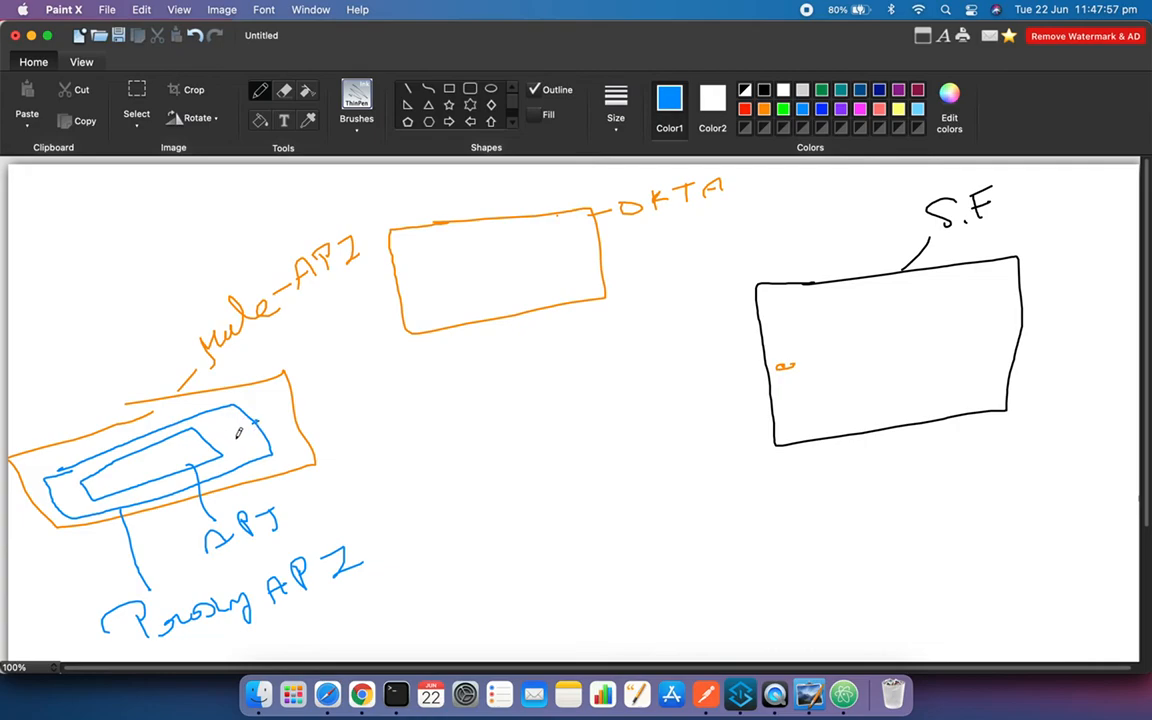
left_click_drag(246, 420, 214, 445)
- In dark green, circle the mark in S.F and draw an arrow heading left from it
left_click(819, 92)
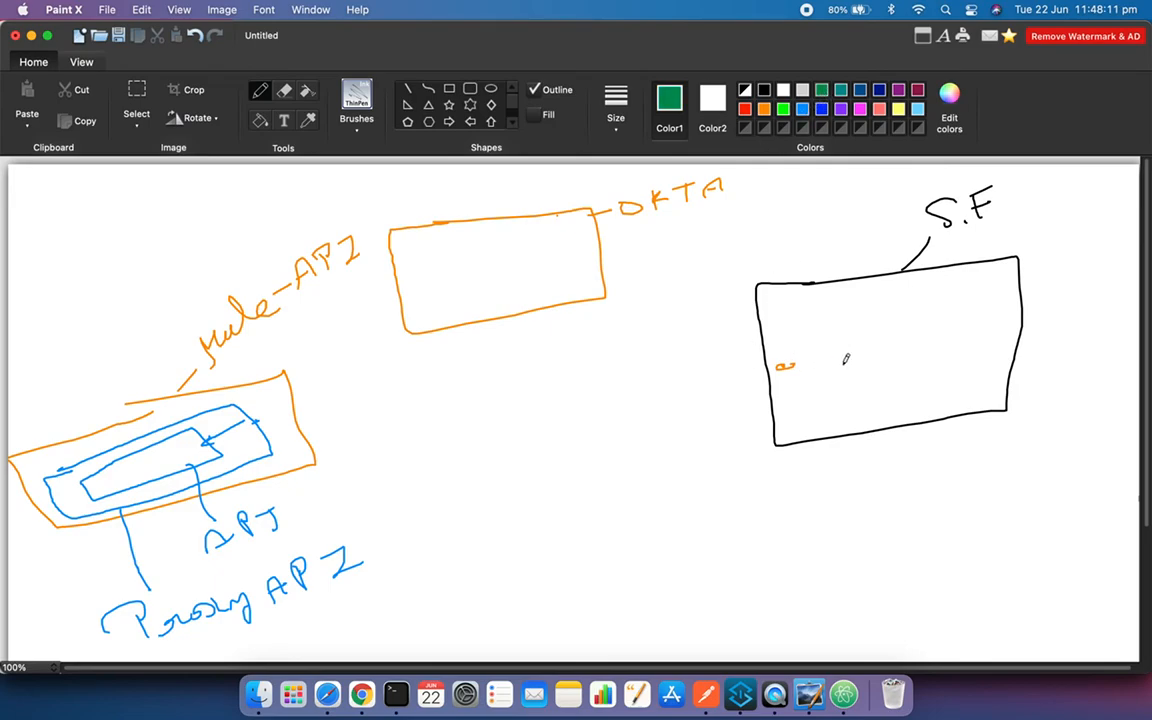
left_click_drag(794, 356, 791, 360)
left_click_drag(788, 362, 553, 408)
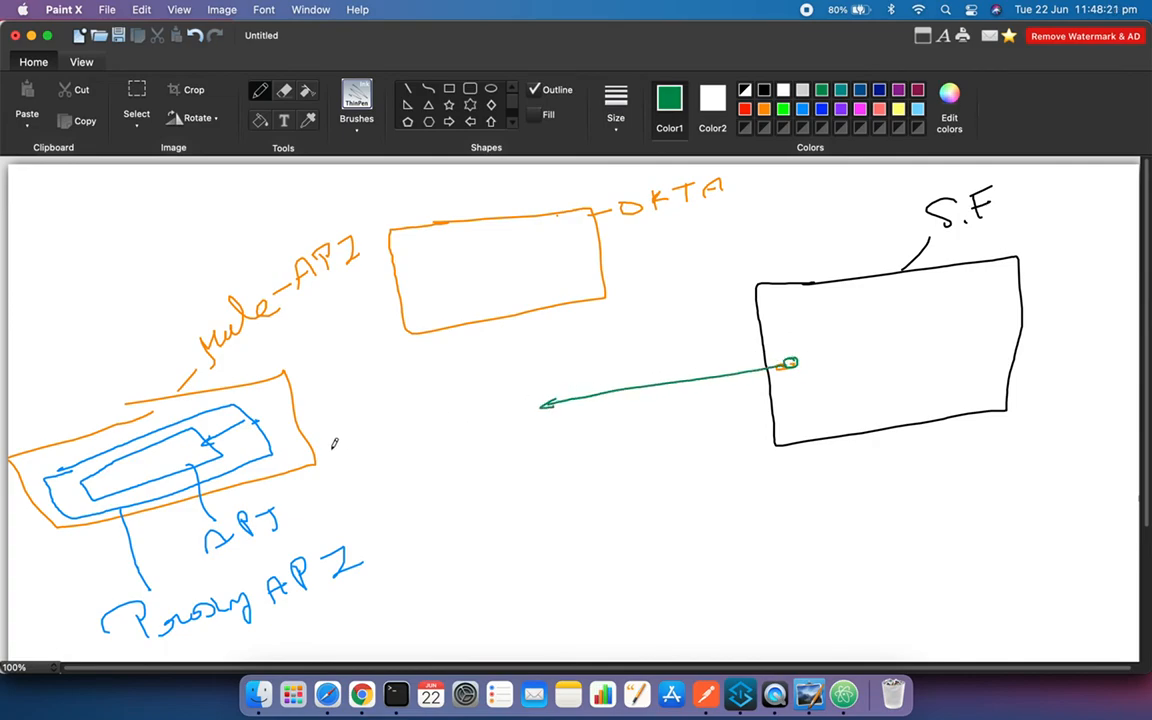
left_click_drag(207, 446, 218, 449)
- Draw arrows from S.F to OKTA and back, labelling them JWT
left_click_drag(785, 326, 565, 291)
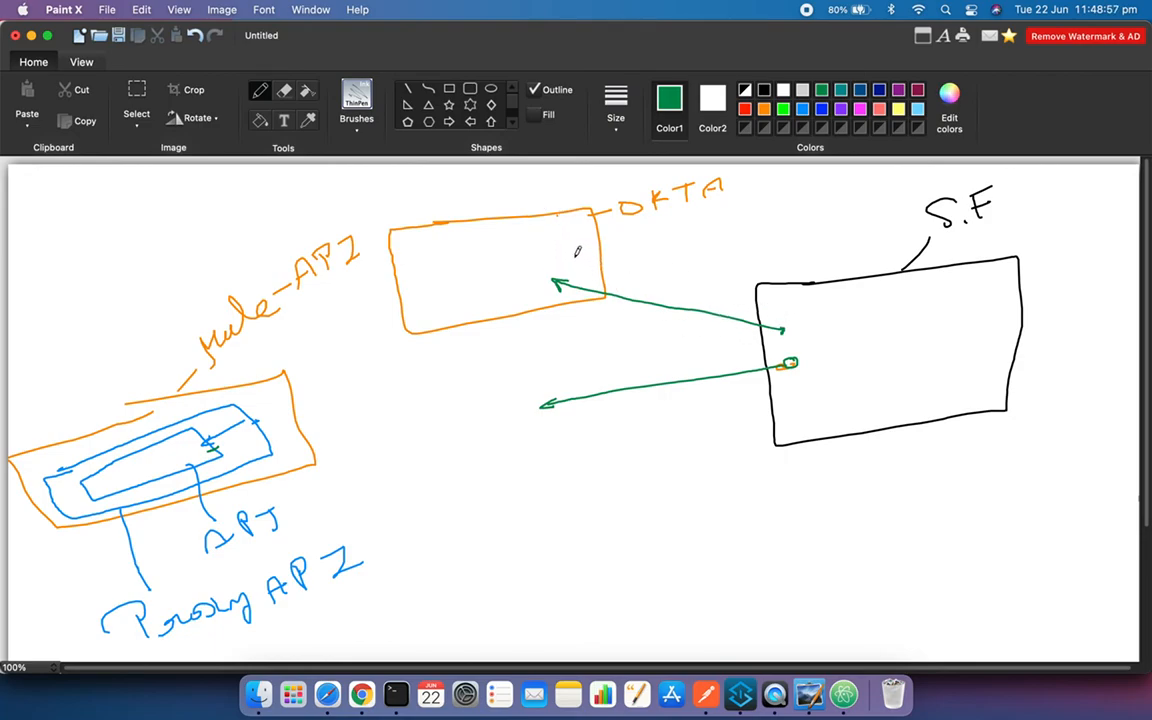
mouse_move(578, 250)
left_mouse_down()
mouse_move(812, 291)
mouse_move(795, 305)
left_mouse_up()
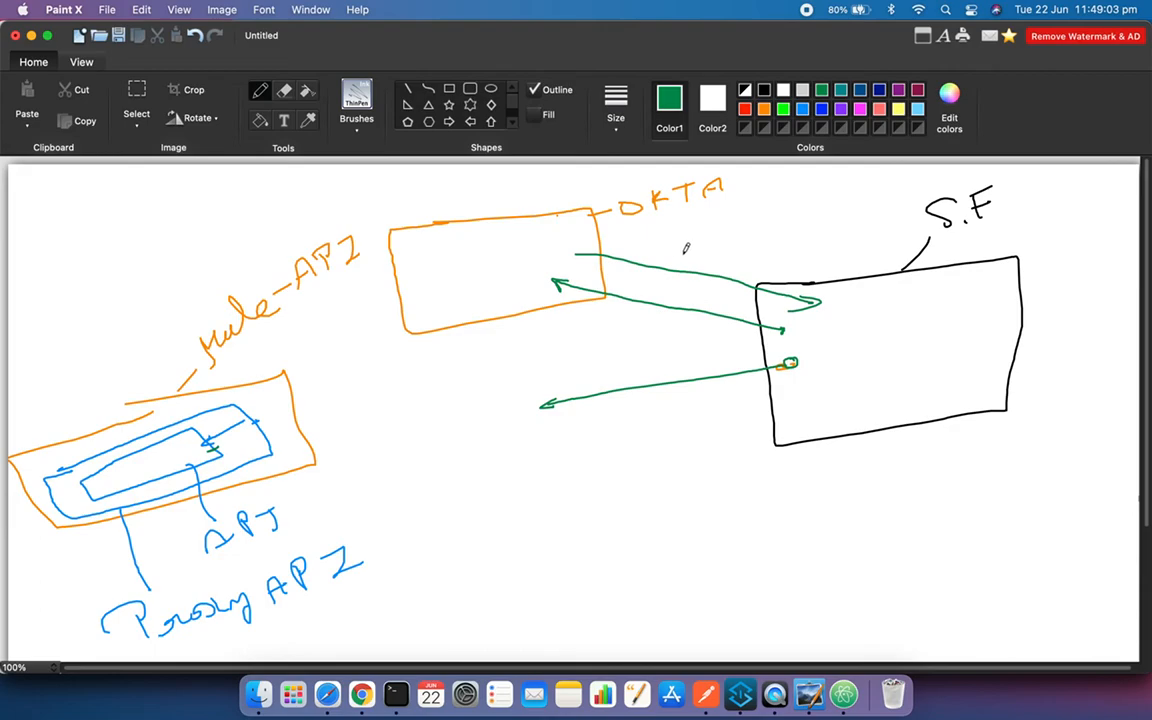
left_click_drag(673, 267, 699, 248)
mouse_move(719, 224)
left_mouse_down()
mouse_move(731, 240)
mouse_move(742, 216)
mouse_move(752, 226)
mouse_move(758, 199)
left_mouse_up()
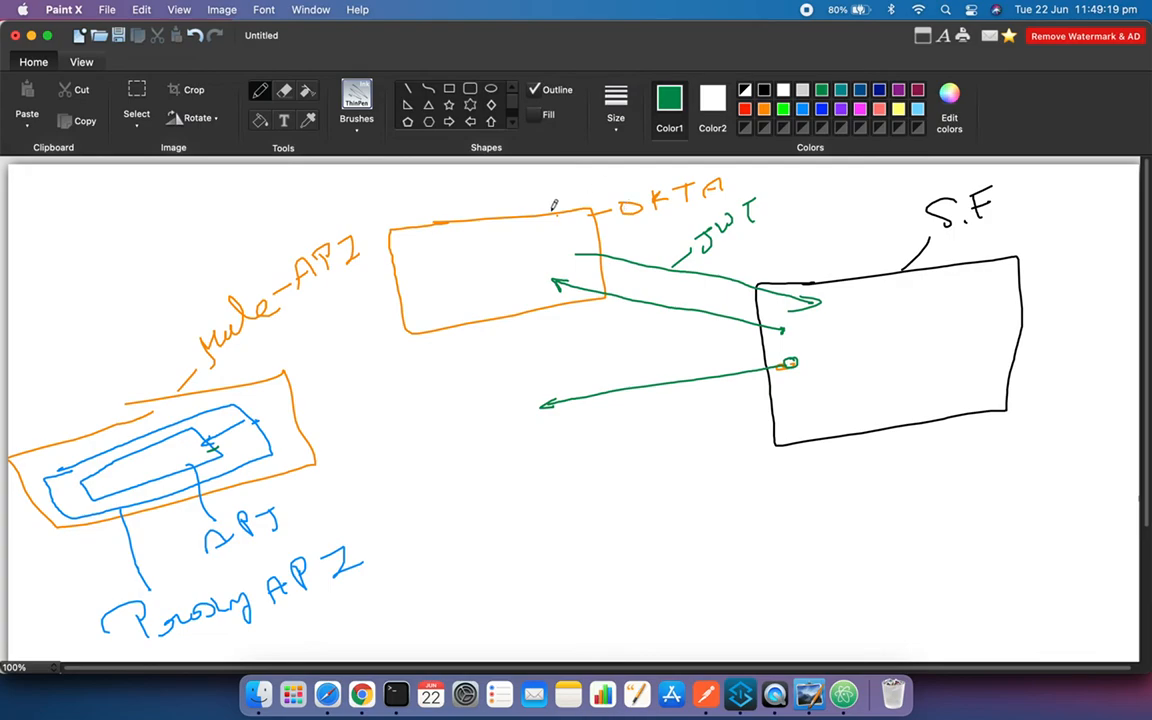
- Extend the green line from S.F into the Proxy API box and link the circled JWT label to it
left_click_drag(554, 230, 569, 222)
mouse_move(795, 360)
left_mouse_down()
mouse_move(248, 428)
mouse_move(282, 428)
left_mouse_up()
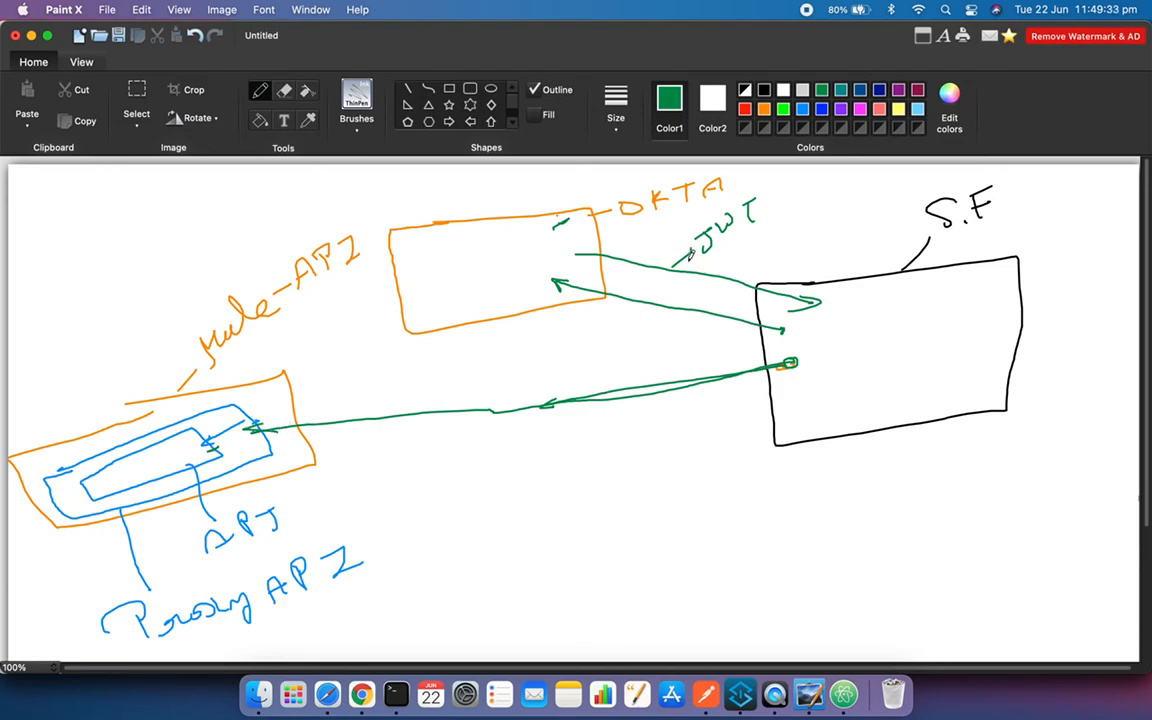
mouse_move(745, 200)
left_mouse_down()
mouse_move(668, 235)
mouse_move(757, 200)
left_mouse_up()
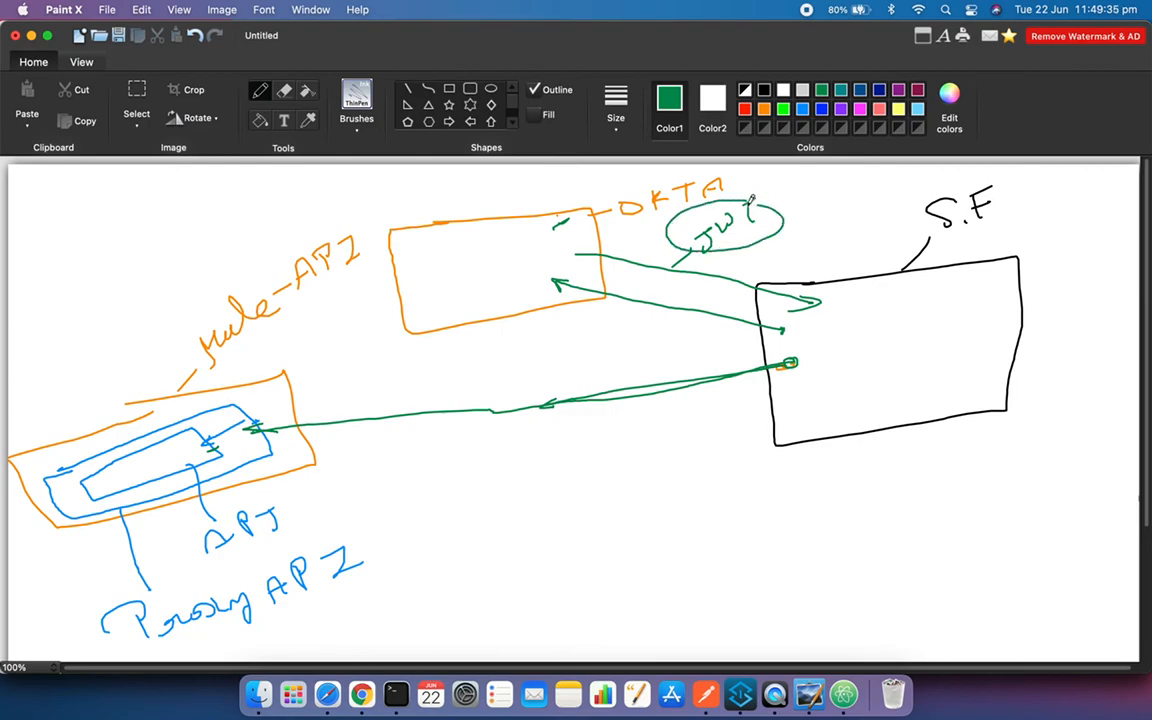
mouse_move(698, 245)
left_mouse_down()
mouse_move(620, 358)
mouse_move(613, 390)
mouse_move(628, 378)
left_mouse_up()
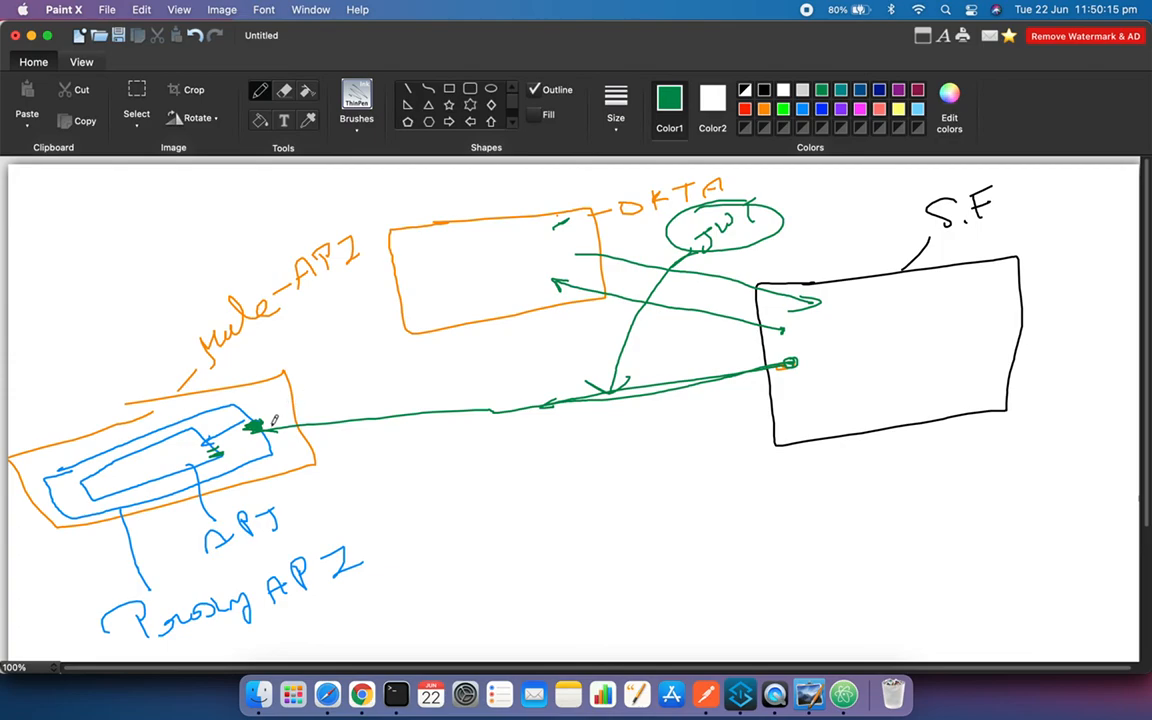
- Draw green arrows from the proxy into the inner API and a curved return arrow back to S.F
mouse_move(261, 430)
left_mouse_down()
mouse_move(370, 471)
mouse_move(341, 482)
left_mouse_up()
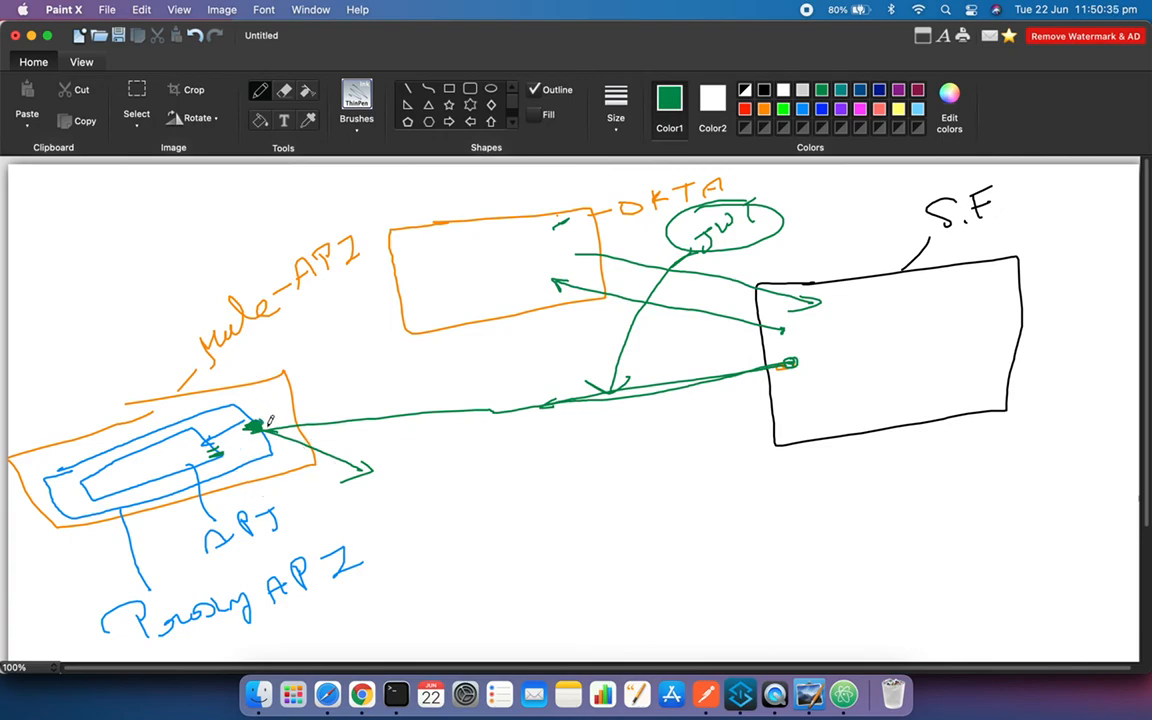
left_click_drag(247, 431, 196, 442)
mouse_move(128, 464)
left_mouse_down()
mouse_move(240, 462)
mouse_move(462, 492)
mouse_move(758, 437)
mouse_move(818, 398)
mouse_move(820, 412)
left_mouse_up()
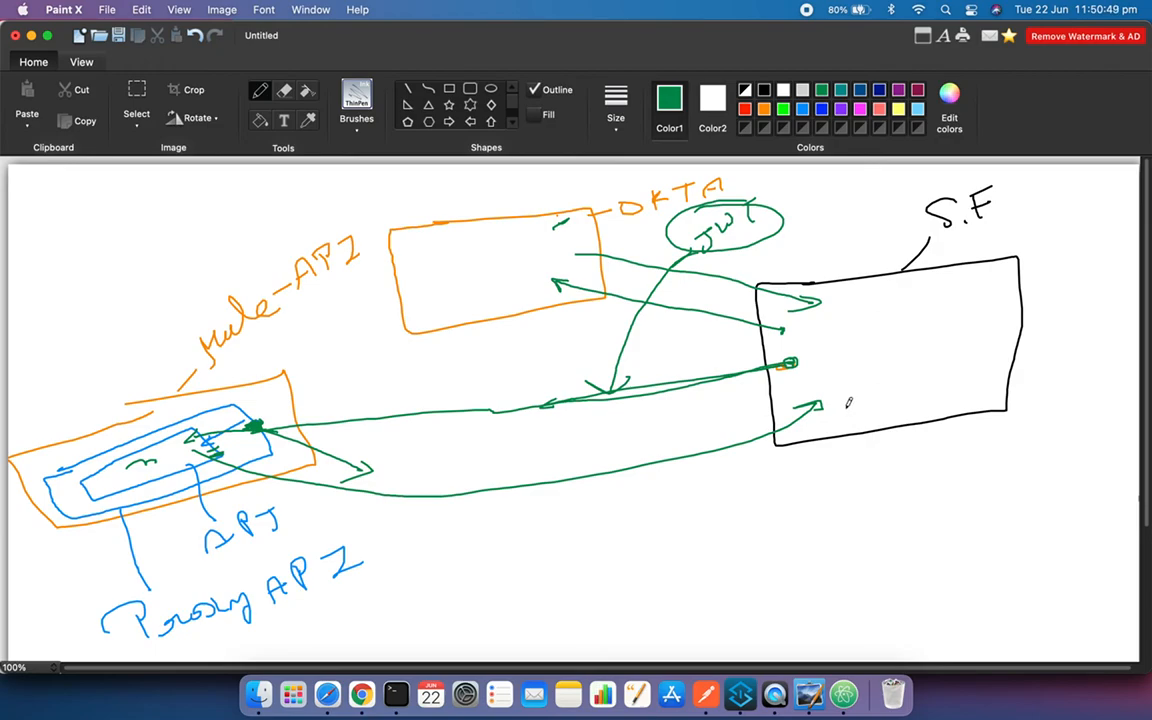
left_click_drag(849, 350, 854, 352)
left_click_drag(243, 405, 246, 401)
left_click_drag(929, 265, 918, 279)
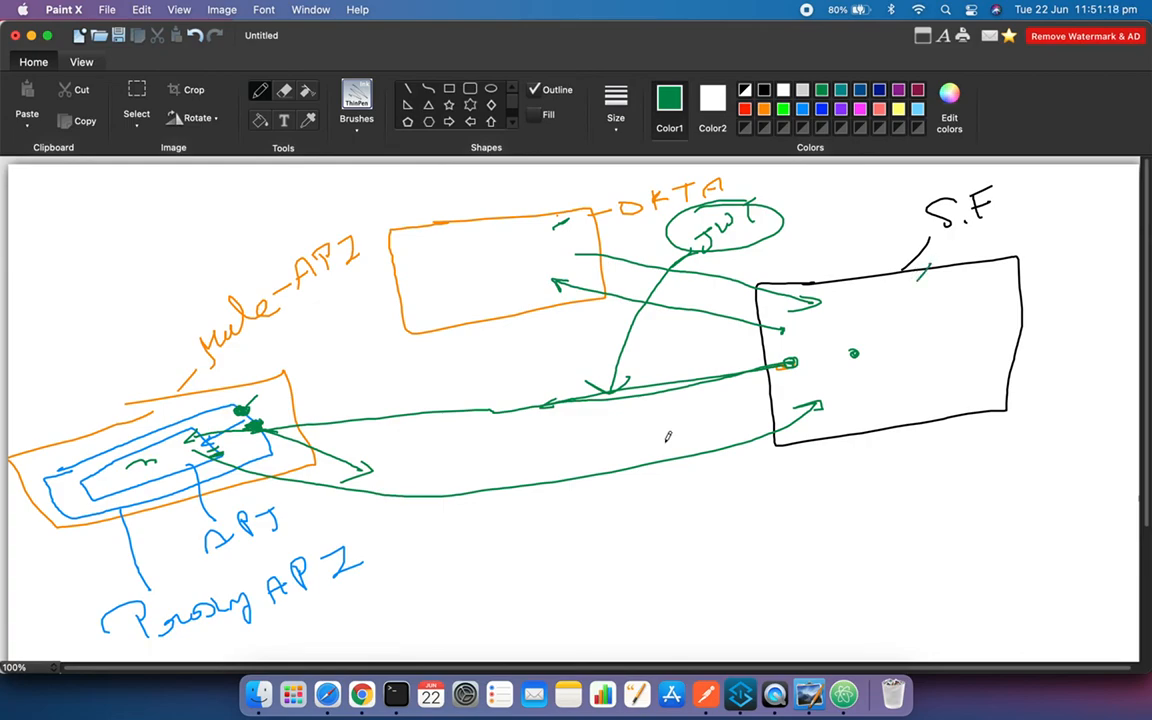
- Switch to the Named Credentials browser window
right_click(362, 683)
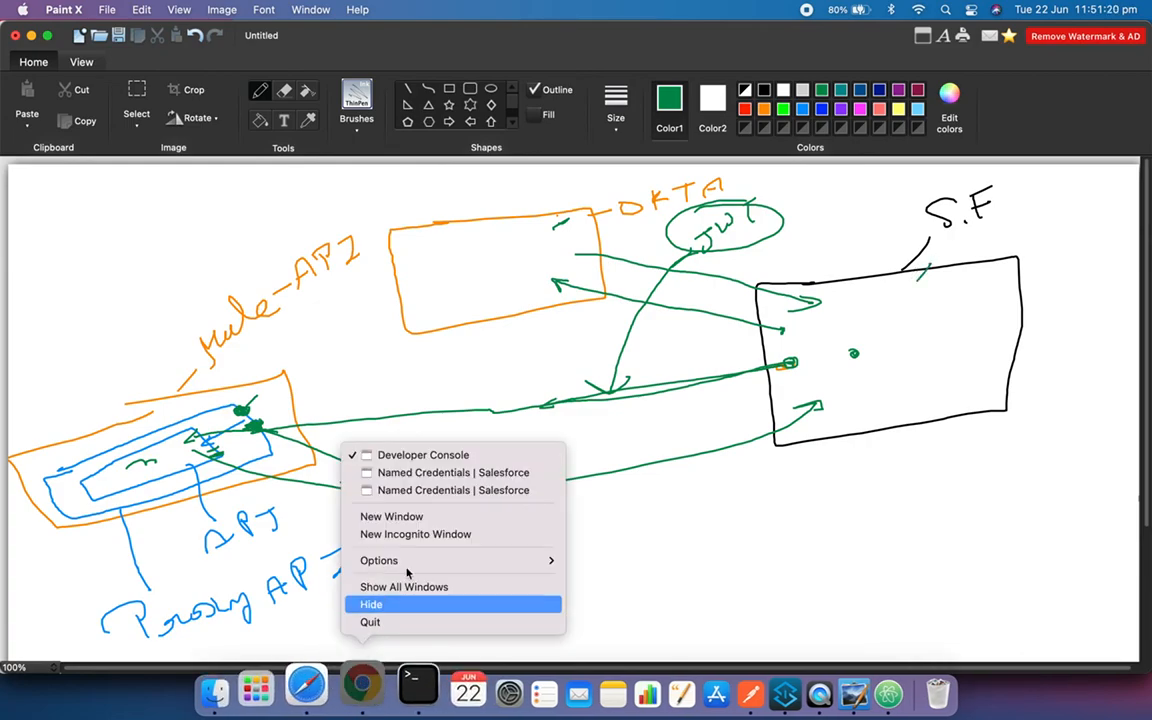
left_click(469, 490)
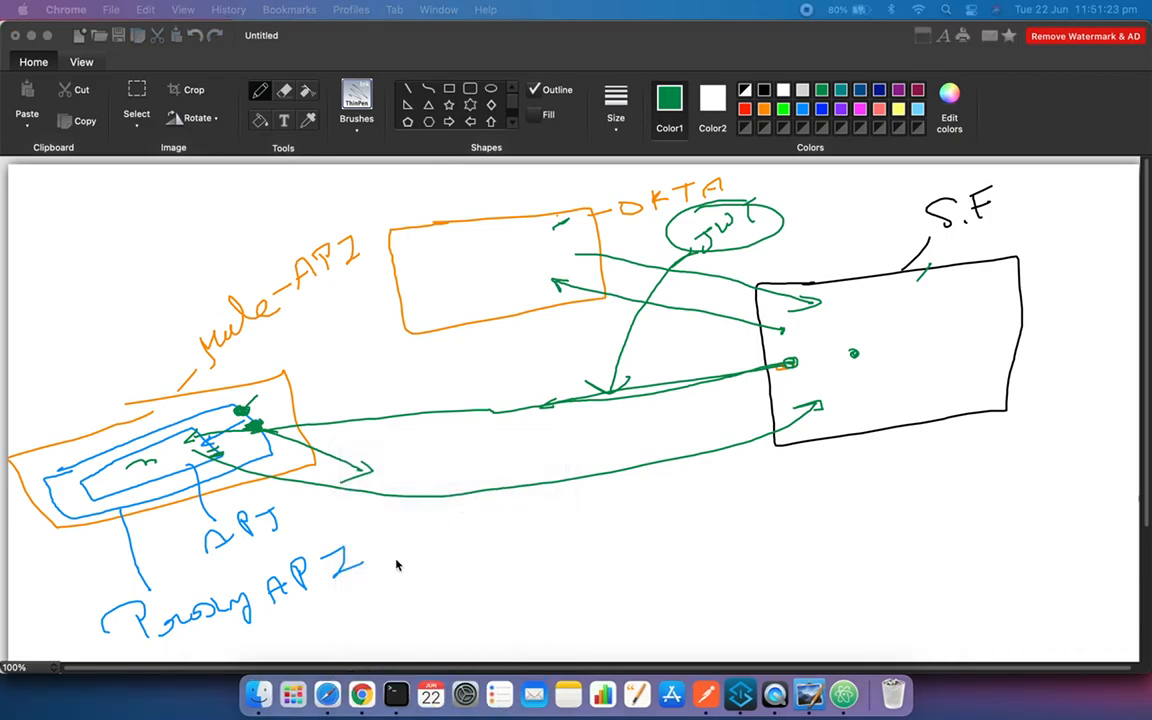
right_click(362, 688)
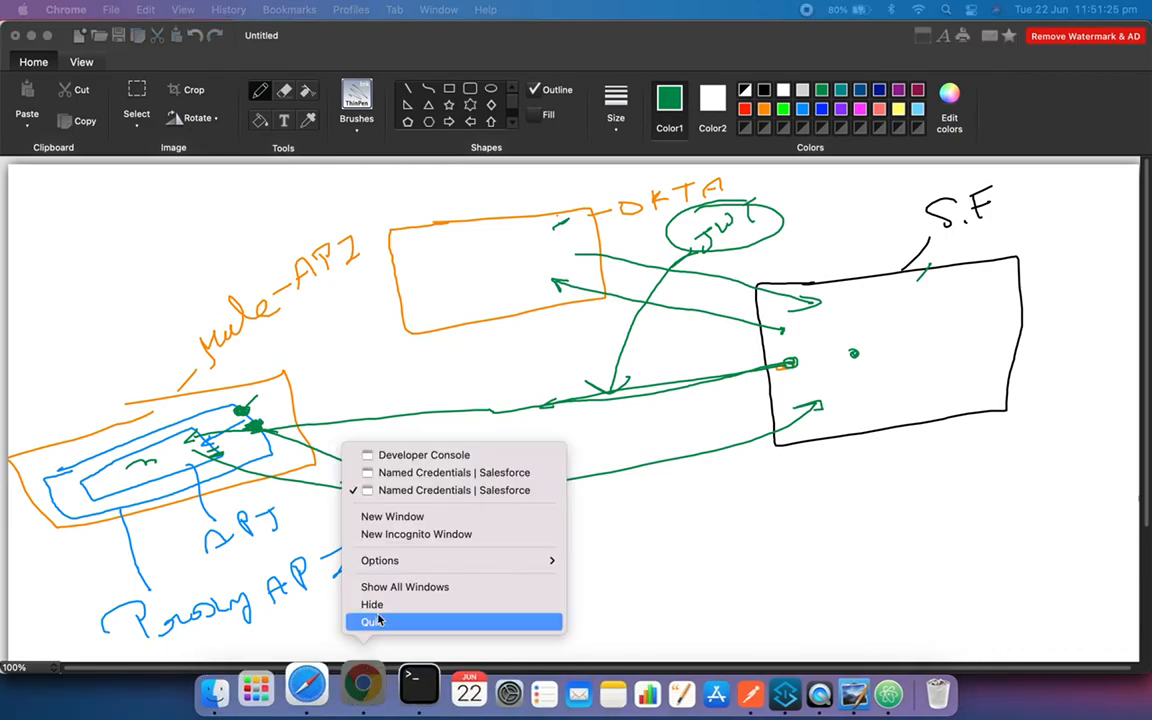
left_click(421, 470)
- Search Quick Find for Auth and open the Auth. Providers page
left_click(116, 203)
double_click(116, 203)
key("BackSpace")
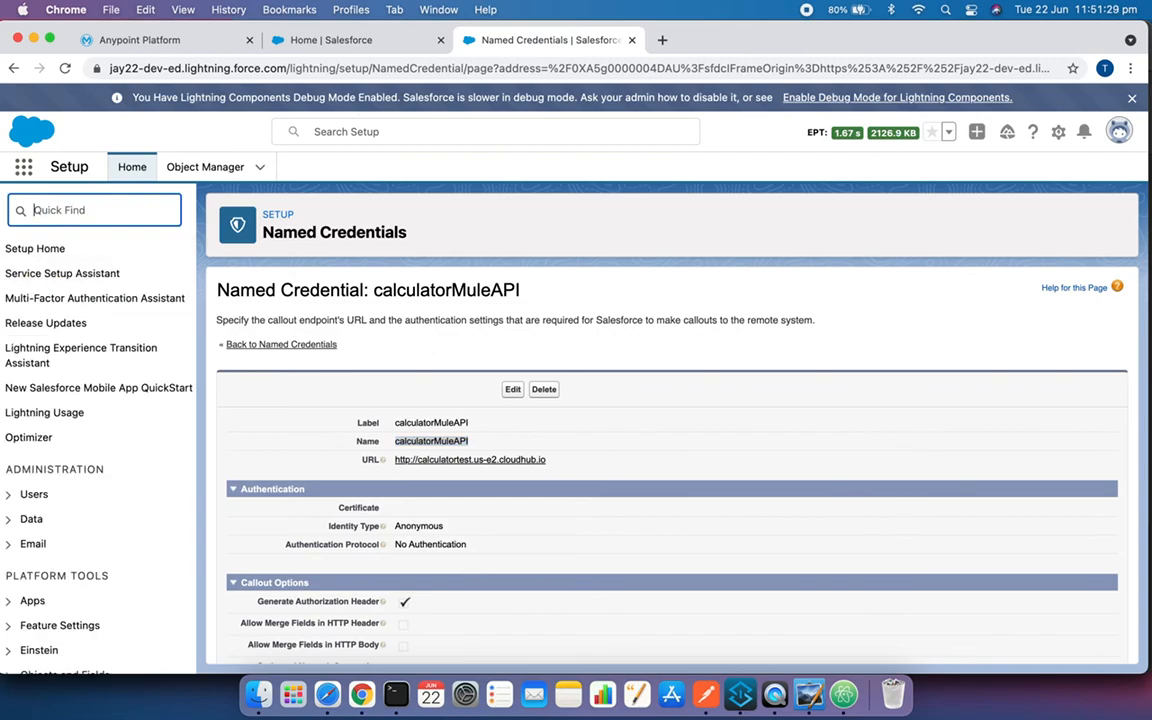
type("Auth")
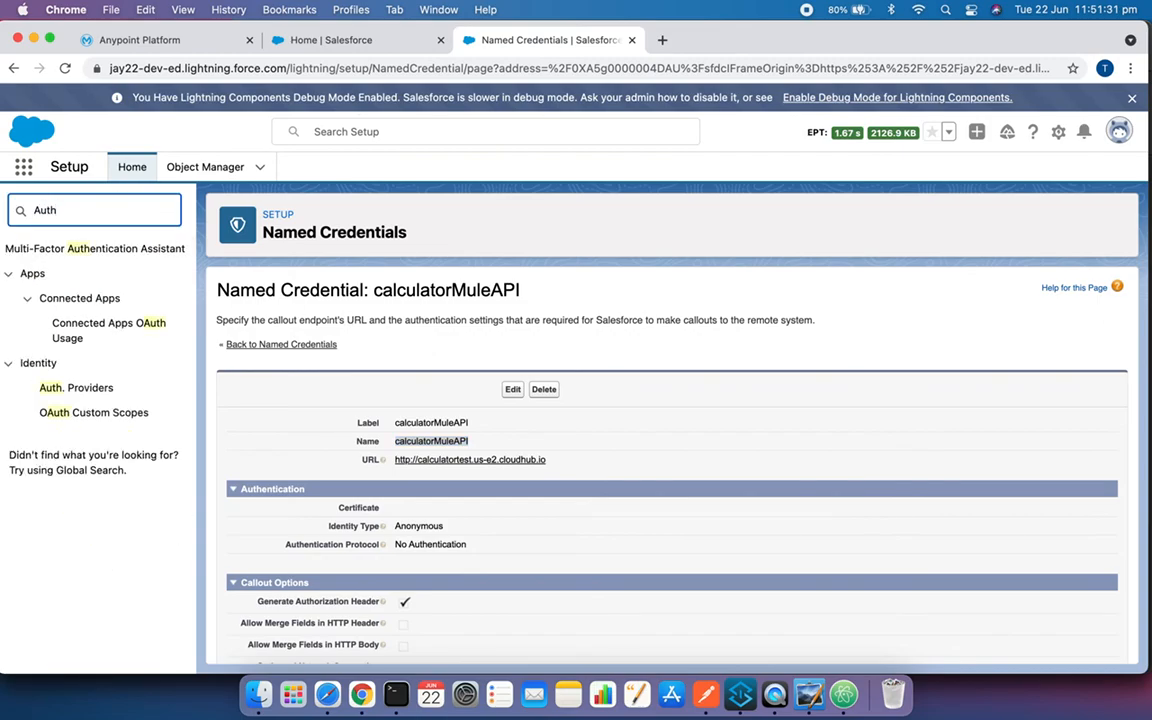
left_click(76, 387)
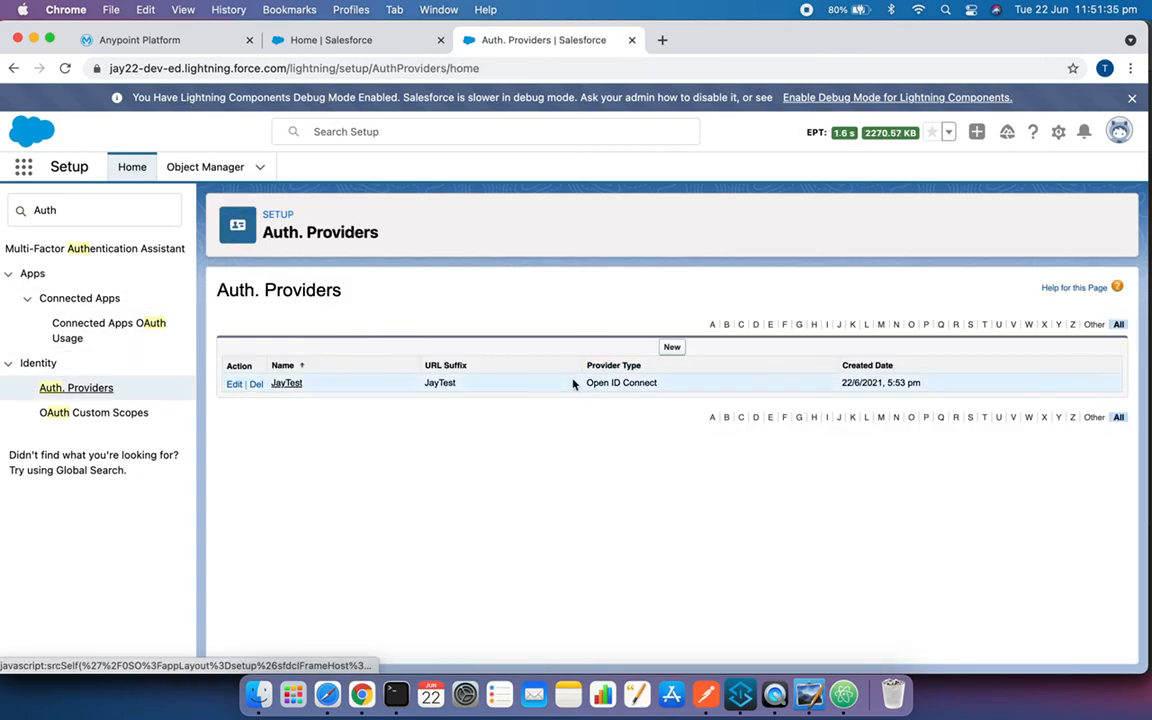
- Create a new auth provider with provider type Open ID Connect
left_click(672, 348)
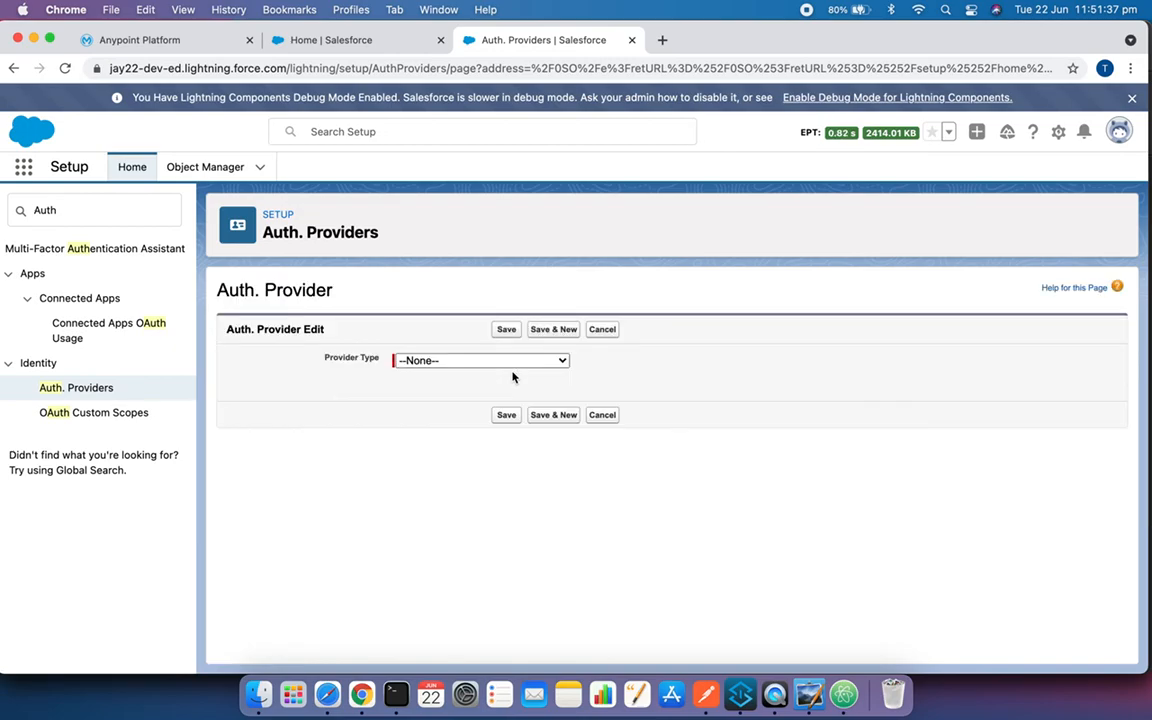
left_click(560, 362)
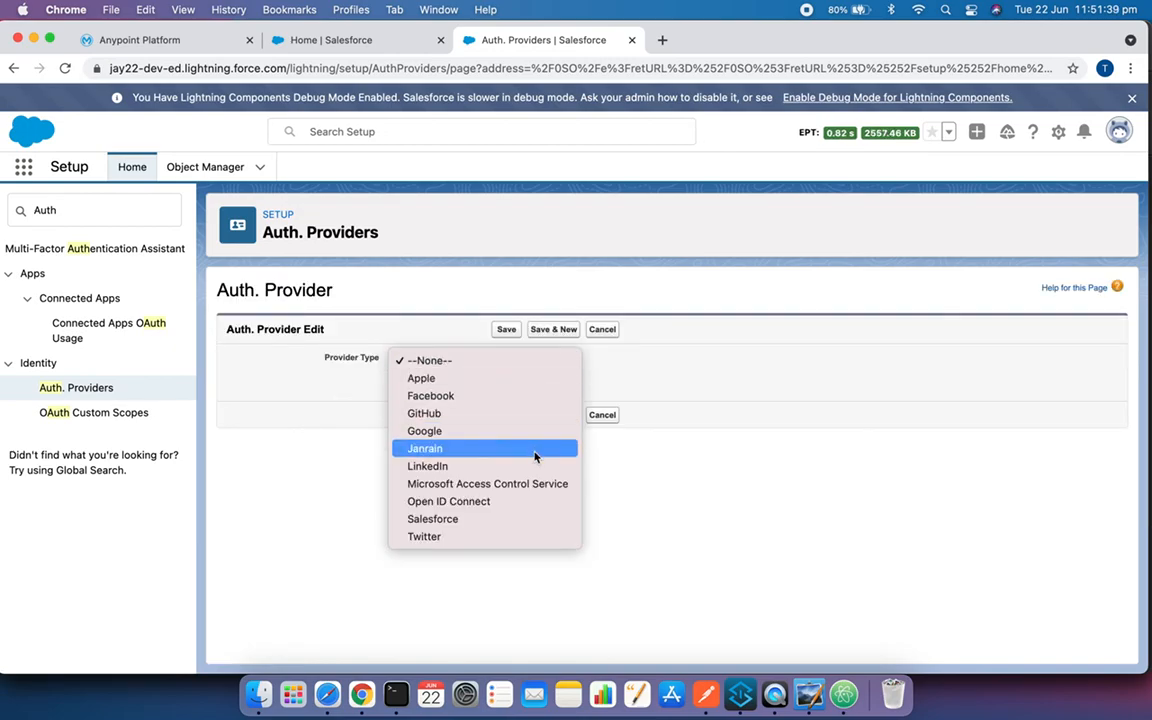
left_click(482, 502)
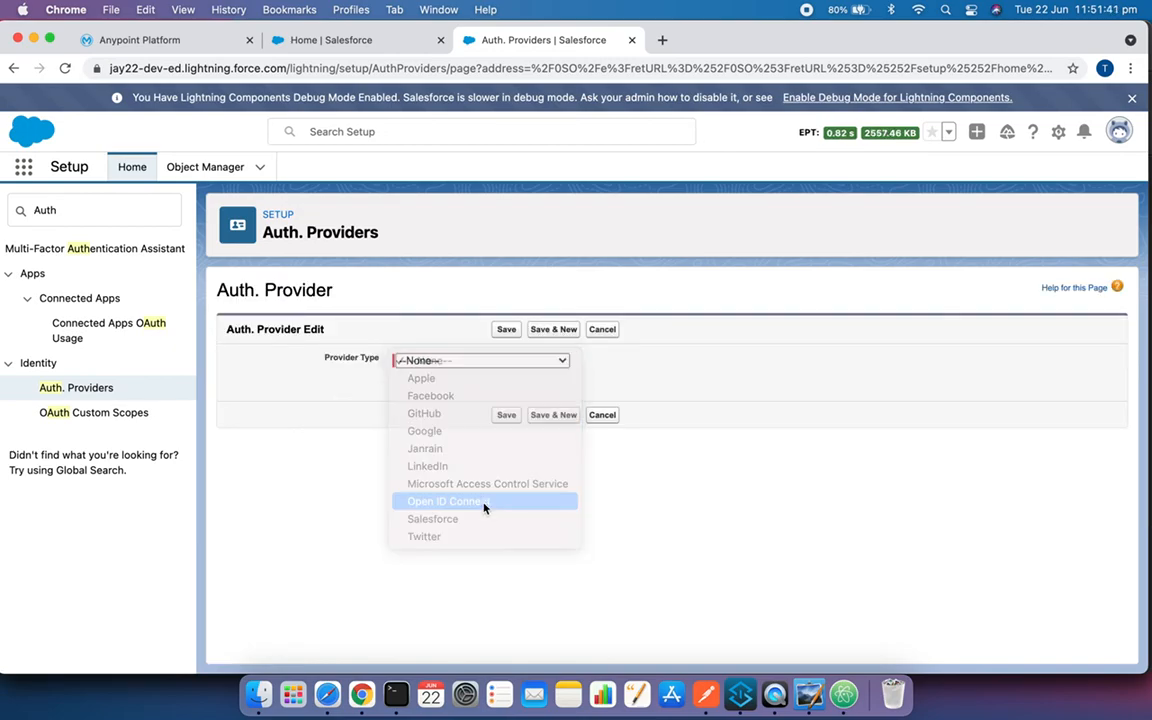
left_click(473, 381)
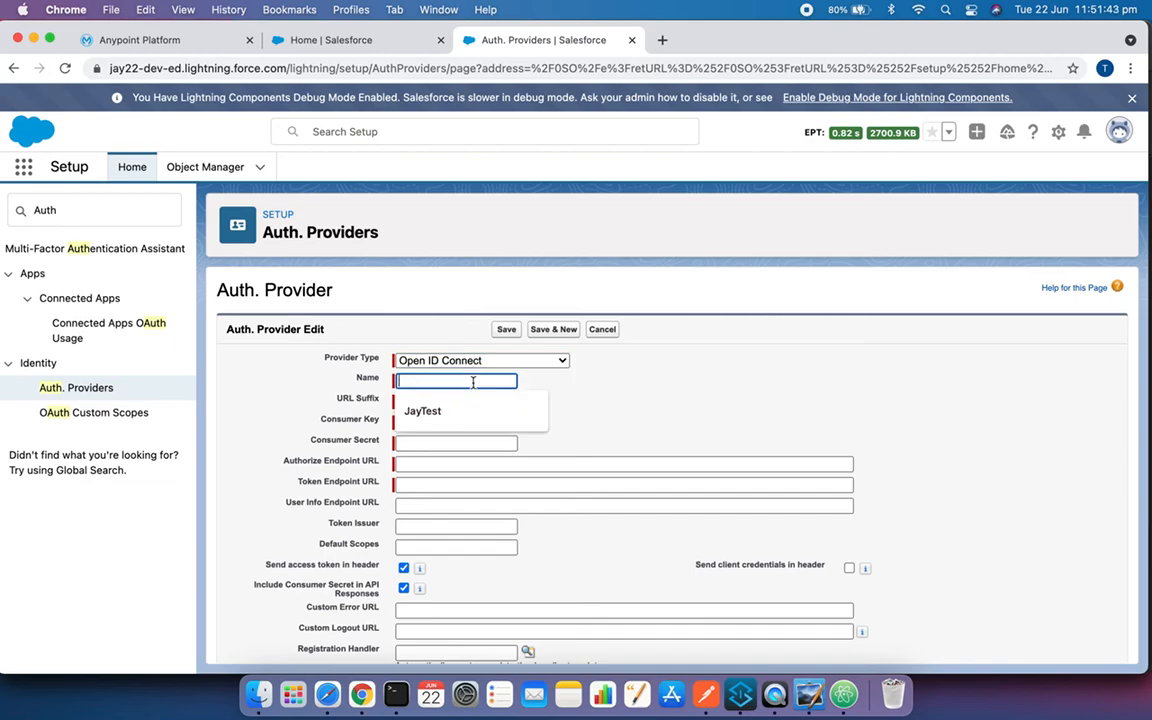
- Name the auth provider CalculatorMuleAPIAuth, letting the URL suffix auto-fill, and open a new tab
type("CalculatorMule")
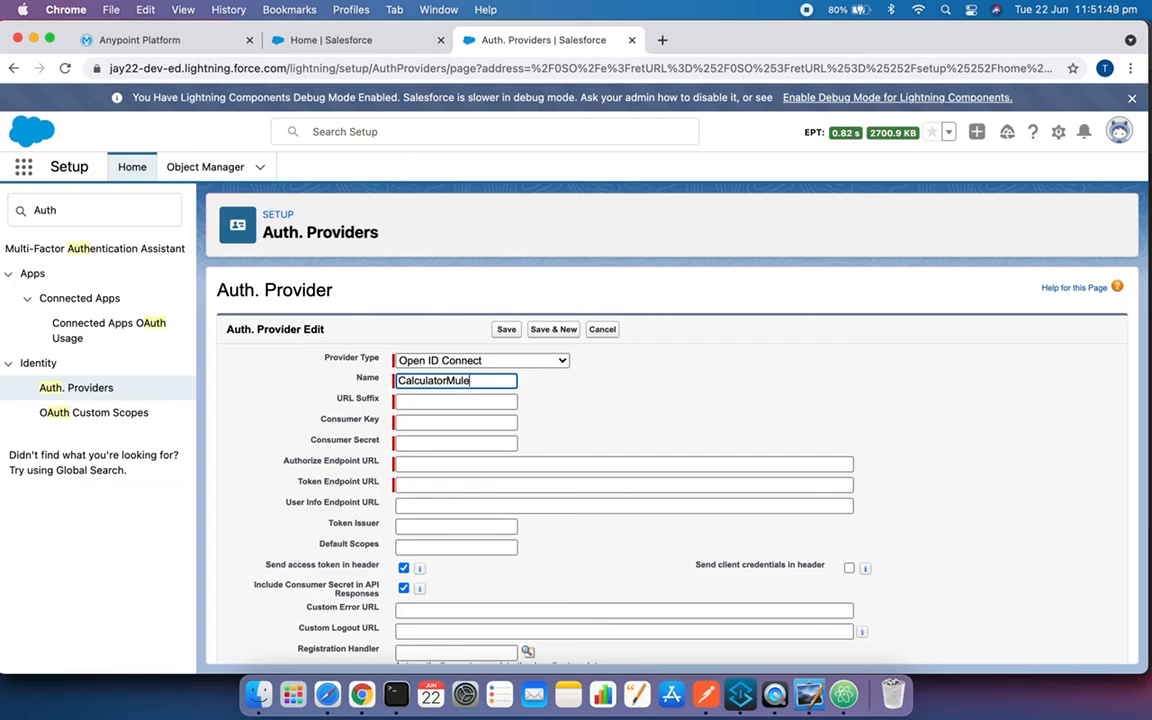
type("AP")
left_click(458, 403)
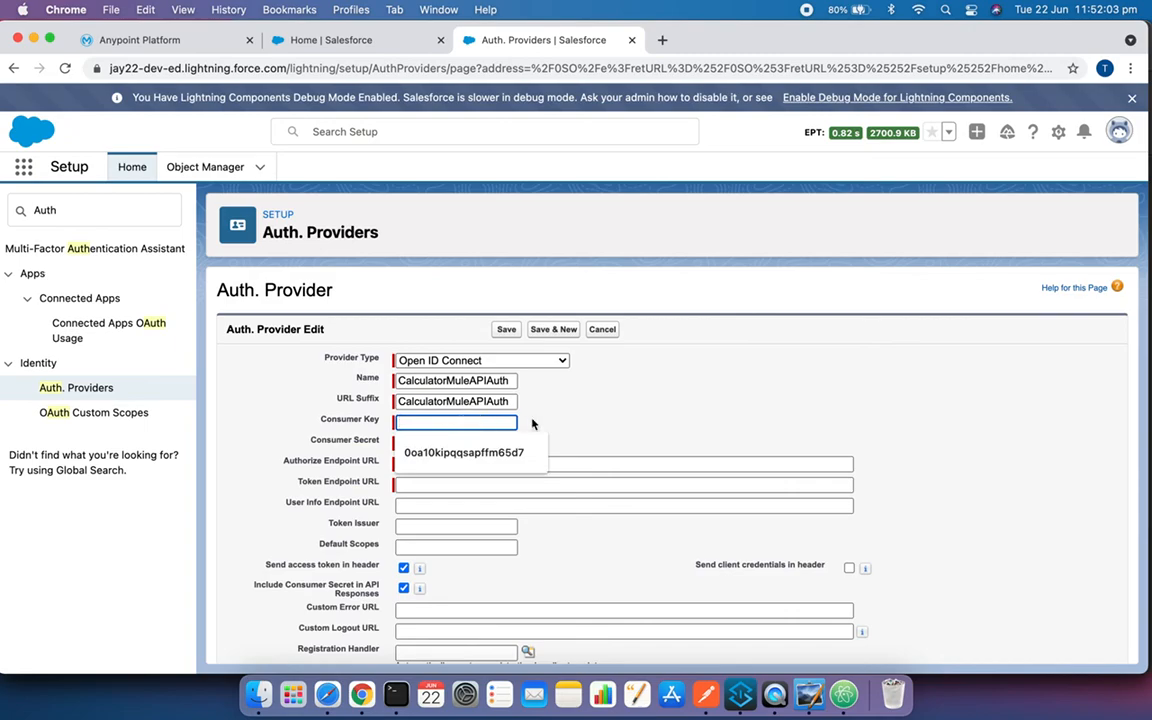
left_click(586, 422)
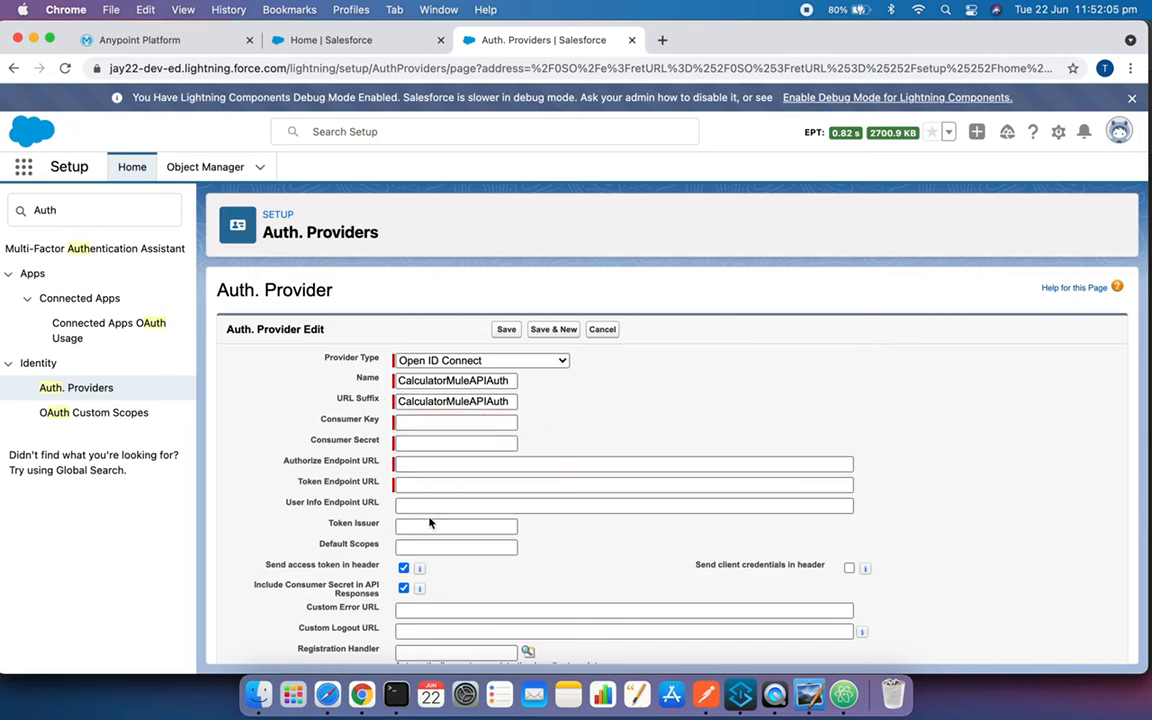
left_click(660, 40)
- Load okta.com, go to your organisation's admin console, and submit the Okta Verify passcode
type("okt")
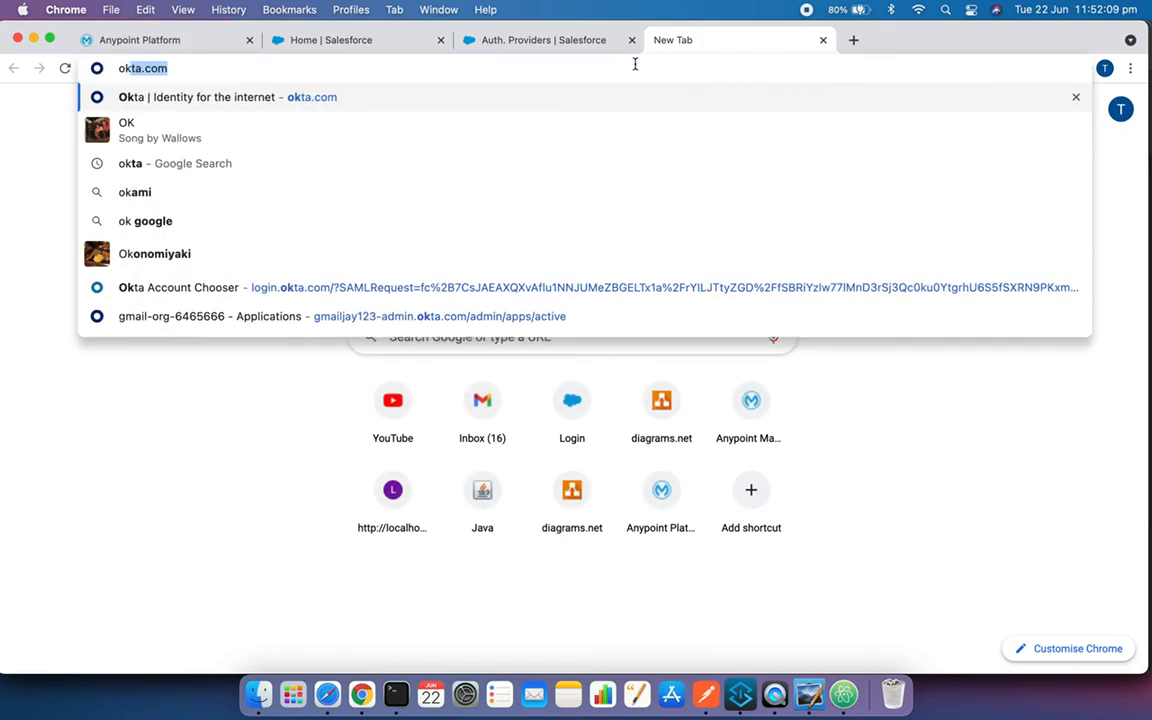
type("a.com")
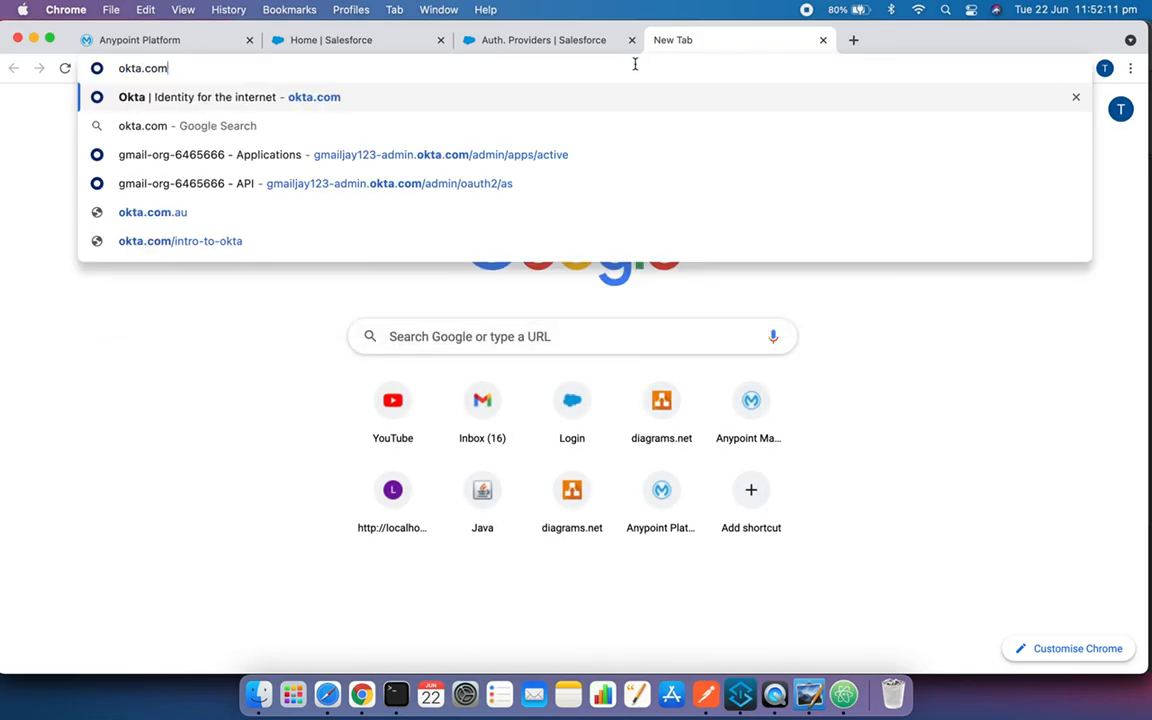
key("Return")
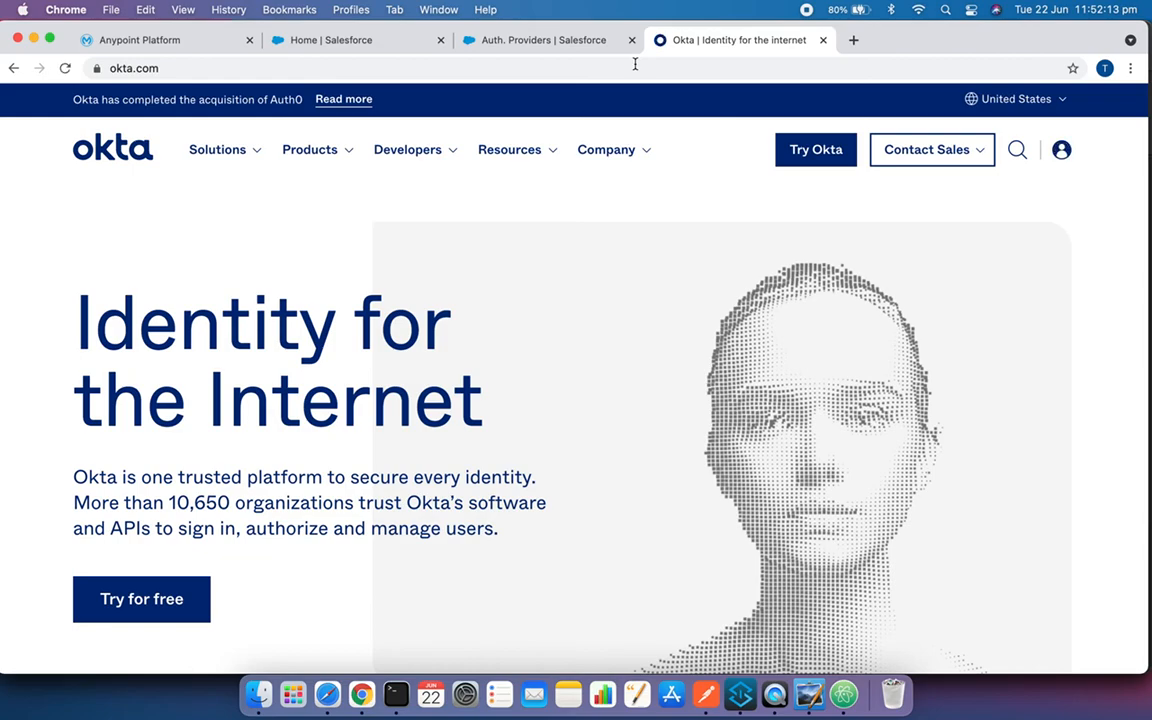
mouse_move(1060, 157)
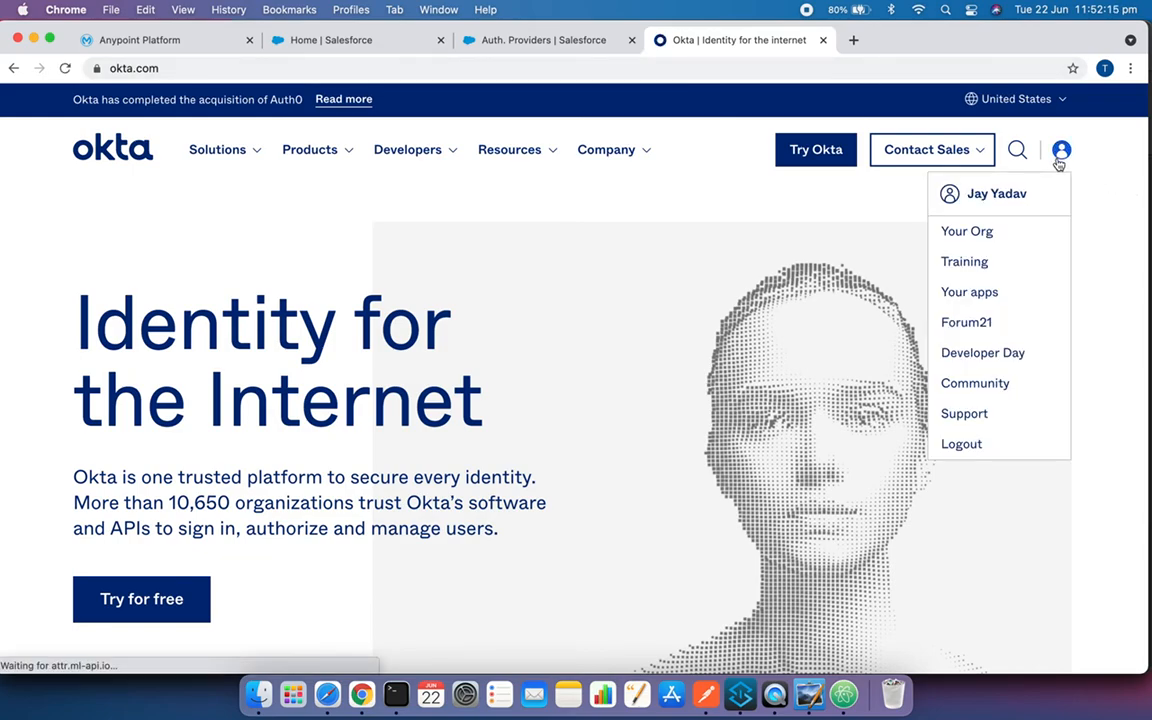
left_click(998, 234)
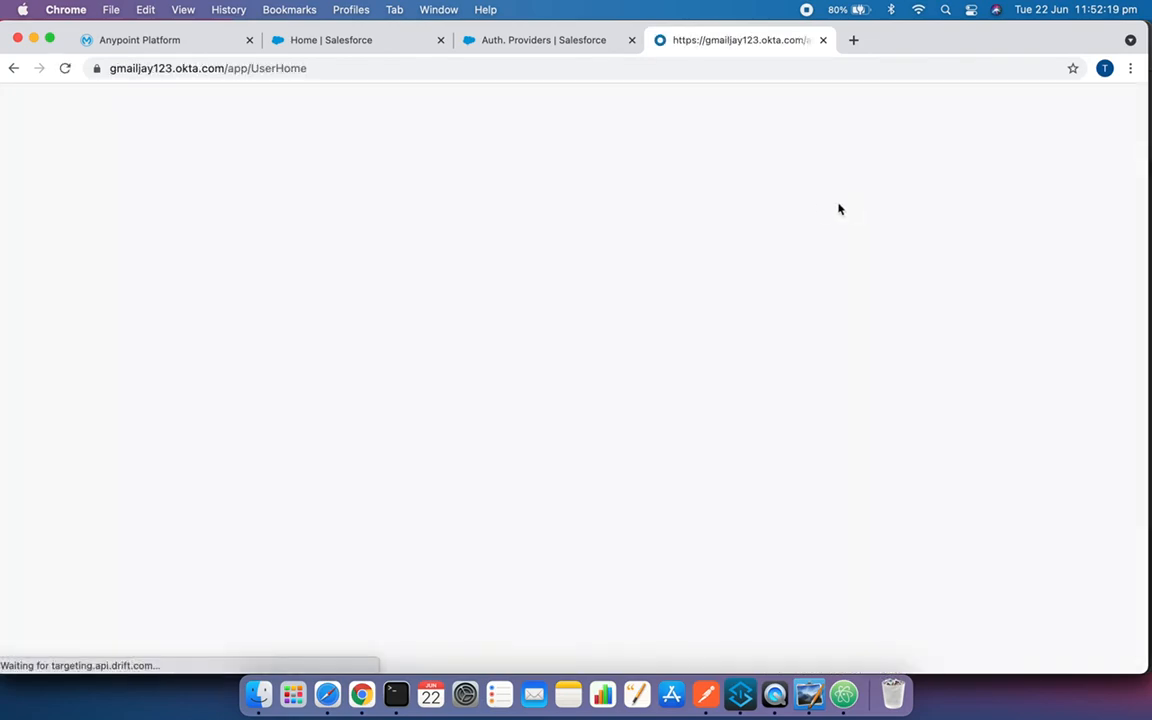
left_click(1012, 112)
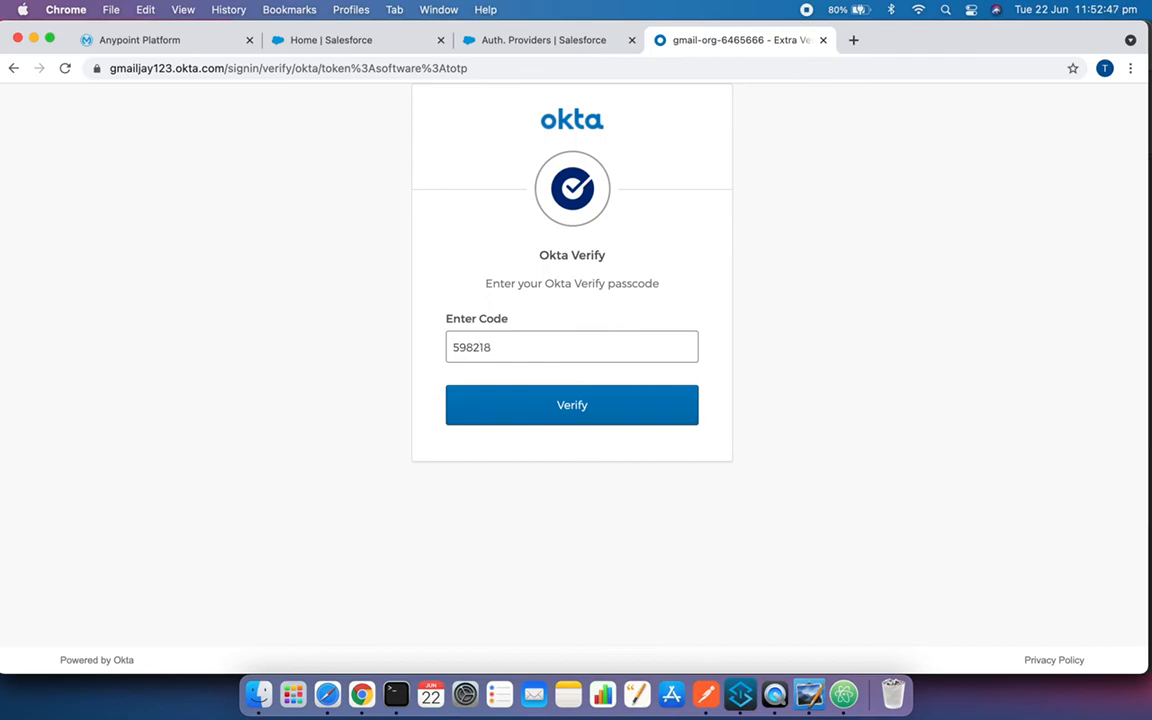
left_click(571, 417)
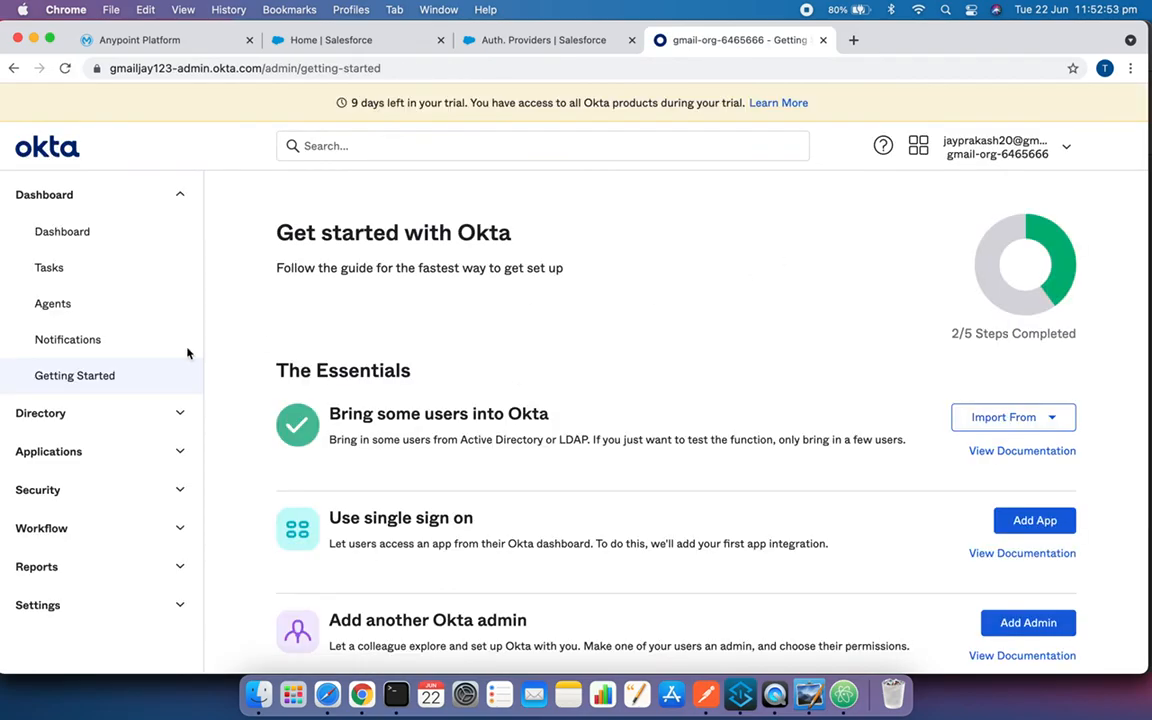
- Open the calculator authorization server under Security > API
left_click(174, 491)
scroll(131, 590, "down", 3)
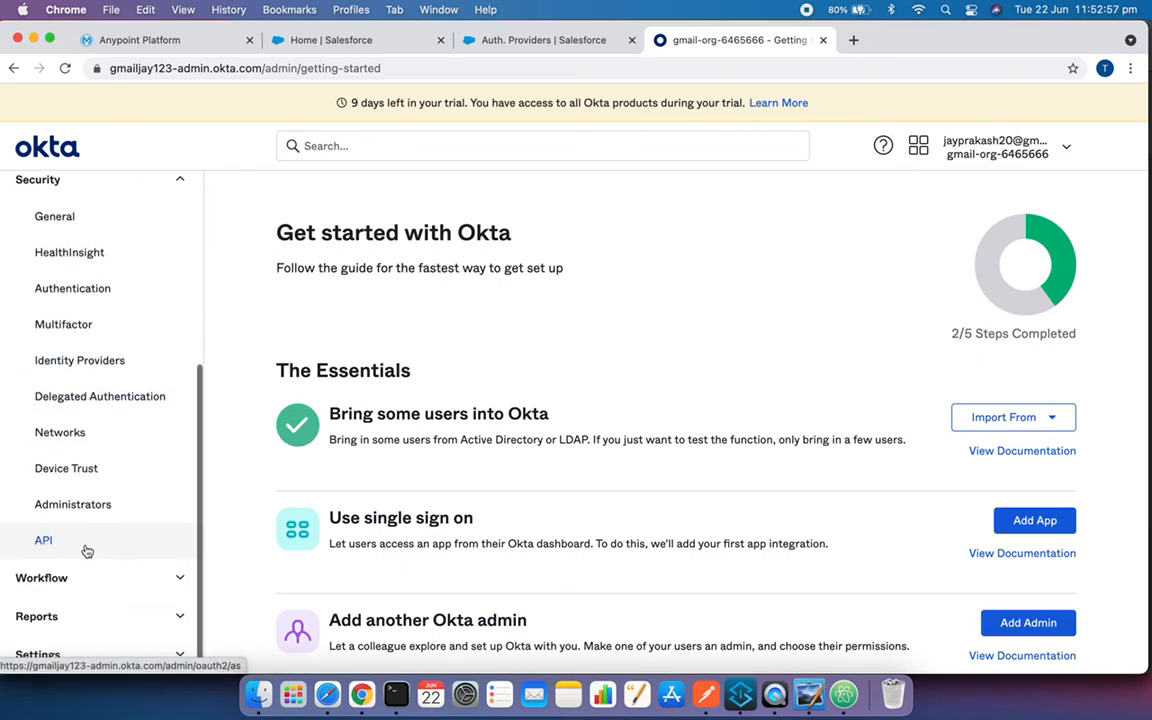
left_click(52, 544)
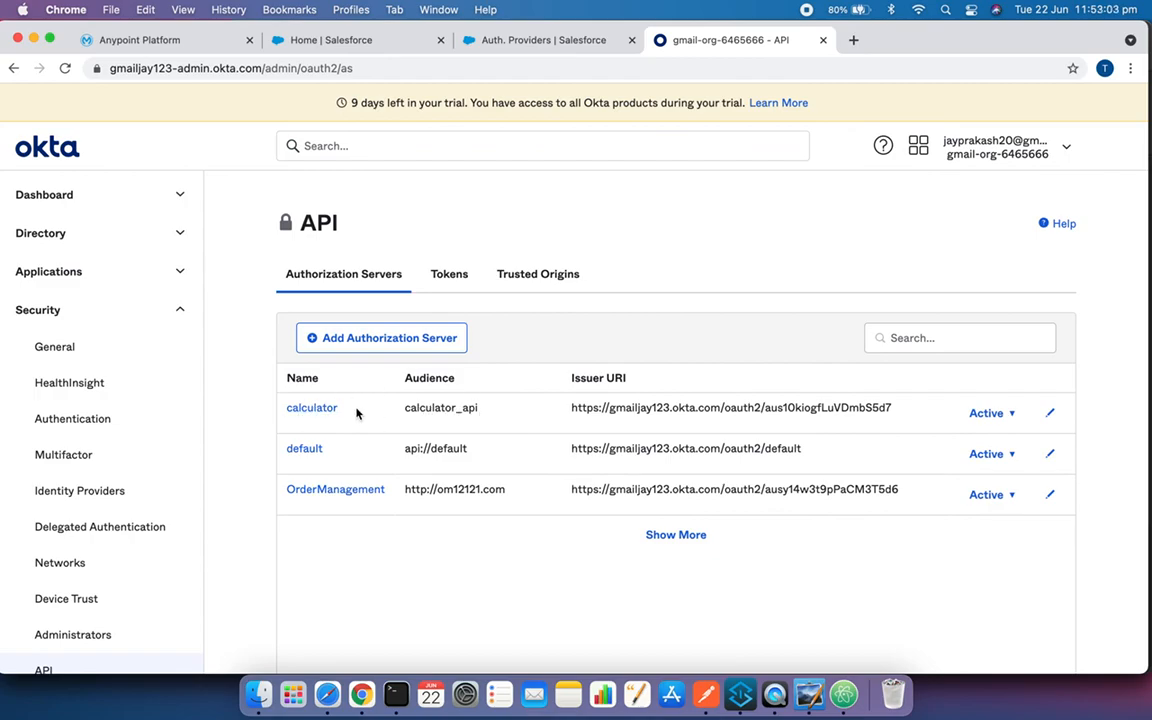
left_click(312, 407)
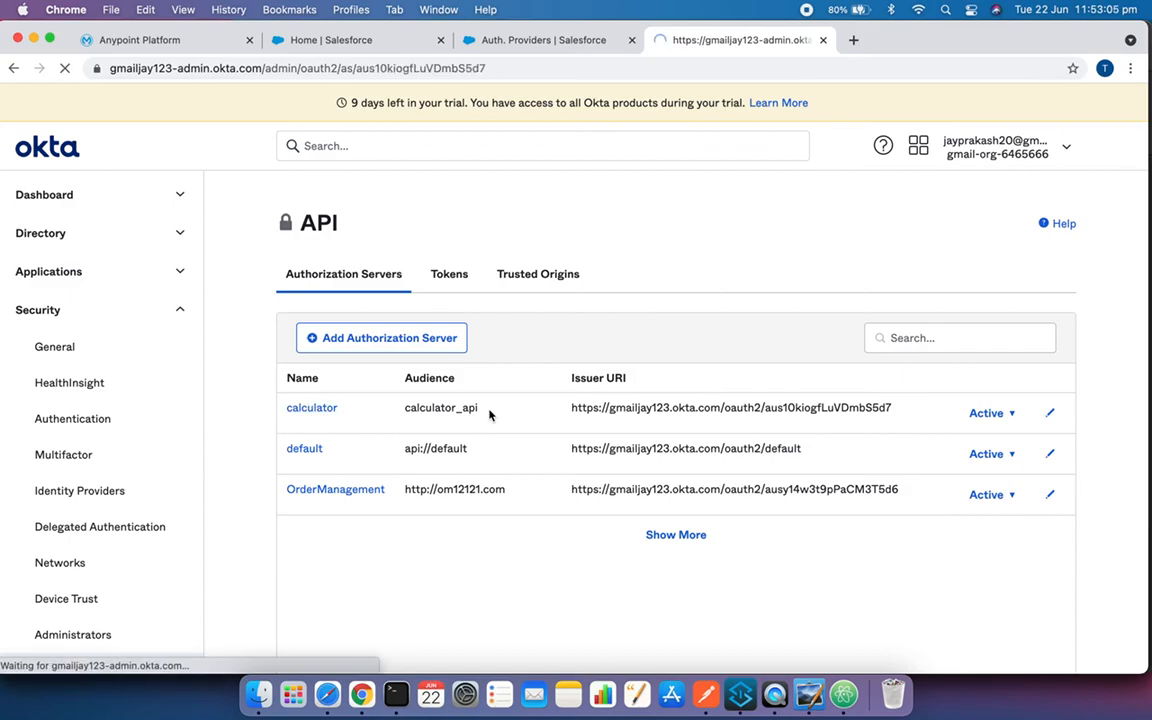
scroll(530, 414, "down", 4)
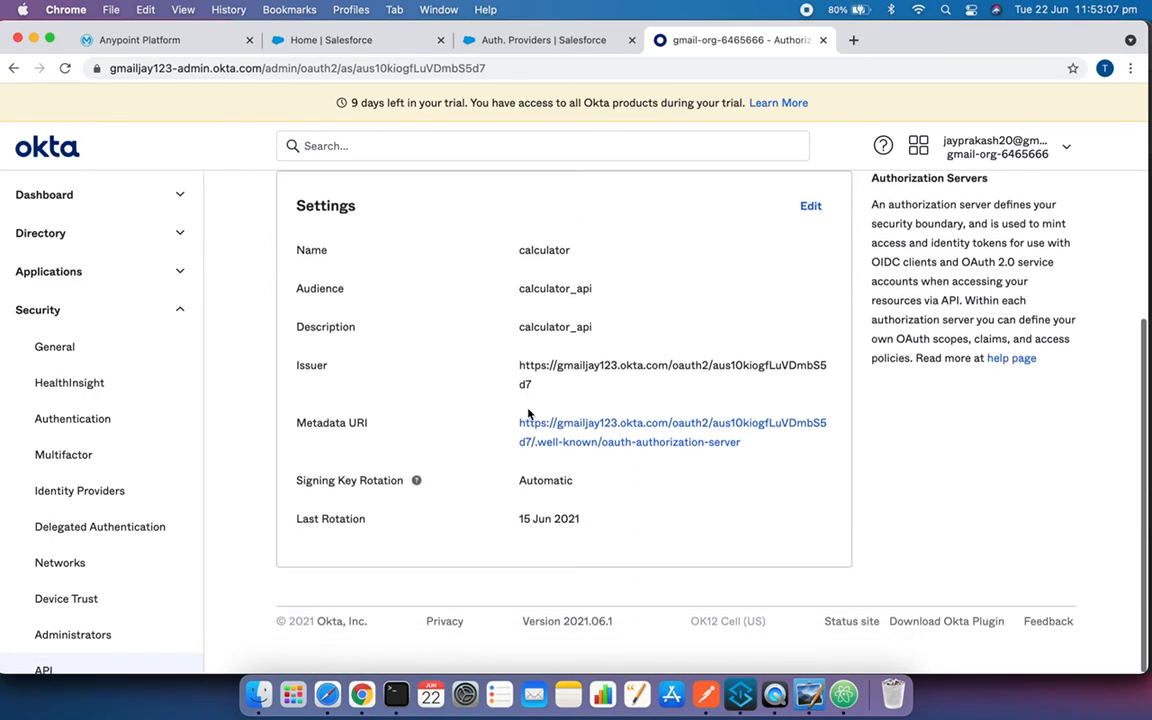
scroll(530, 414, "up", 2)
scroll(528, 412, "up", 2)
- Review the calculator server's Scopes and Claims, then open Applications > Applications
left_click(382, 333)
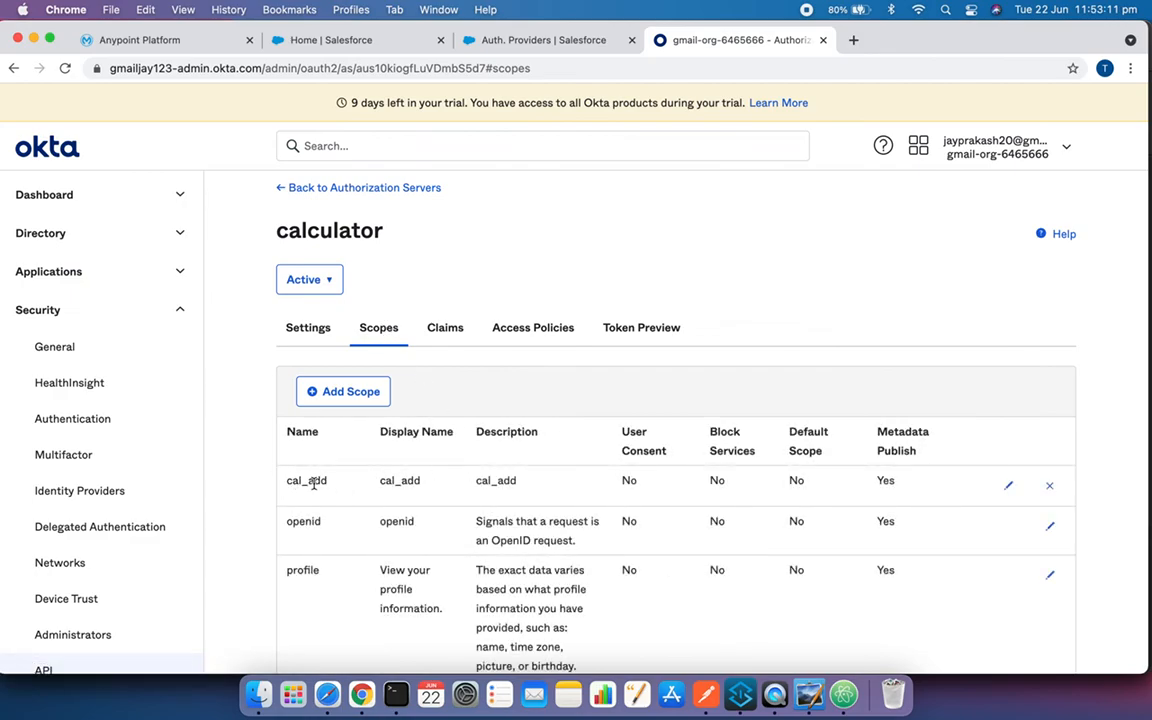
left_click(453, 333)
scroll(481, 416, "down", 3)
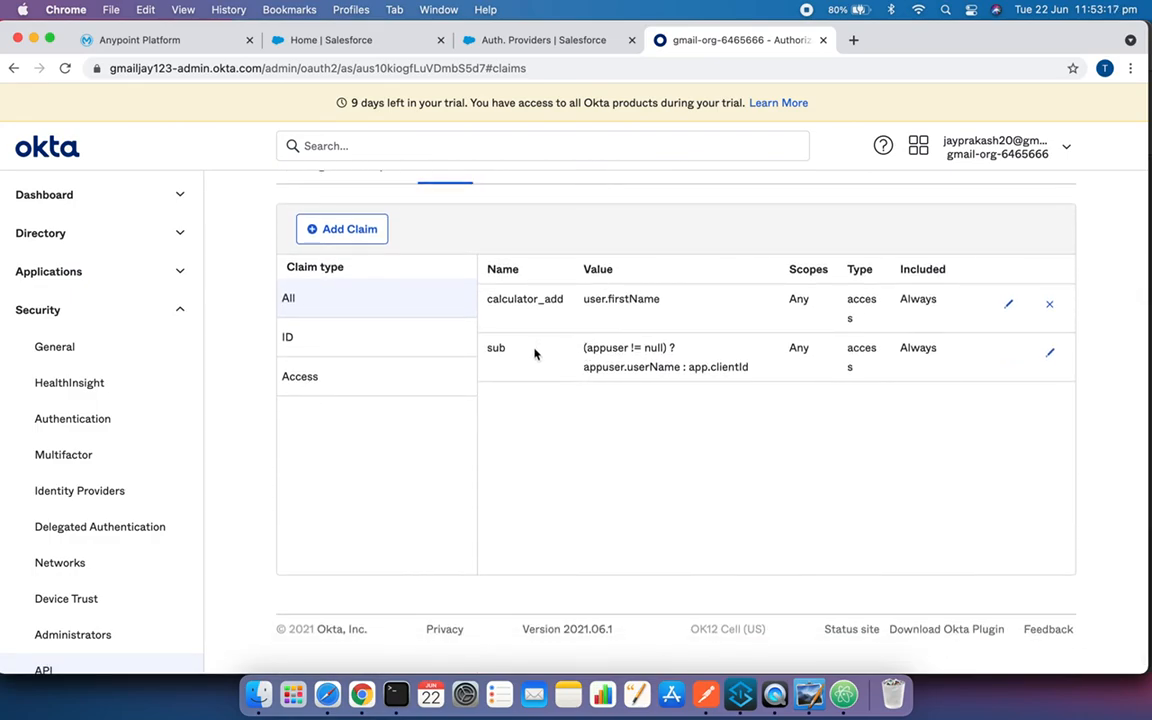
scroll(535, 353, "up", 3)
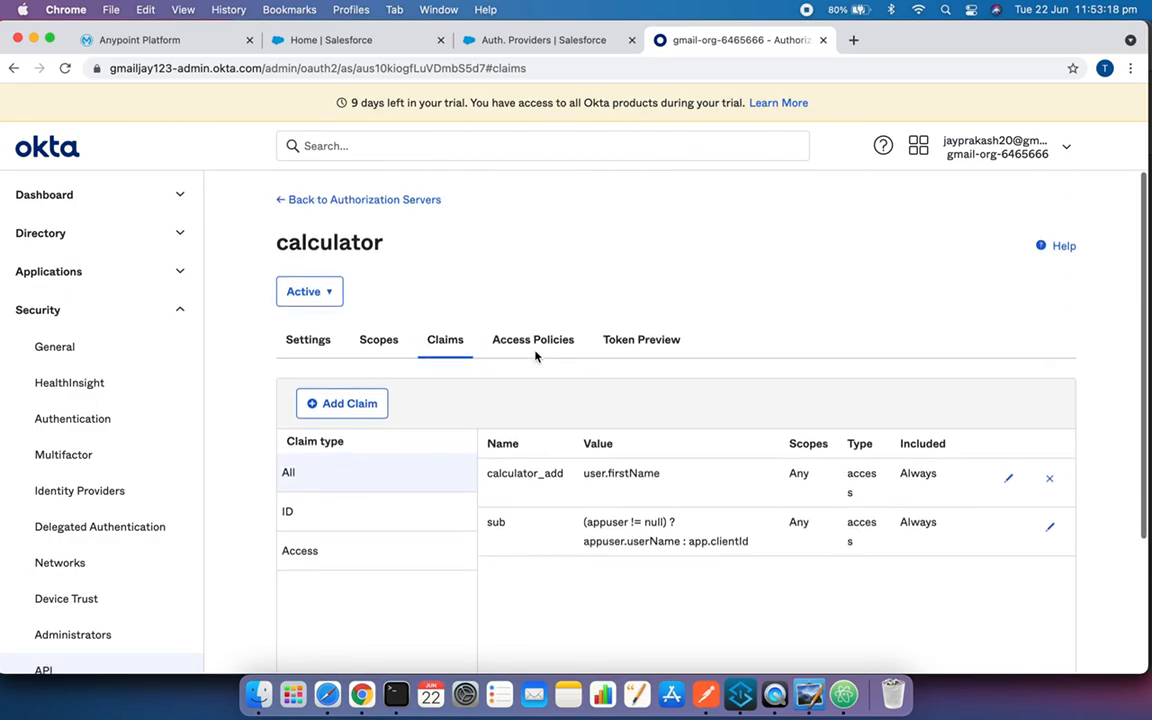
left_click(180, 274)
left_click(97, 310)
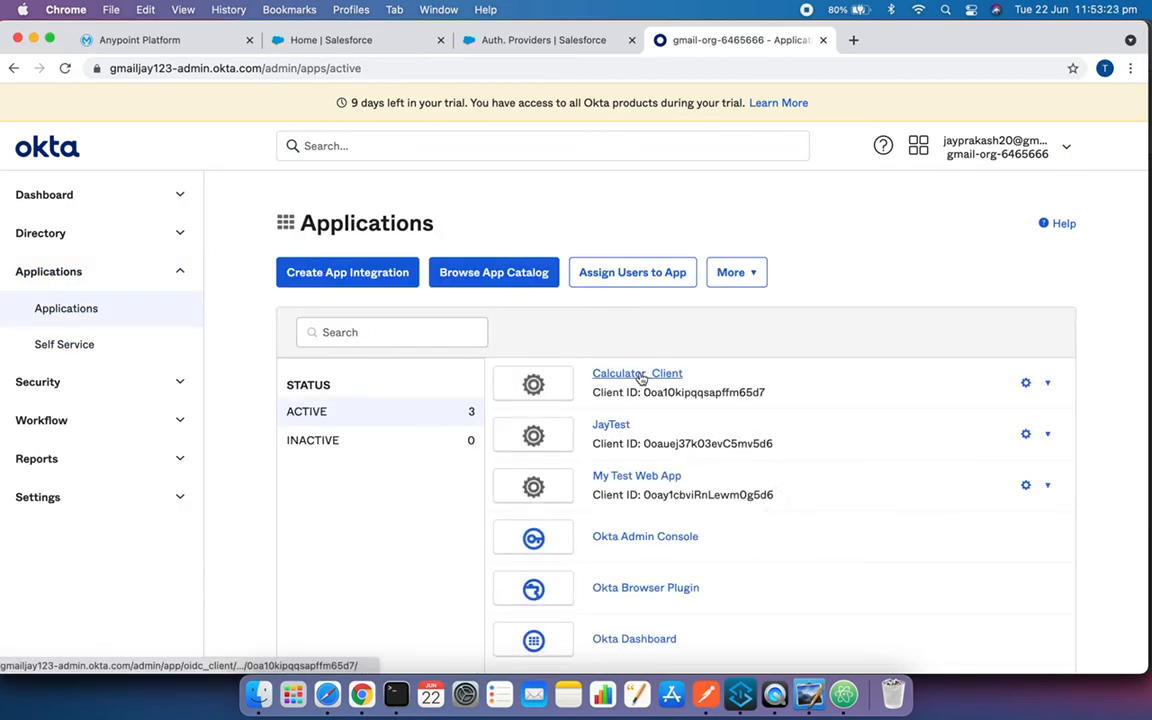
- Open Calculator_Client in Okta to view its client ID and masked client secret
left_click(638, 375)
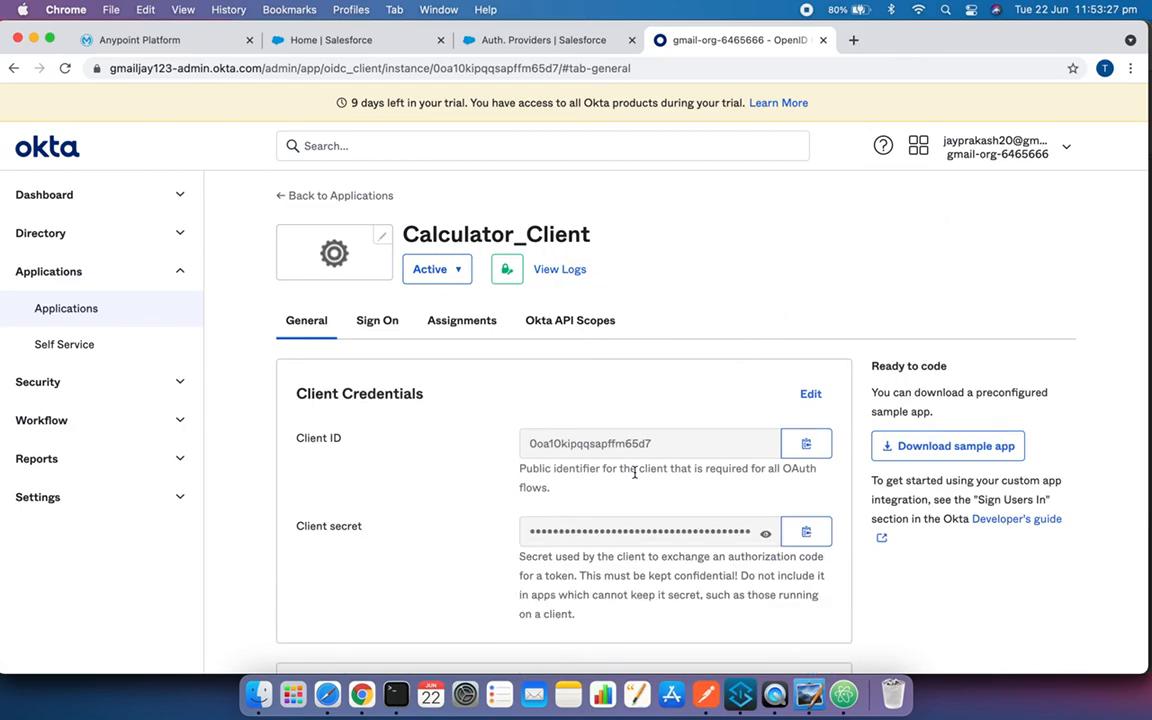
scroll(640, 472, "down", 5)
scroll(643, 472, "up", 3)
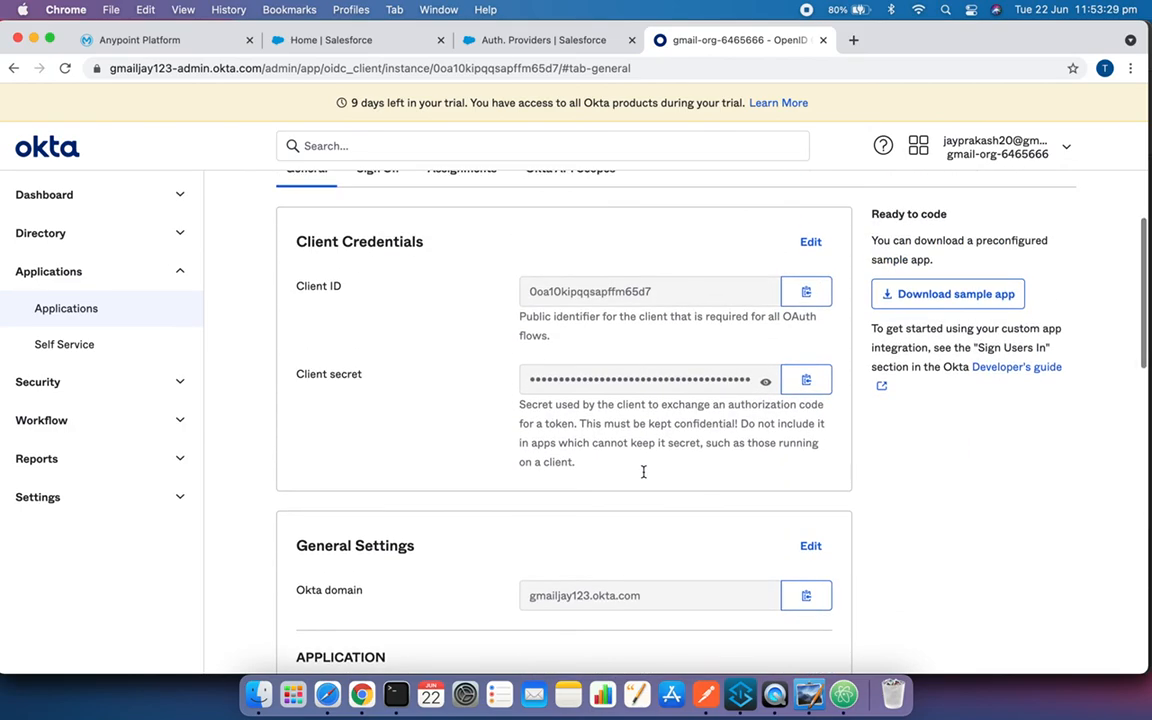
scroll(643, 472, "up", 3)
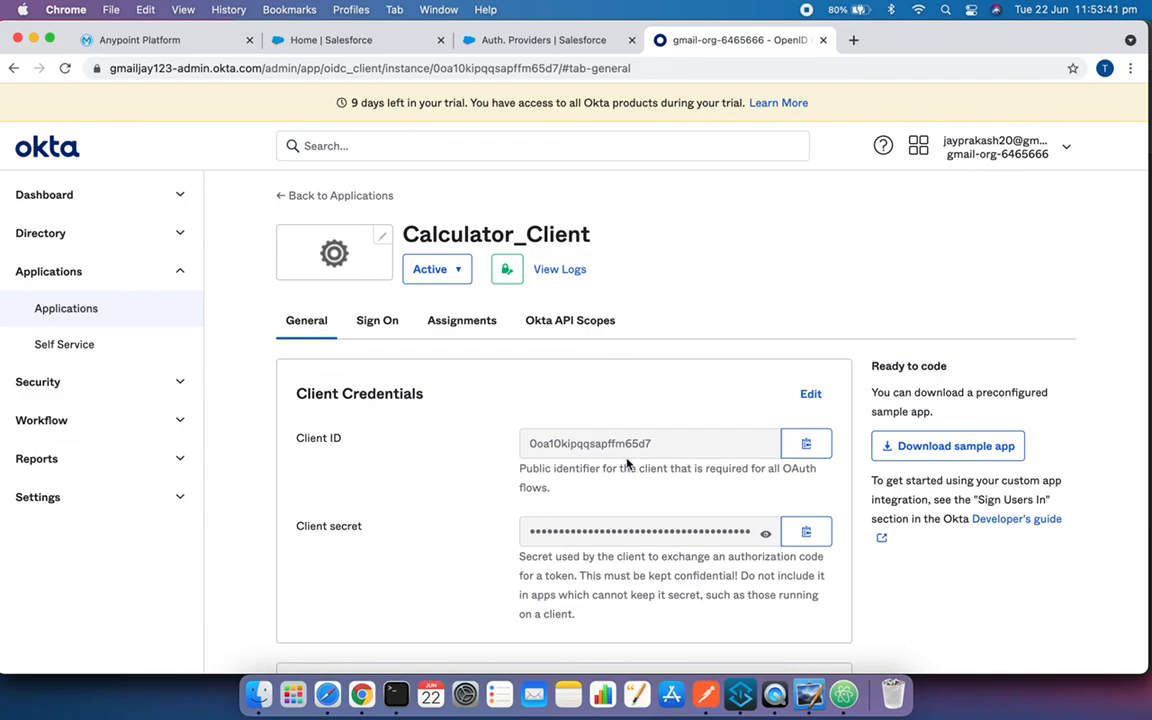
scroll(600, 462, "down", 3)
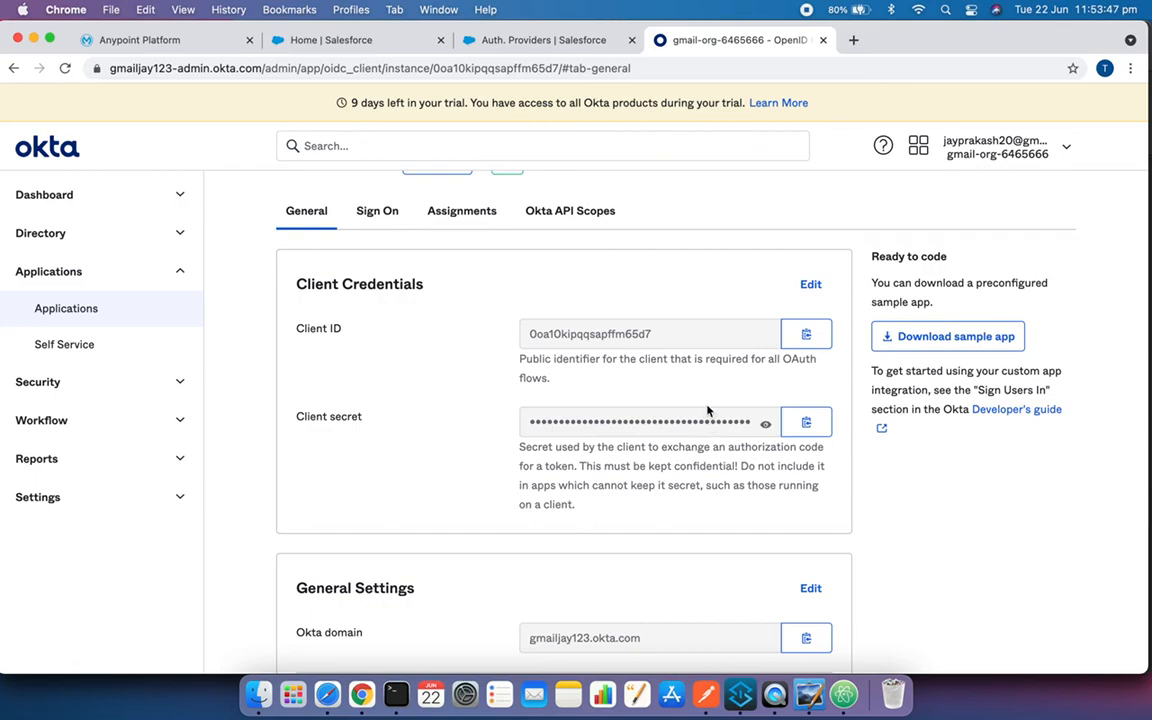
- Copy Okta's client ID into the auth provider's Consumer Key field
left_click(806, 334)
left_click(553, 40)
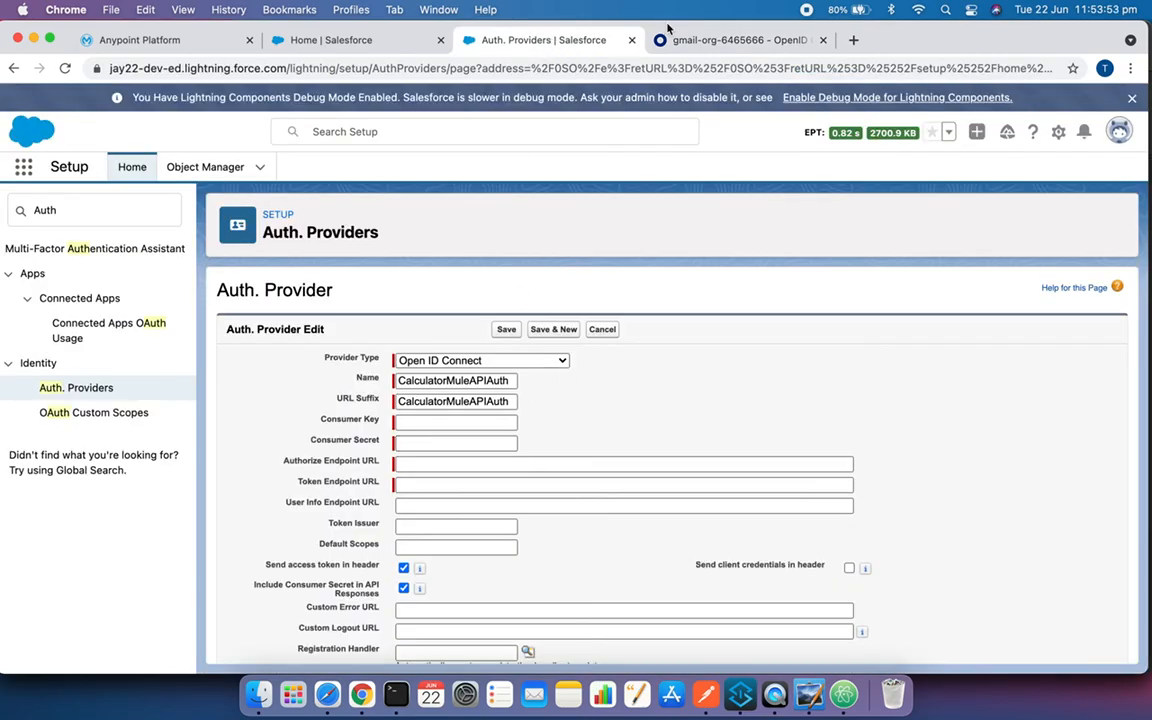
left_click(731, 36)
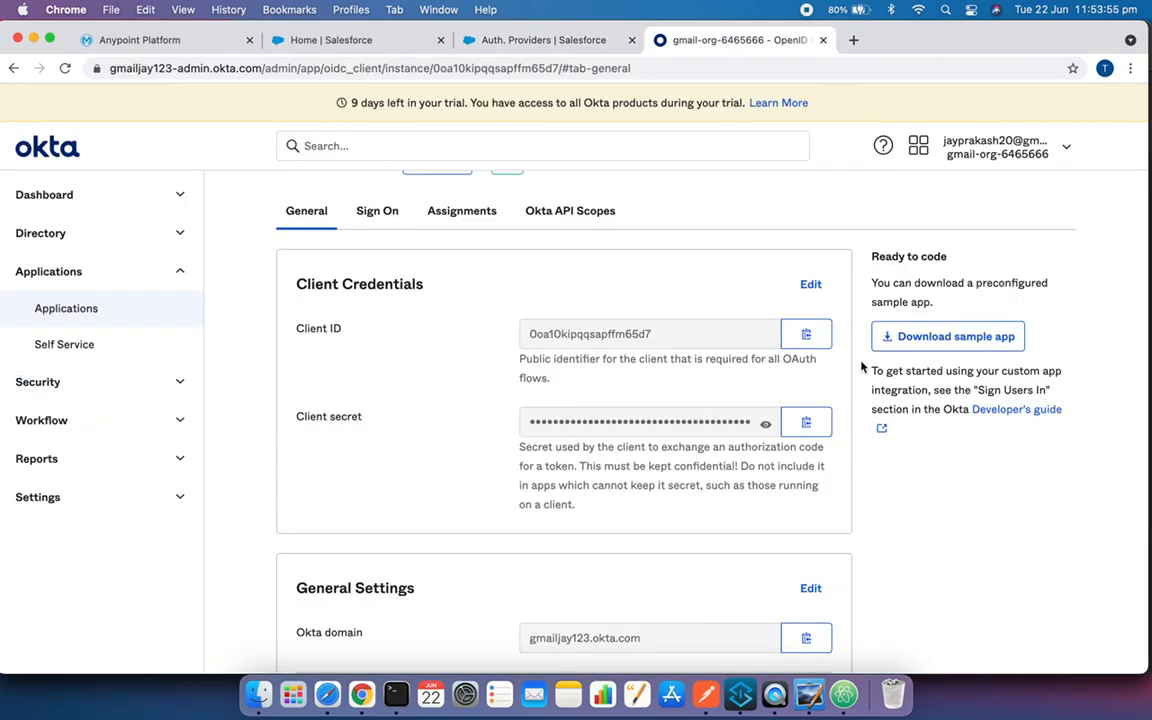
left_click(829, 338)
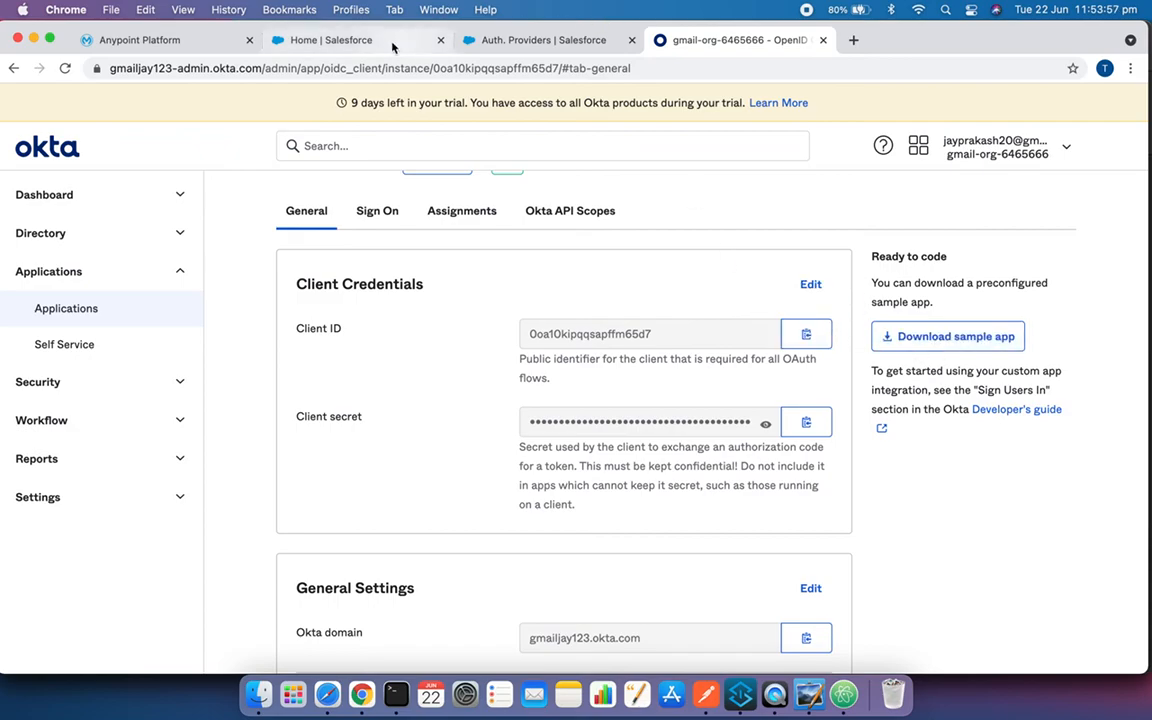
left_click(352, 38)
left_click(559, 50)
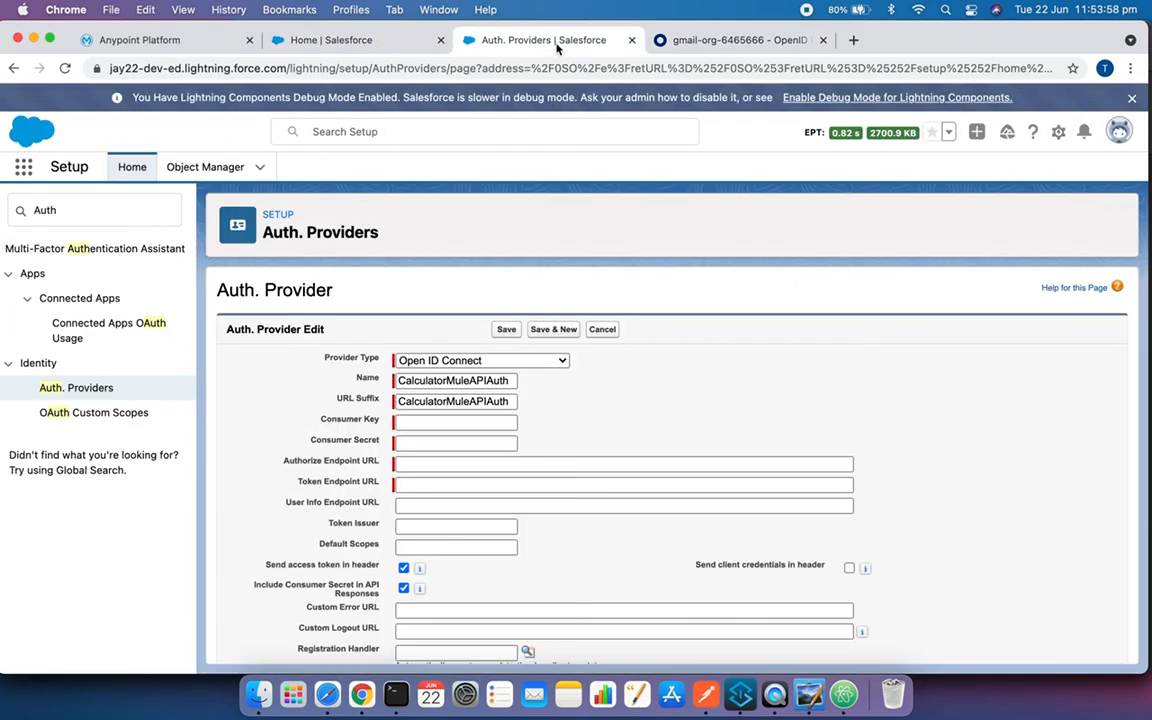
left_click(456, 424)
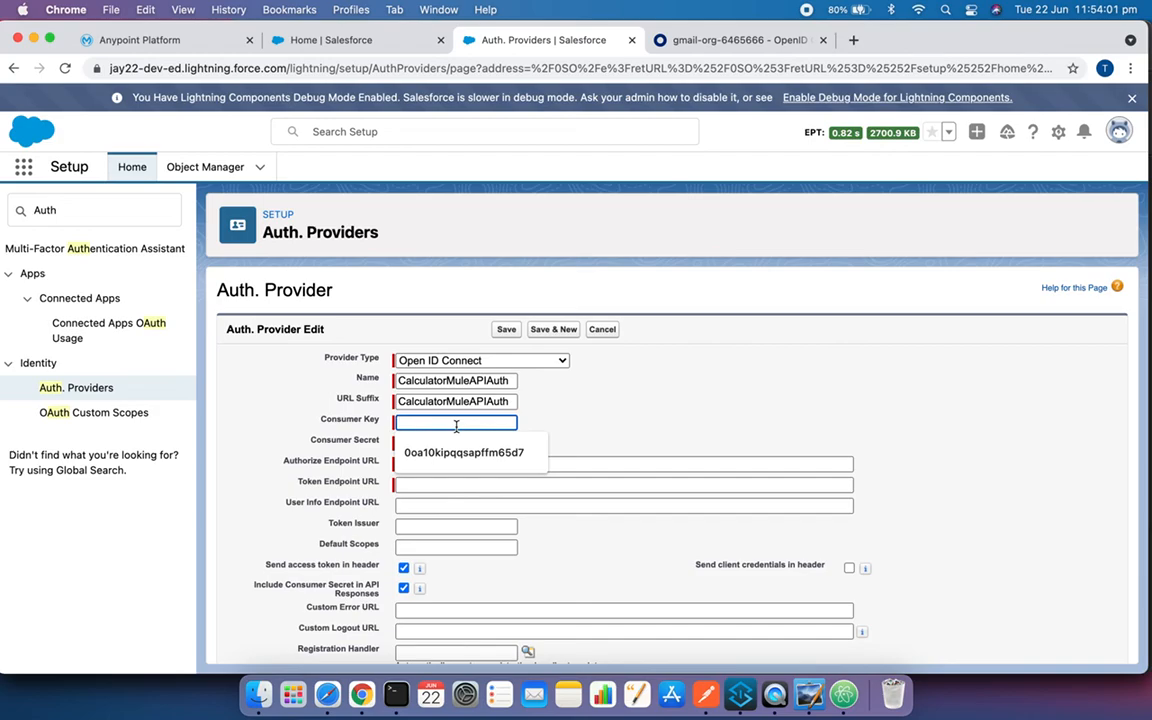
key("ctrl+v")
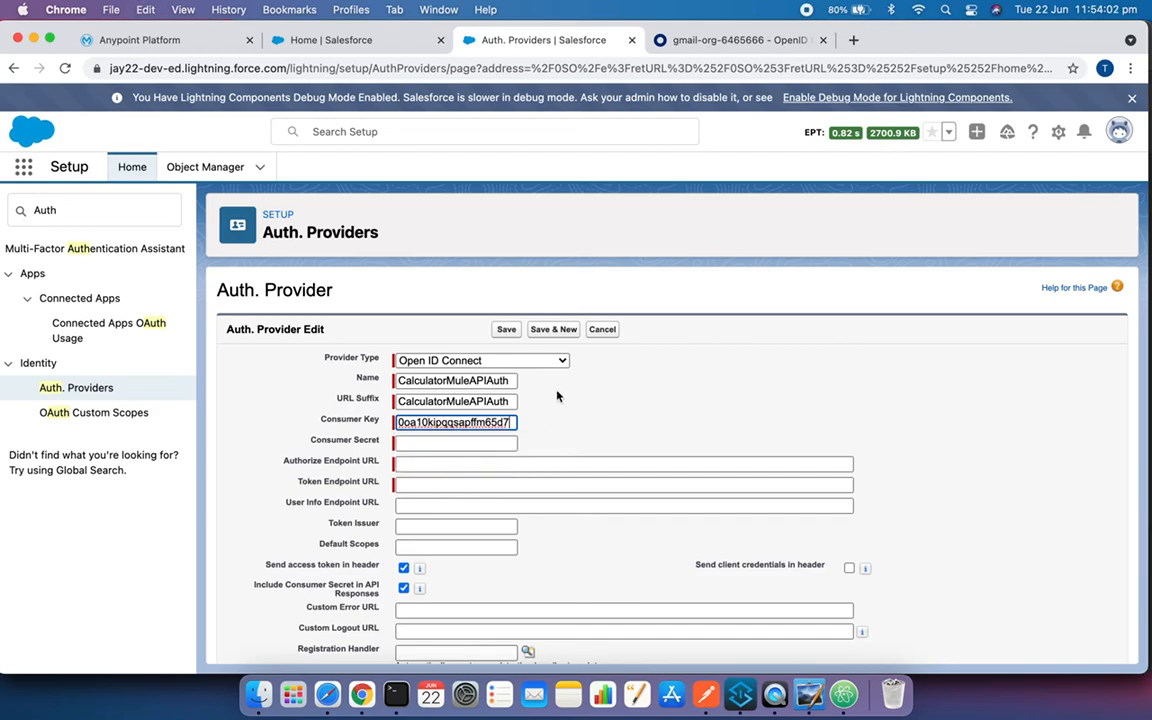
- Copy Okta's client secret into the Consumer Secret field
left_click(731, 38)
left_click(806, 422)
left_click(563, 40)
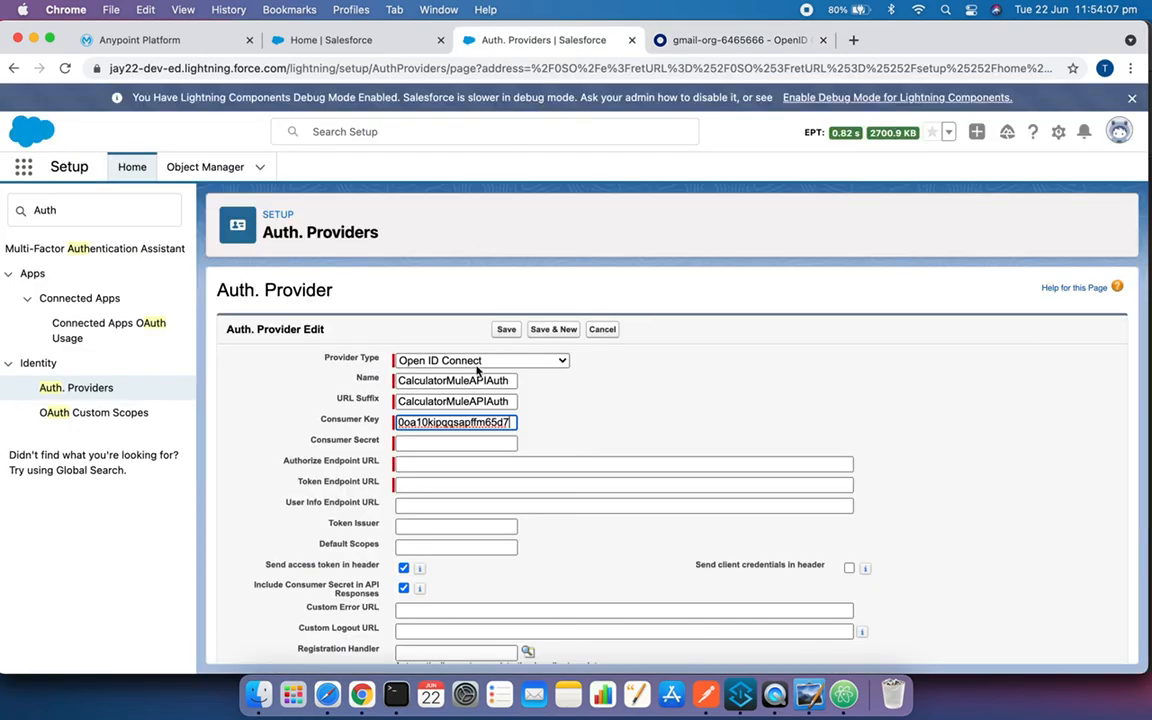
left_click(458, 443)
key("ctrl+v")
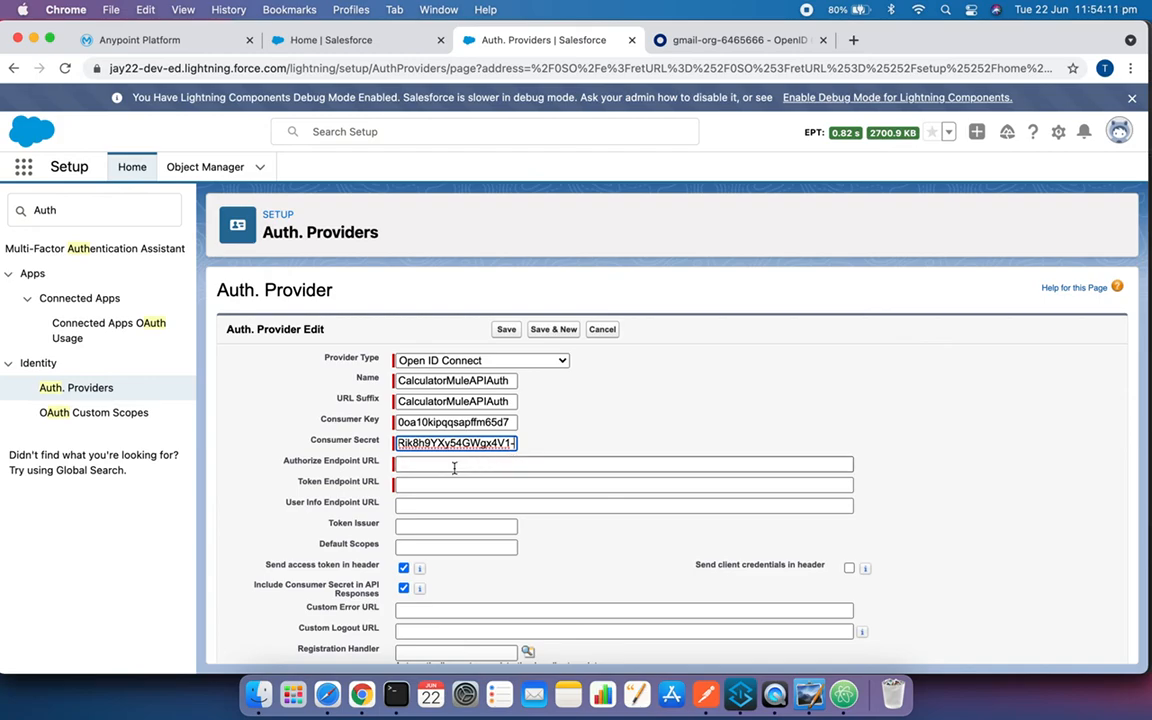
- Step into the Authorize and Token Endpoint URL fields, dismissing their autofill suggestions
left_click(463, 465)
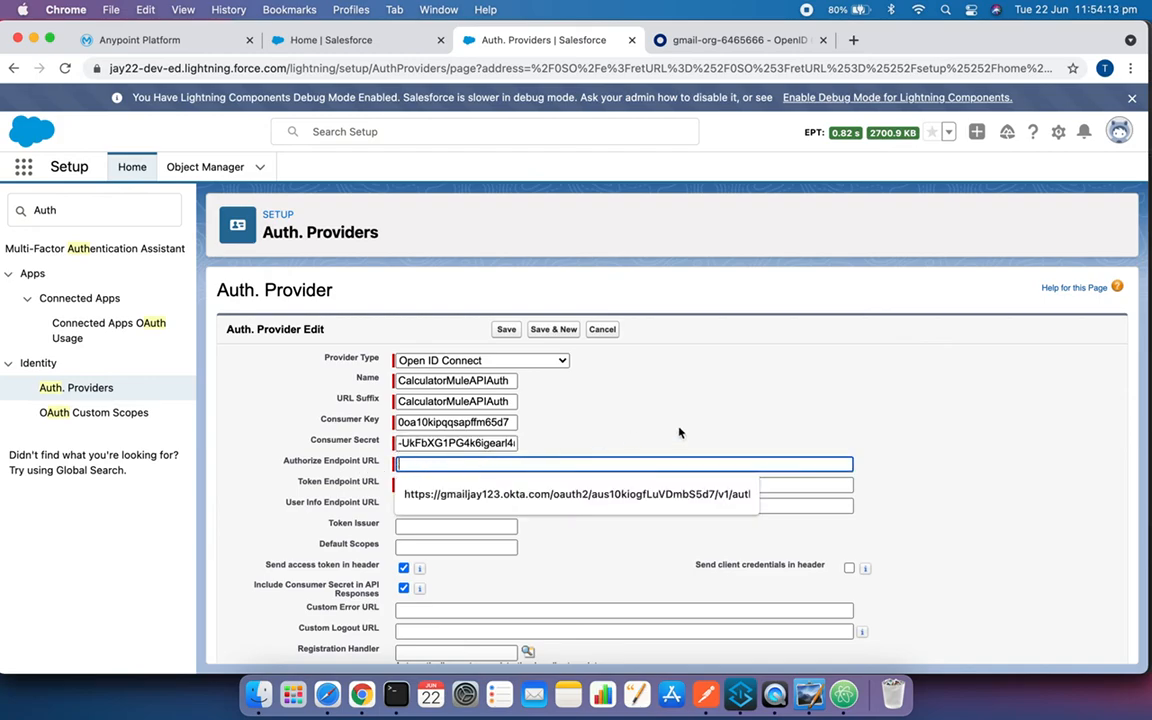
left_click(770, 404)
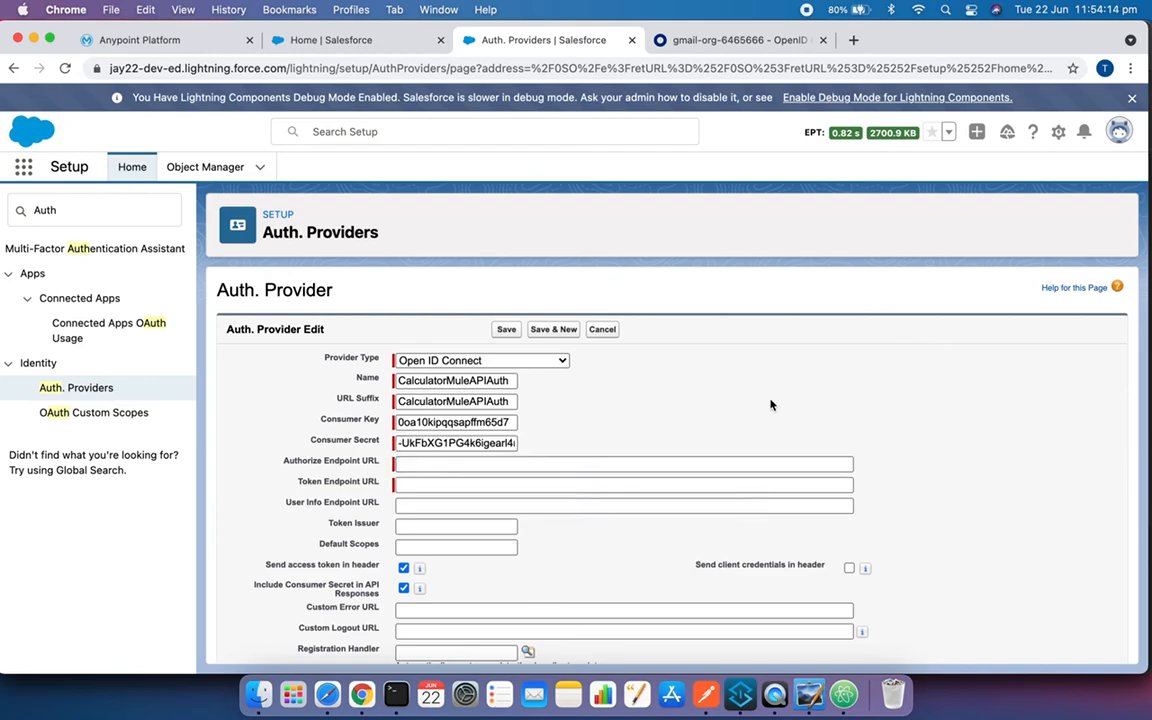
left_click(471, 486)
left_click(667, 422)
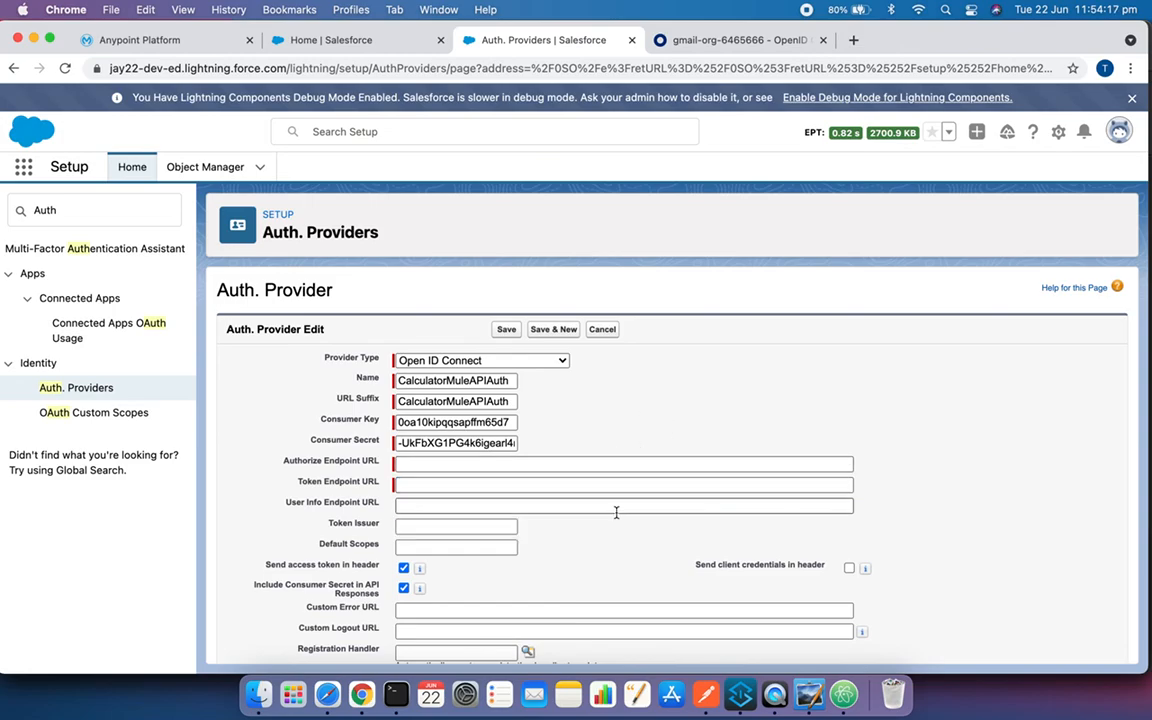
scroll(617, 514, "down", 2)
scroll(617, 517, "down", 2)
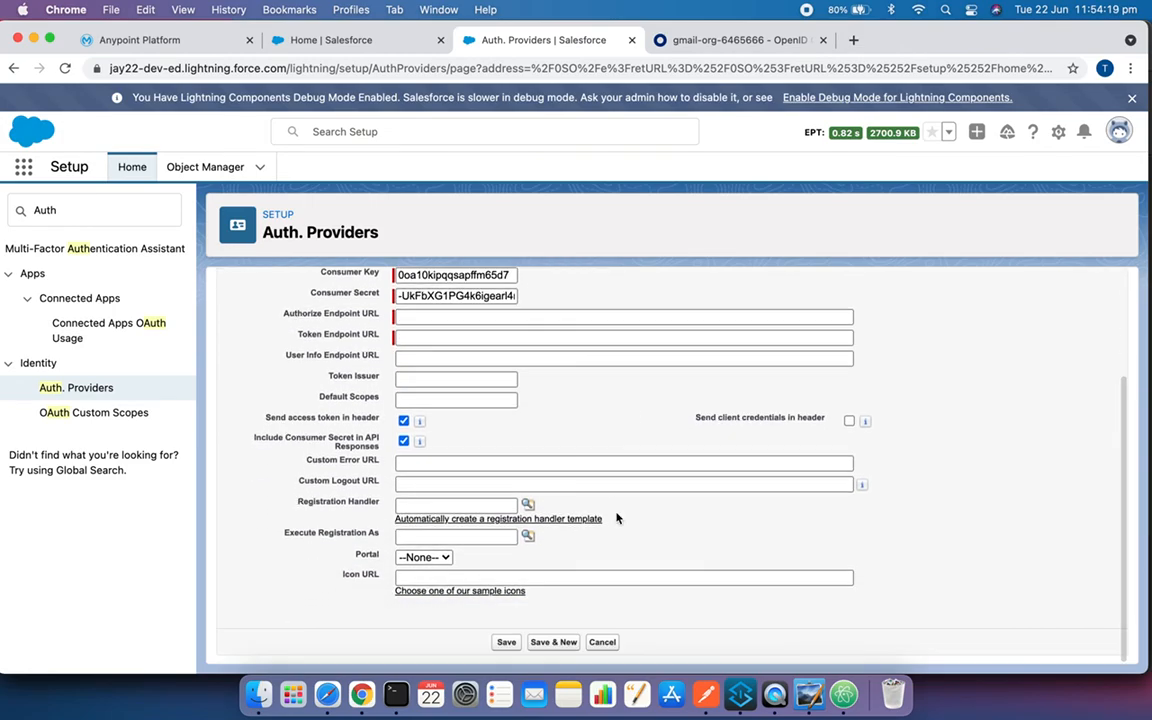
scroll(617, 517, "up", 3)
- Open the calculator authorization server's metadata JSON and locate its authorization_endpoint entry
key("ctrl+Tab")
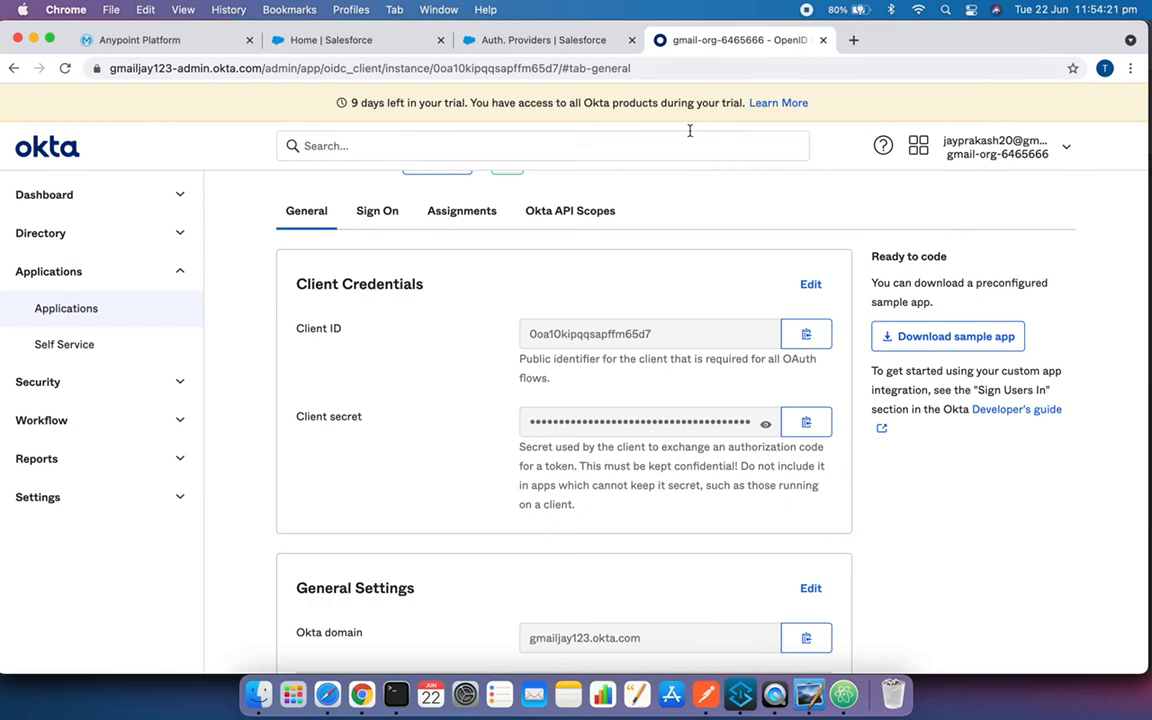
left_click(175, 389)
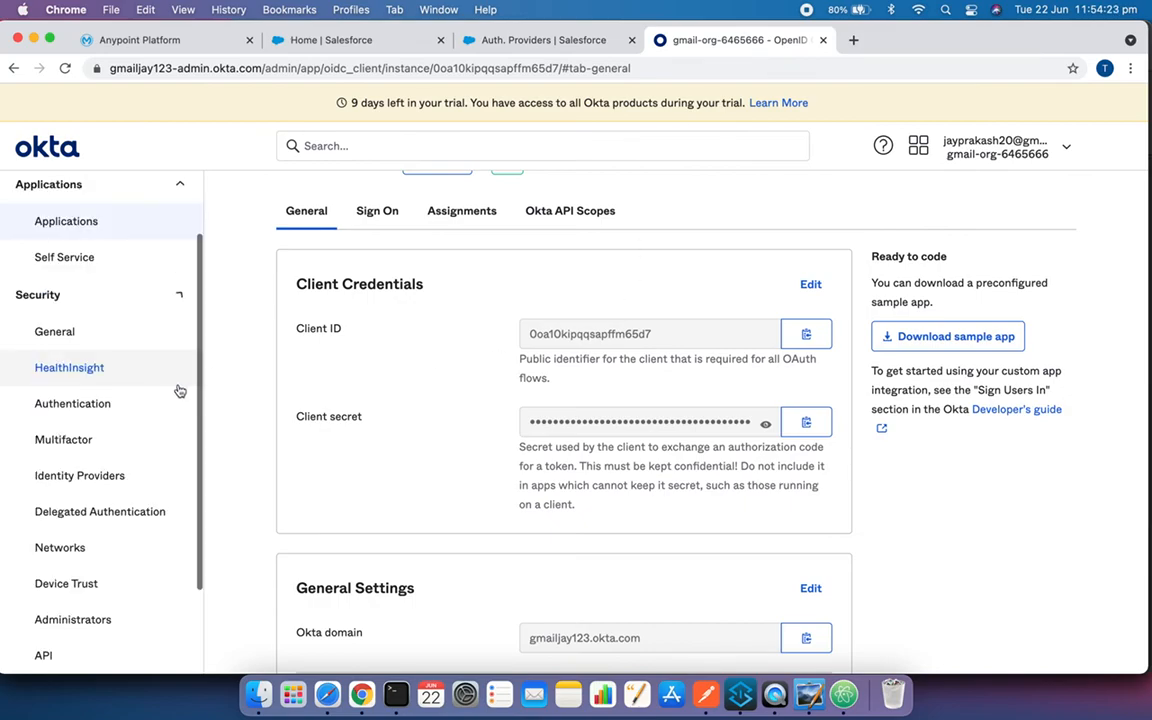
scroll(128, 537, "down", 2)
left_click(124, 541)
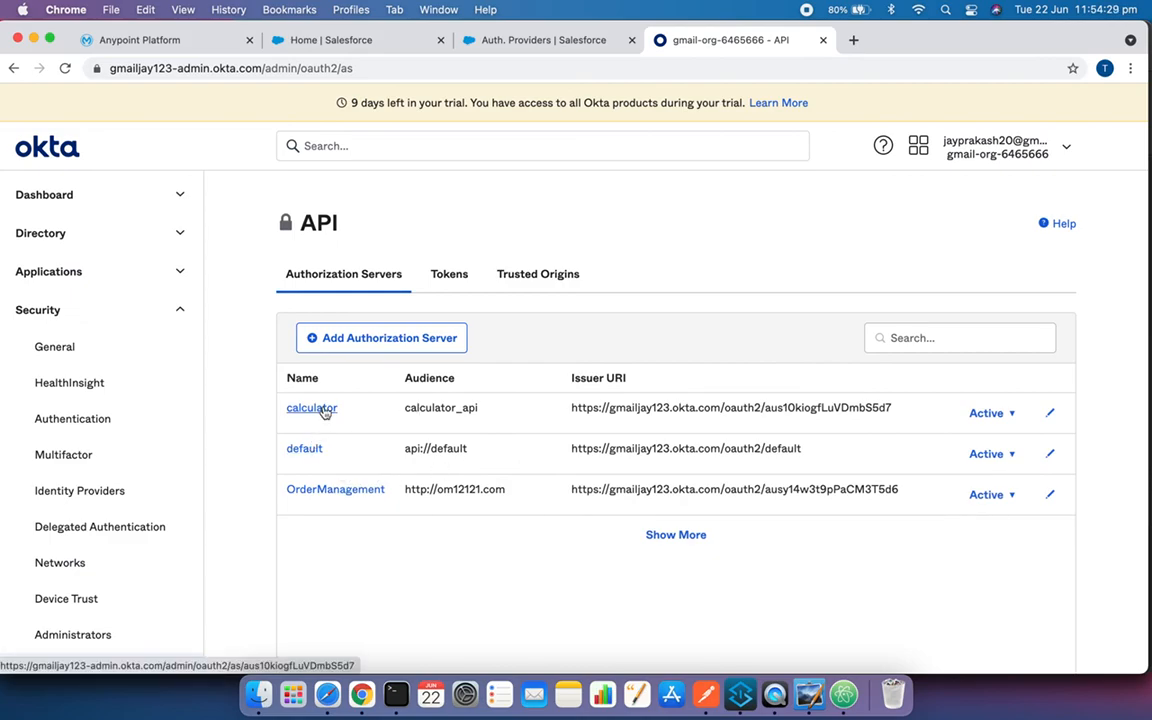
left_click(322, 408)
scroll(522, 386, "down", 3)
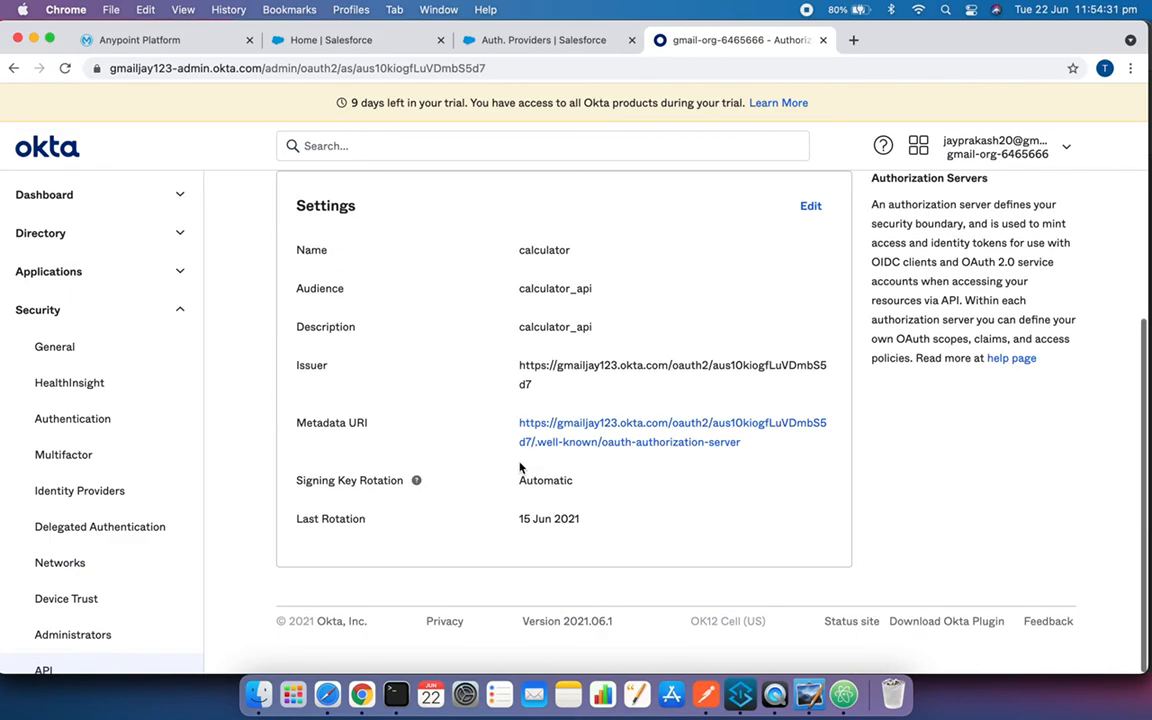
left_click(571, 436)
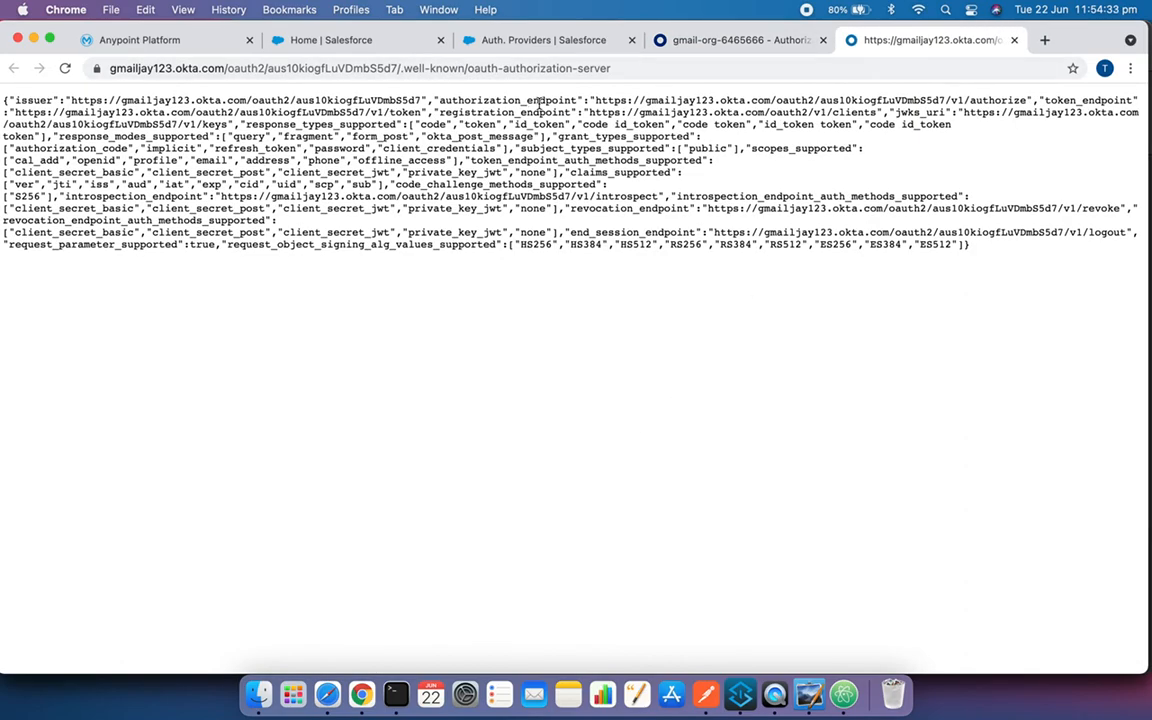
double_click(503, 101)
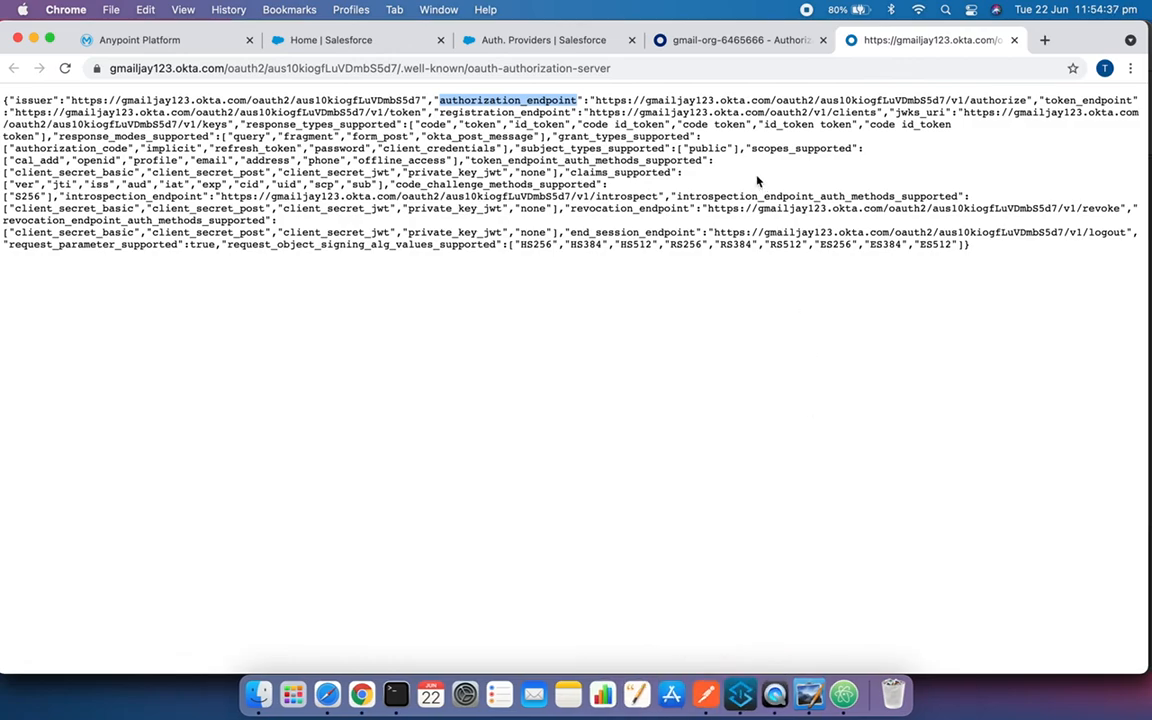
left_click(706, 693)
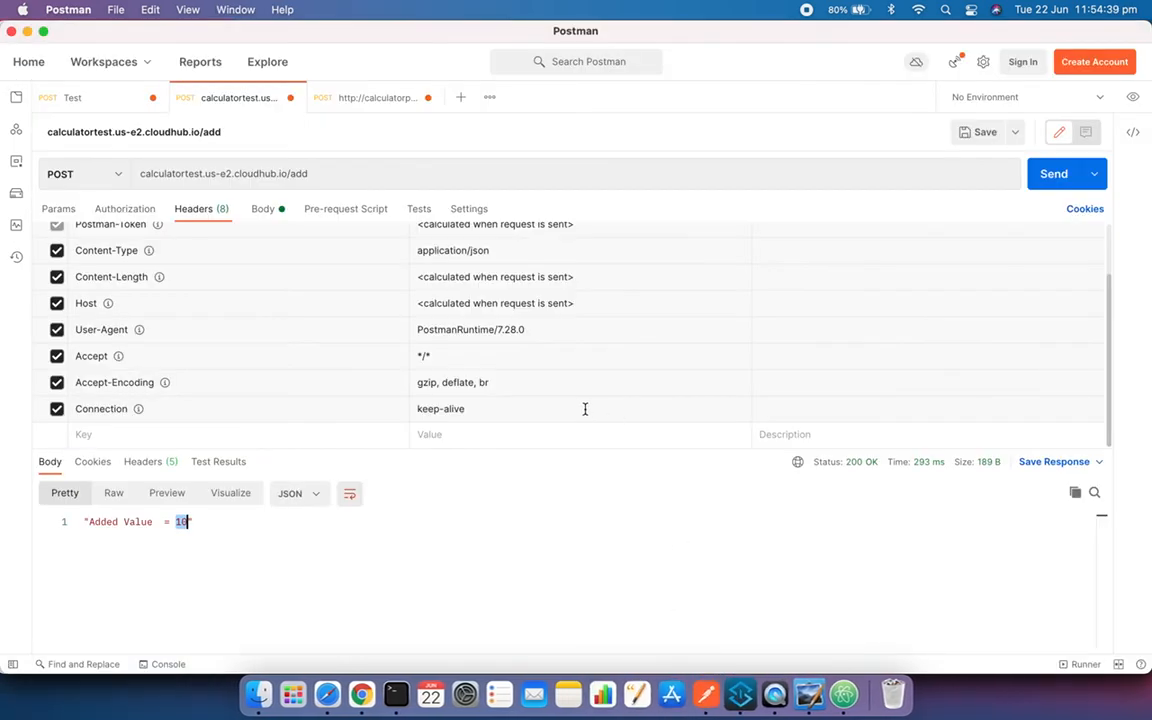
- Show the Test request's OAuth 2.0 settings in Postman and select the Okta Auth URL
left_click(72, 97)
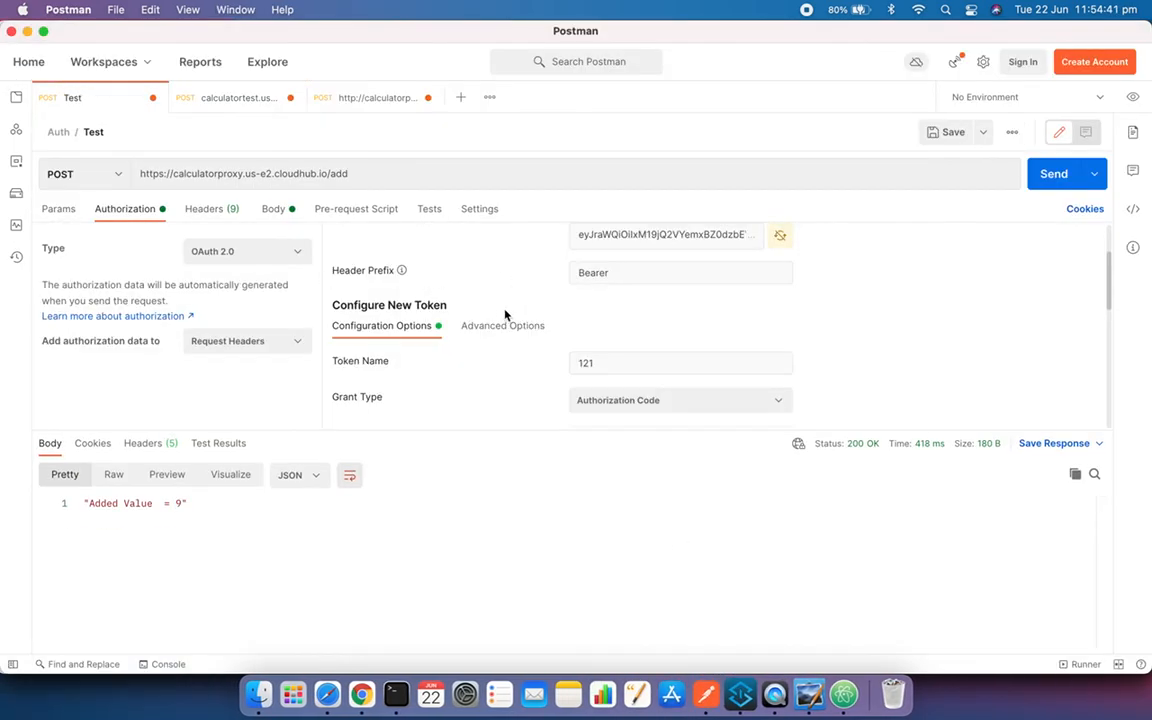
scroll(874, 330, "down", 5)
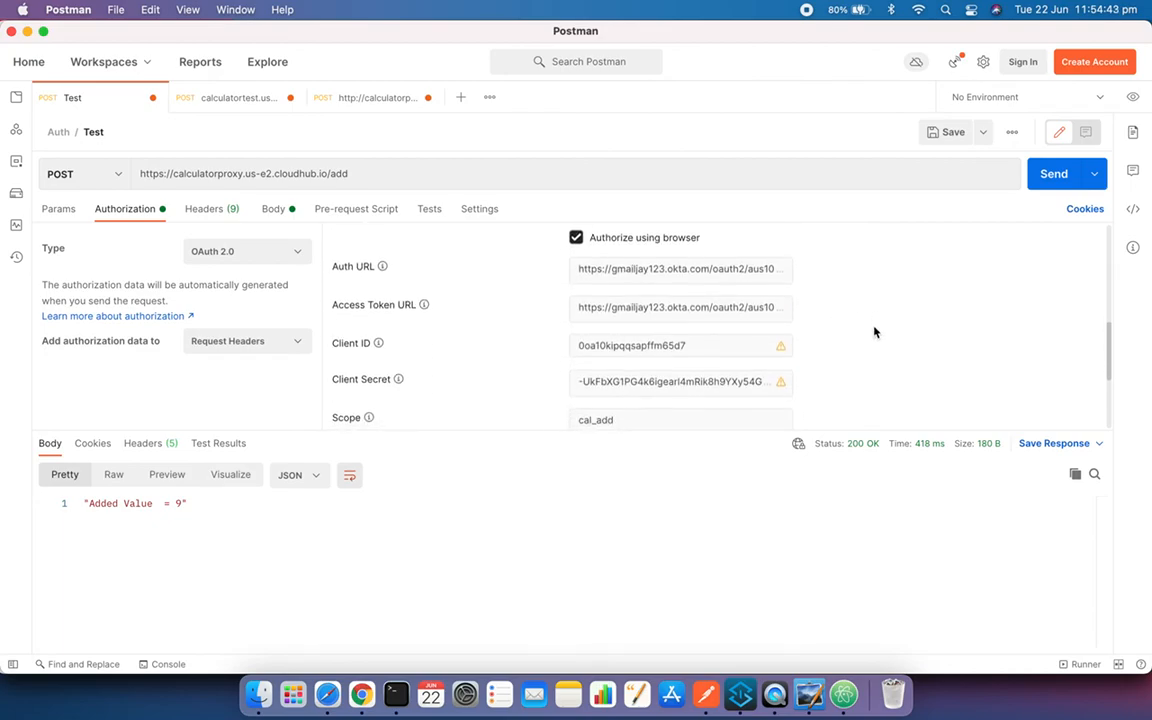
mouse_move(580, 270)
left_mouse_down()
mouse_move(677, 273)
mouse_move(578, 268)
left_mouse_up()
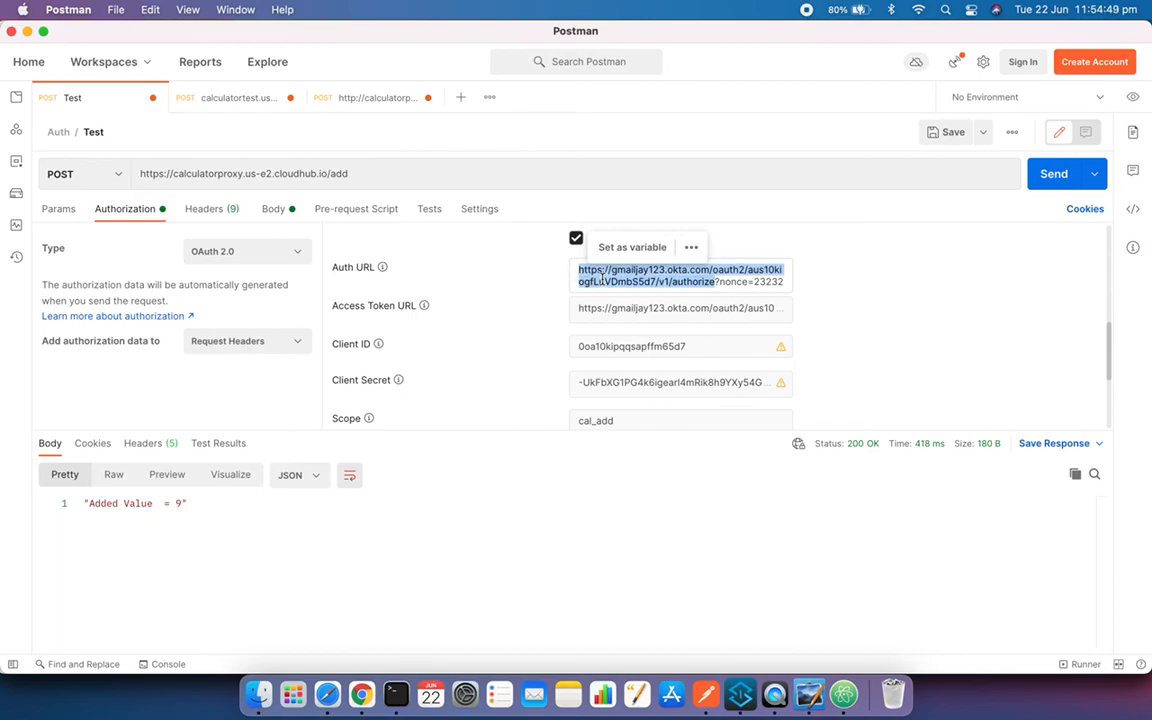
left_click(361, 694)
- Fill the Authorize Endpoint URL with the suggested Okta authorize URL
left_click(330, 40)
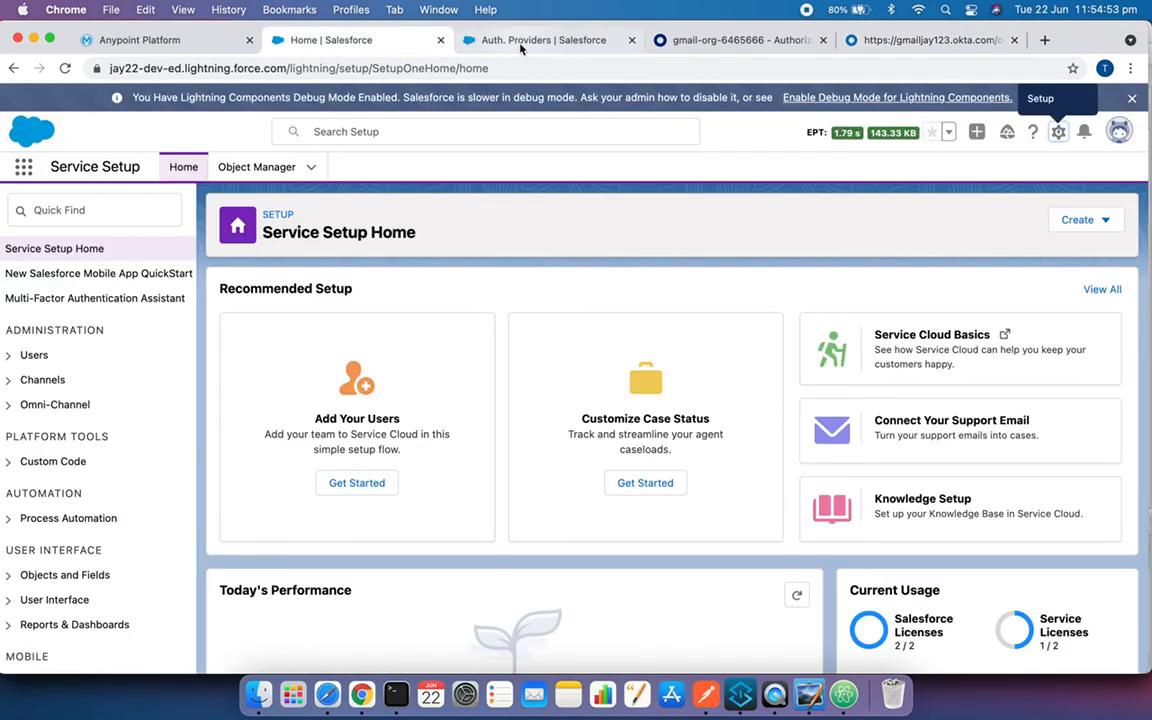
left_click(515, 42)
left_click(436, 413)
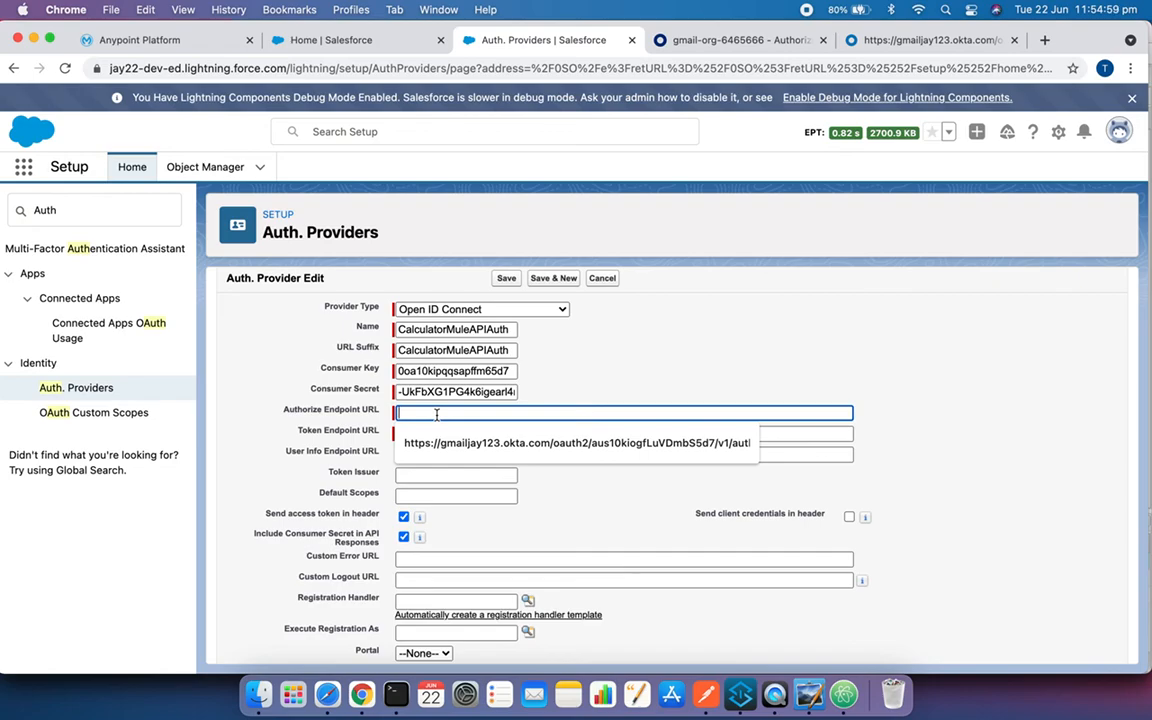
left_click(500, 442)
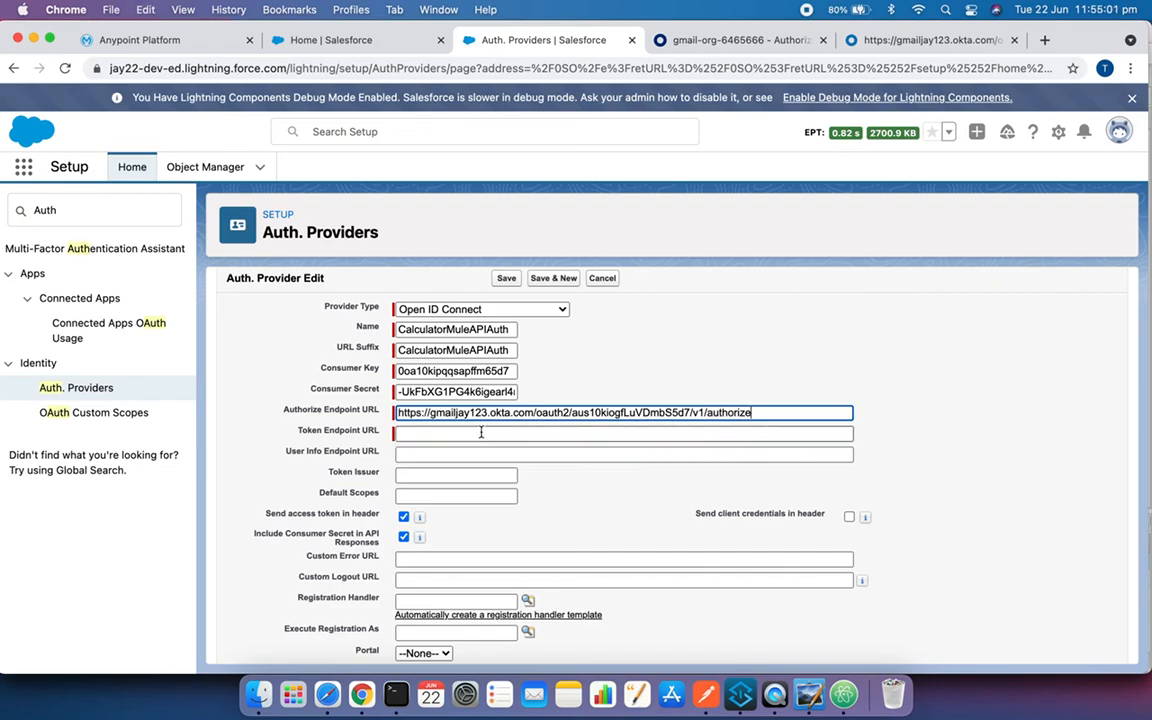
- Copy Postman's Okta Access Token URL into the Token Endpoint URL field
left_click(481, 433)
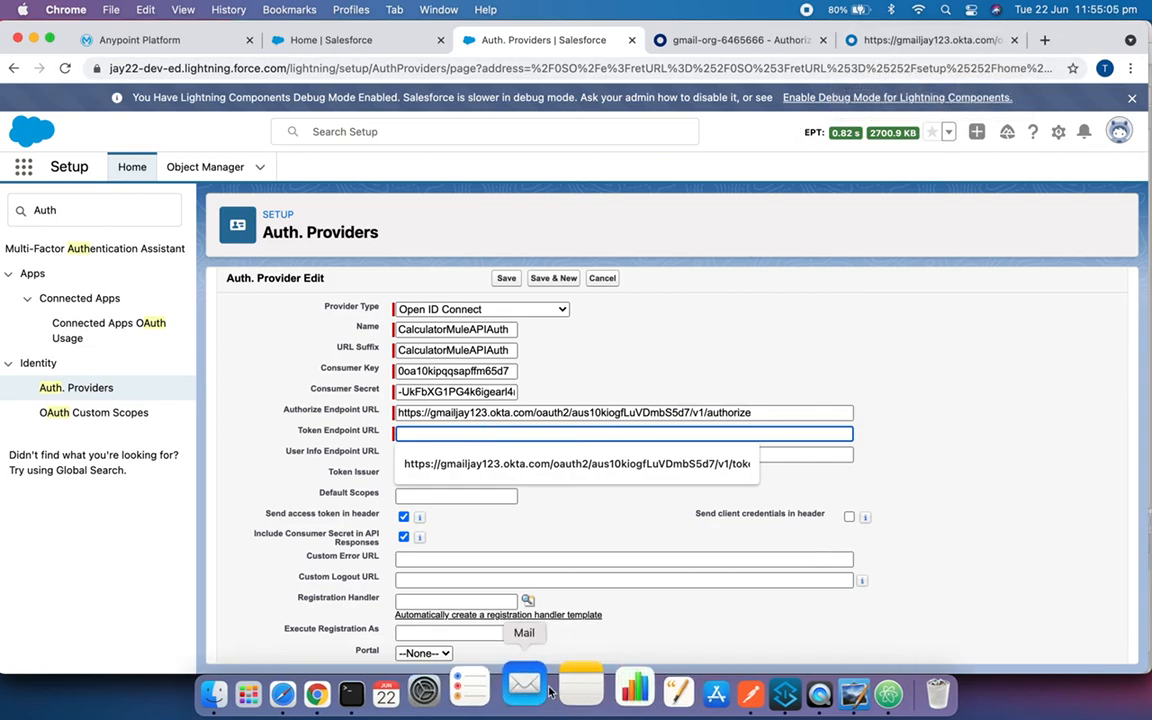
left_click(706, 694)
left_click(658, 311)
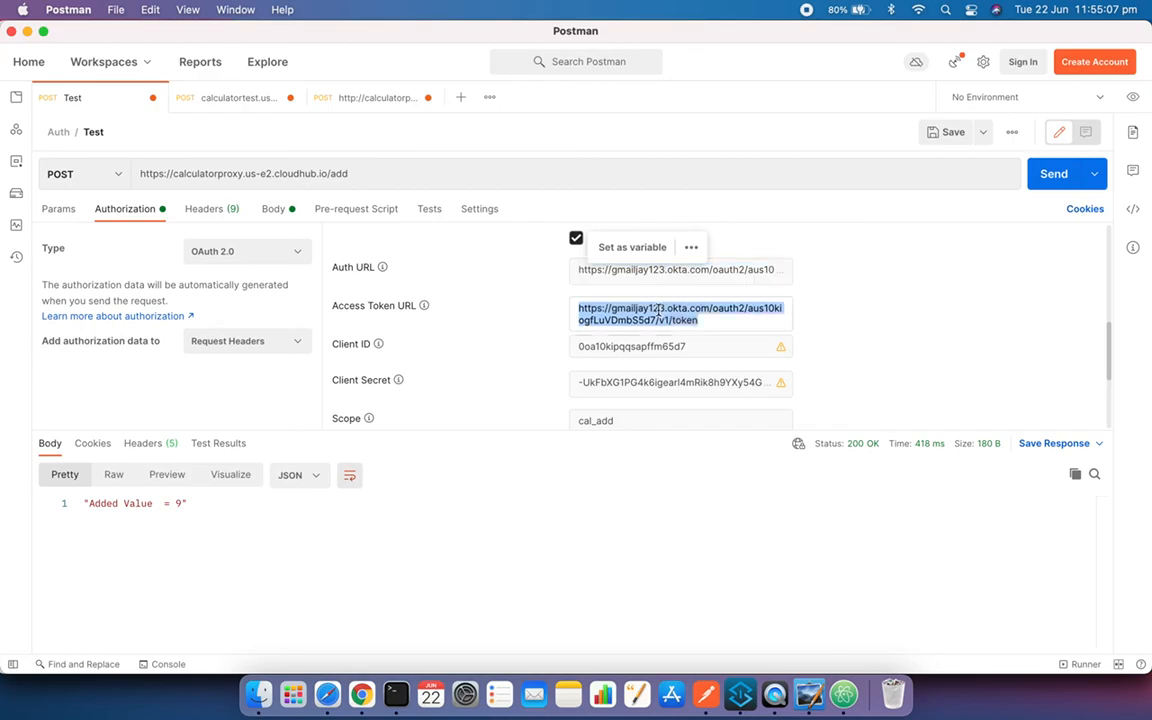
left_click_drag(702, 323, 559, 311)
key("super+c")
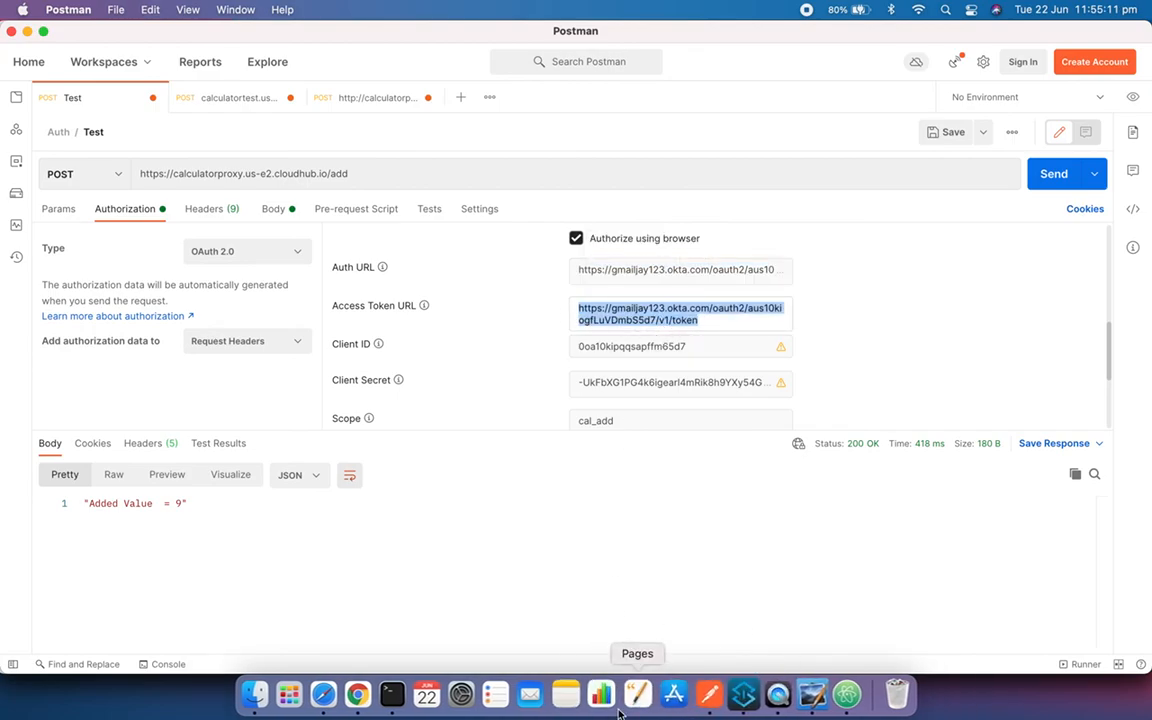
left_click(360, 693)
left_click(464, 437)
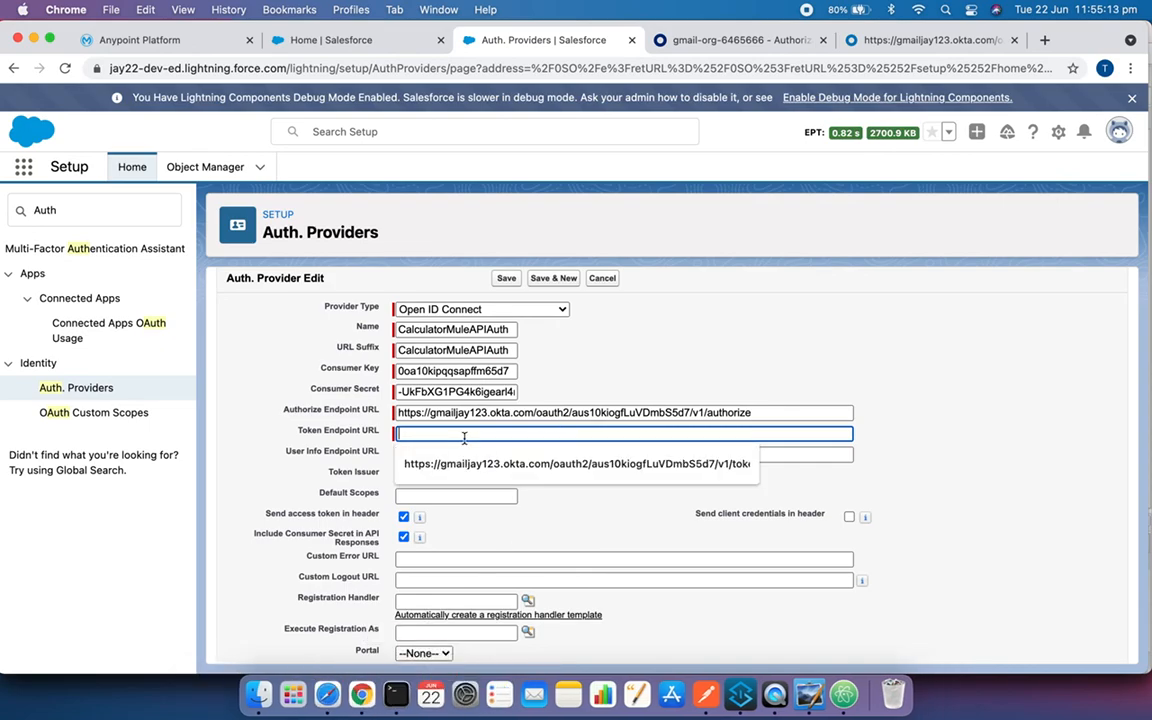
key("super+v")
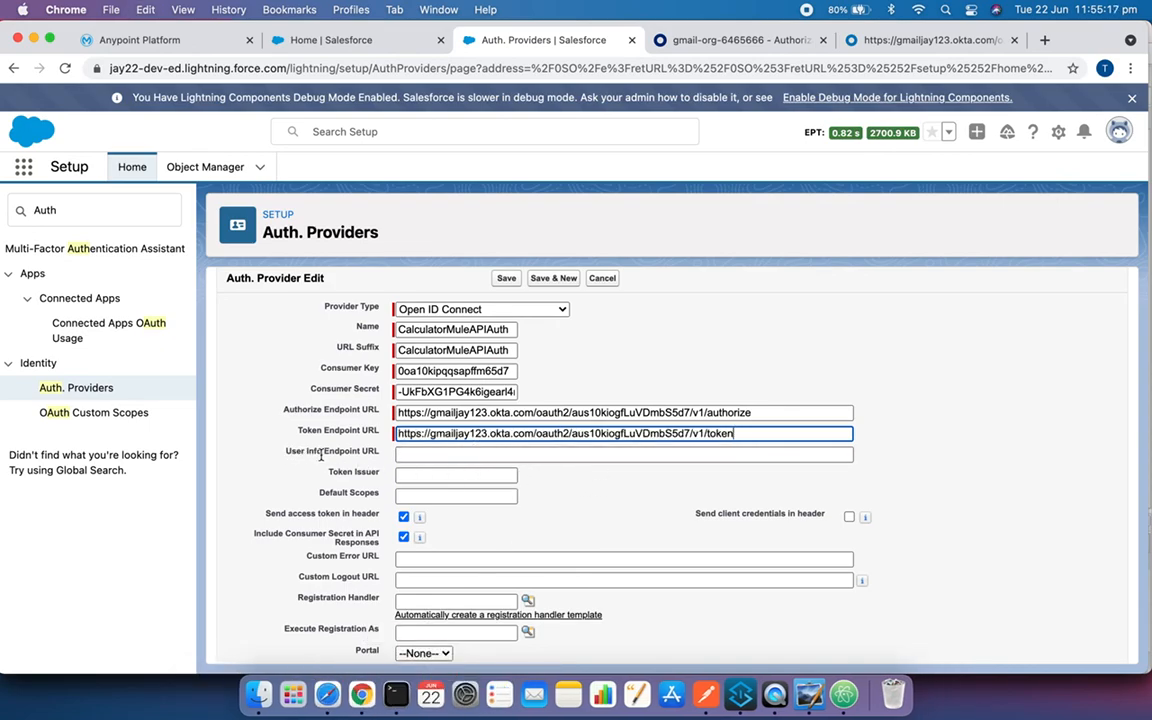
- Set cal_add as the Default Scopes and save the auth provider
scroll(598, 511, "down", 1)
scroll(598, 511, "down", 2)
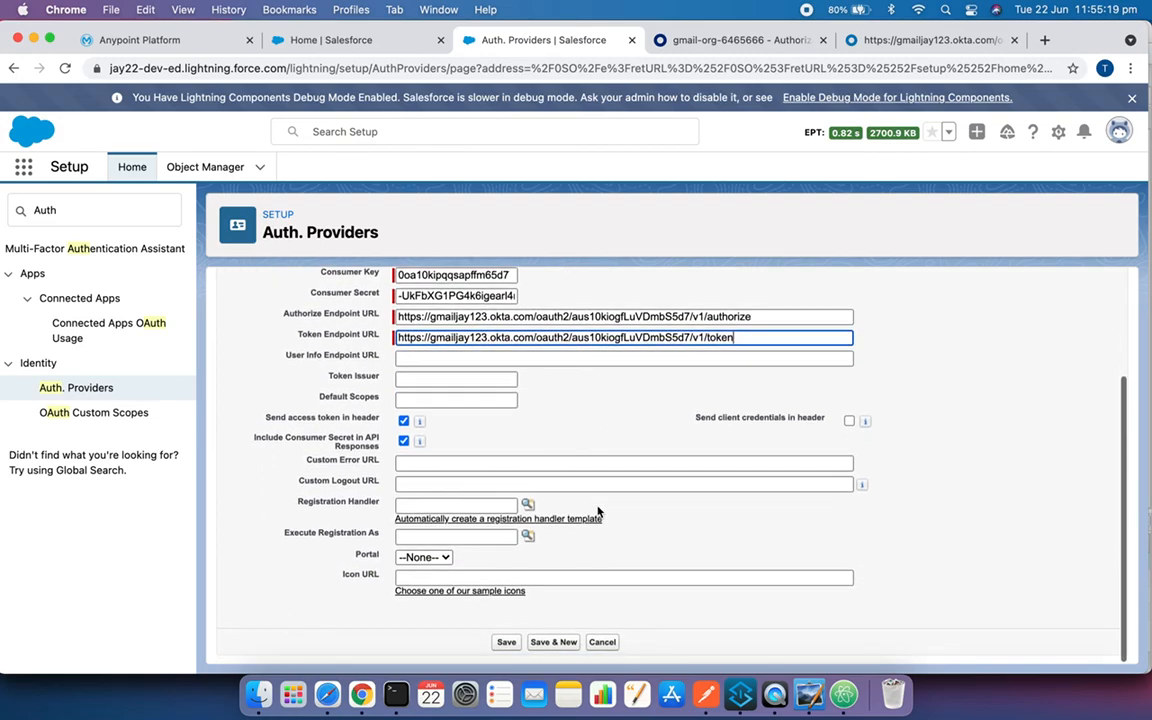
left_click(467, 399)
left_click(430, 430)
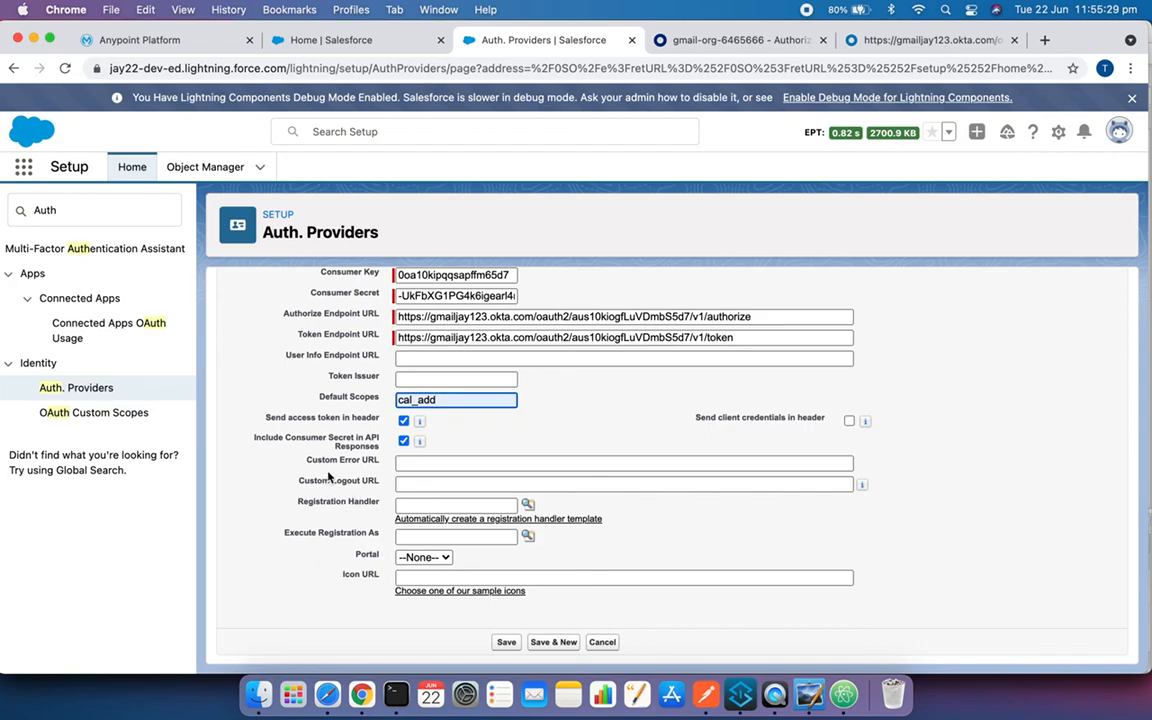
left_click(505, 642)
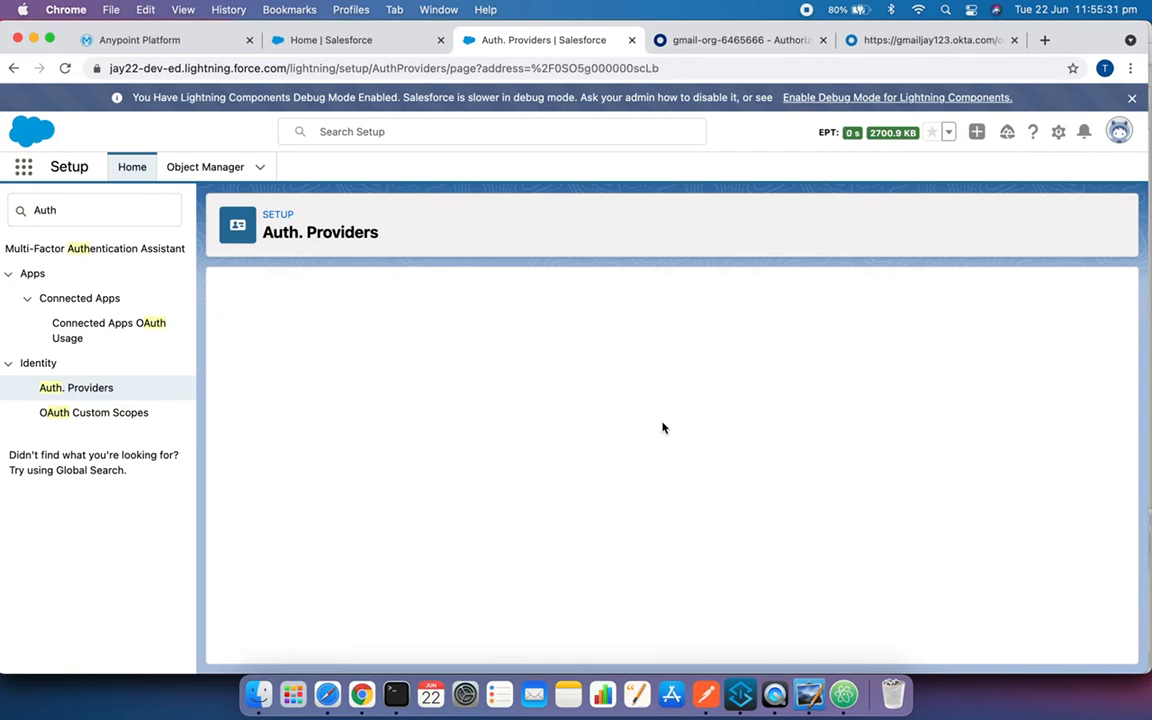
- Copy the provider's callback URL ending /services/authcallback/CalculatorMuleAPIAuth
scroll(544, 521, "down", 3)
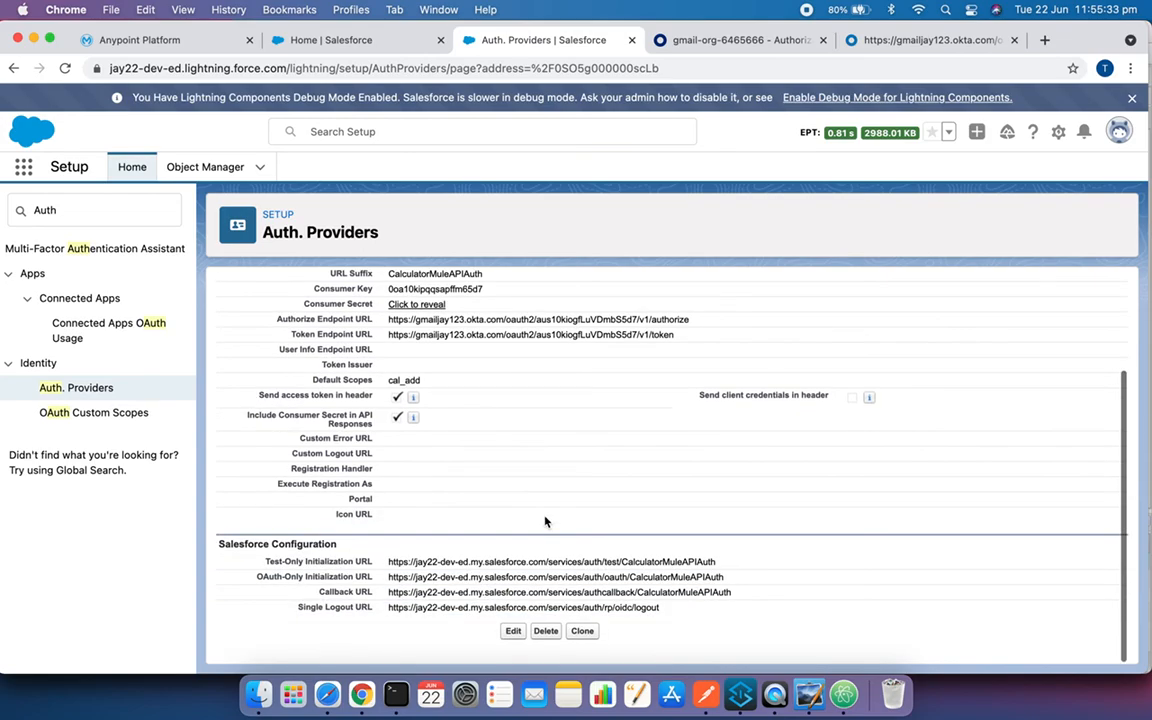
scroll(564, 494, "up", 3)
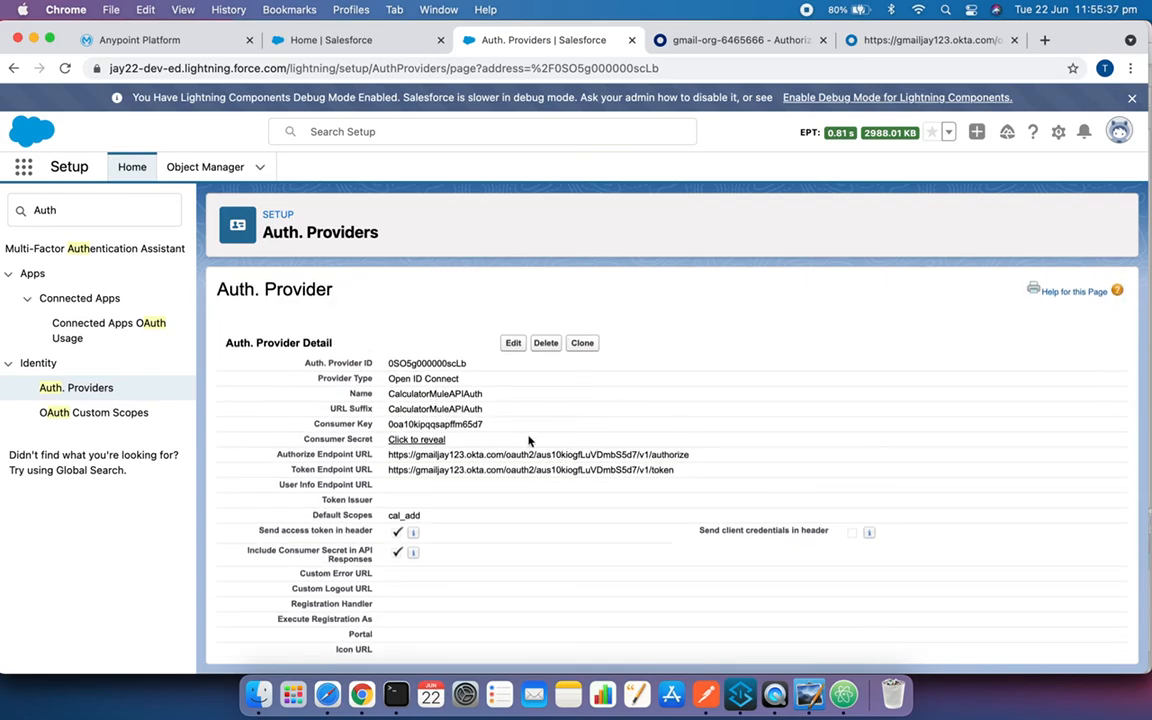
scroll(533, 486, "down", 3)
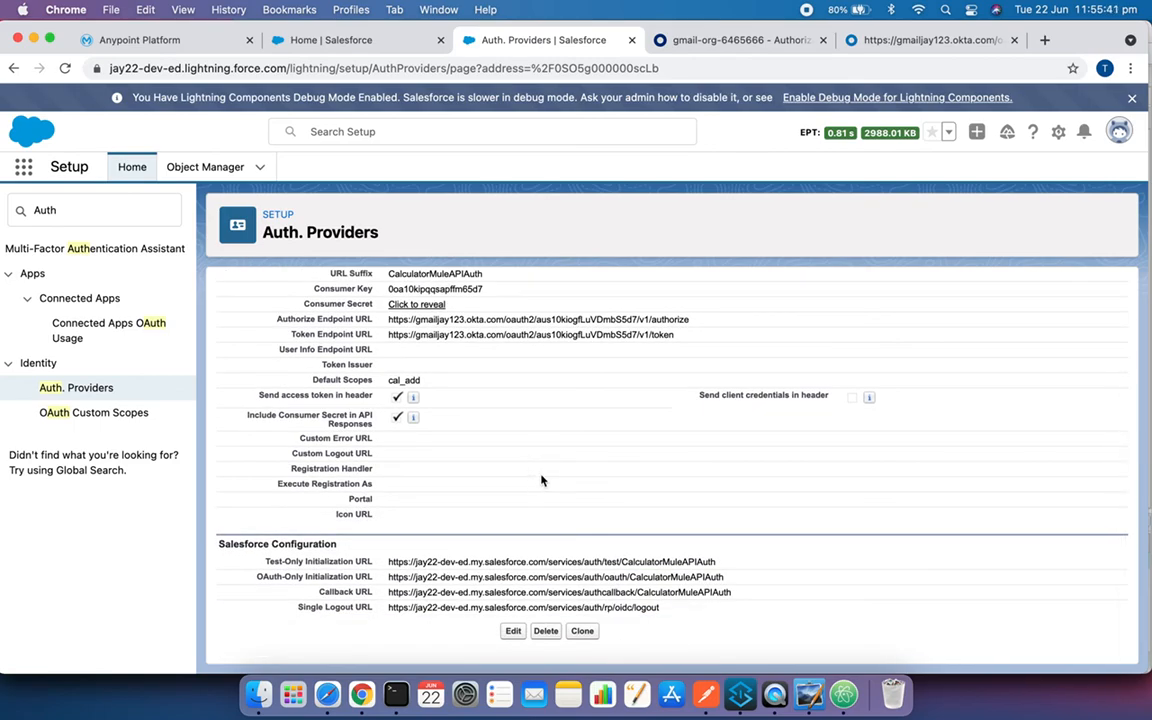
double_click(613, 591)
triple_click(613, 591)
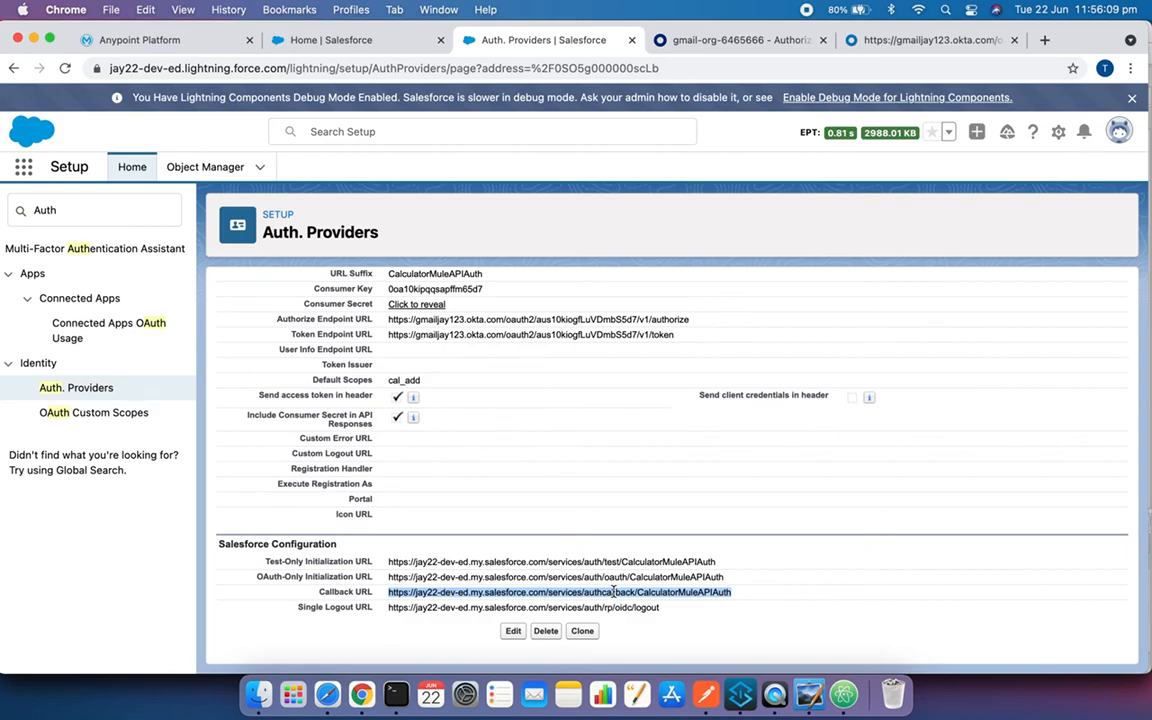
key("super+c")
left_click(613, 592)
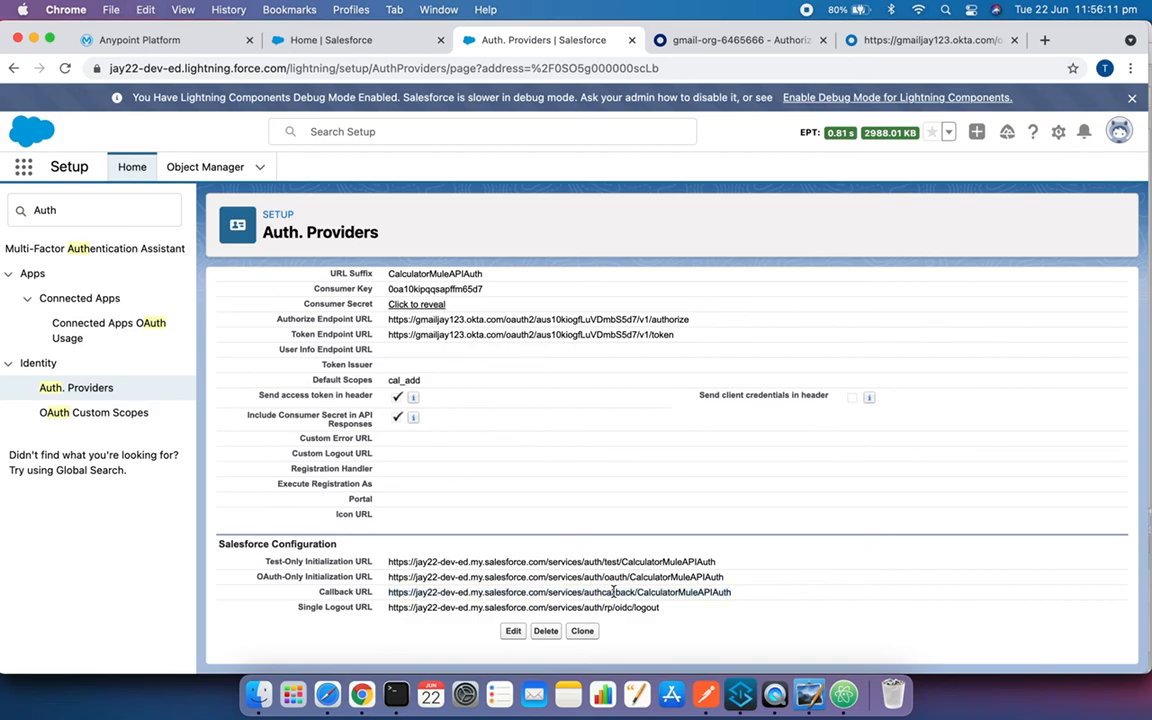
triple_click(613, 592)
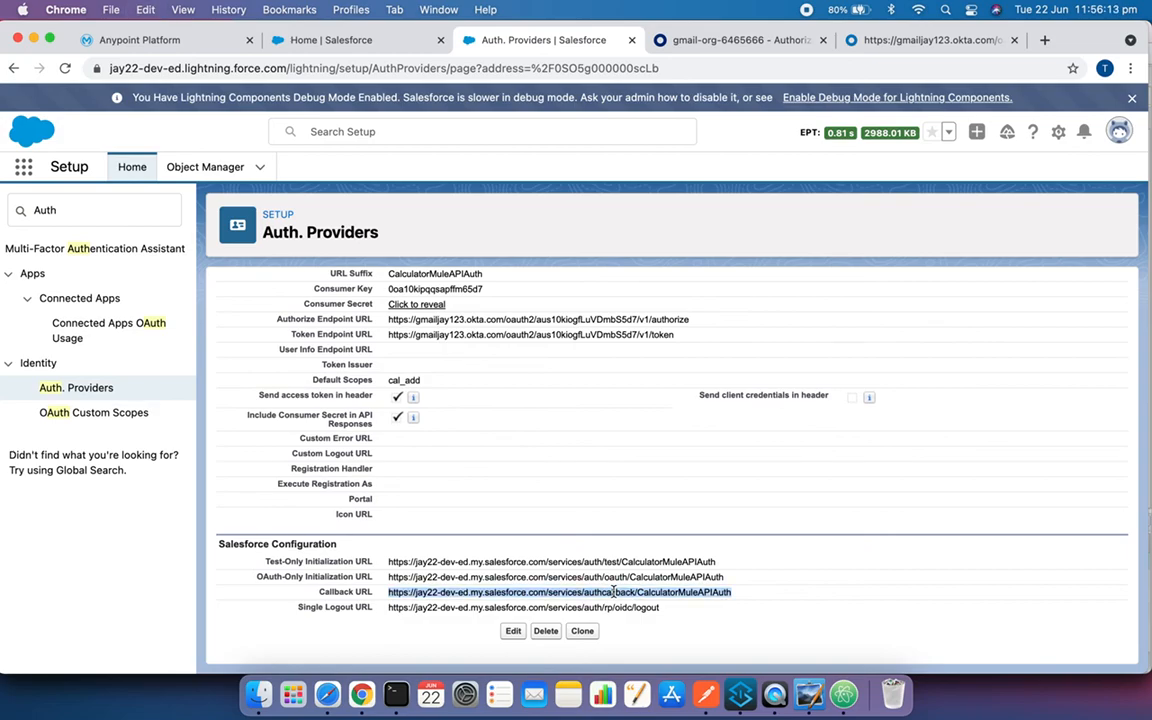
key("super+c")
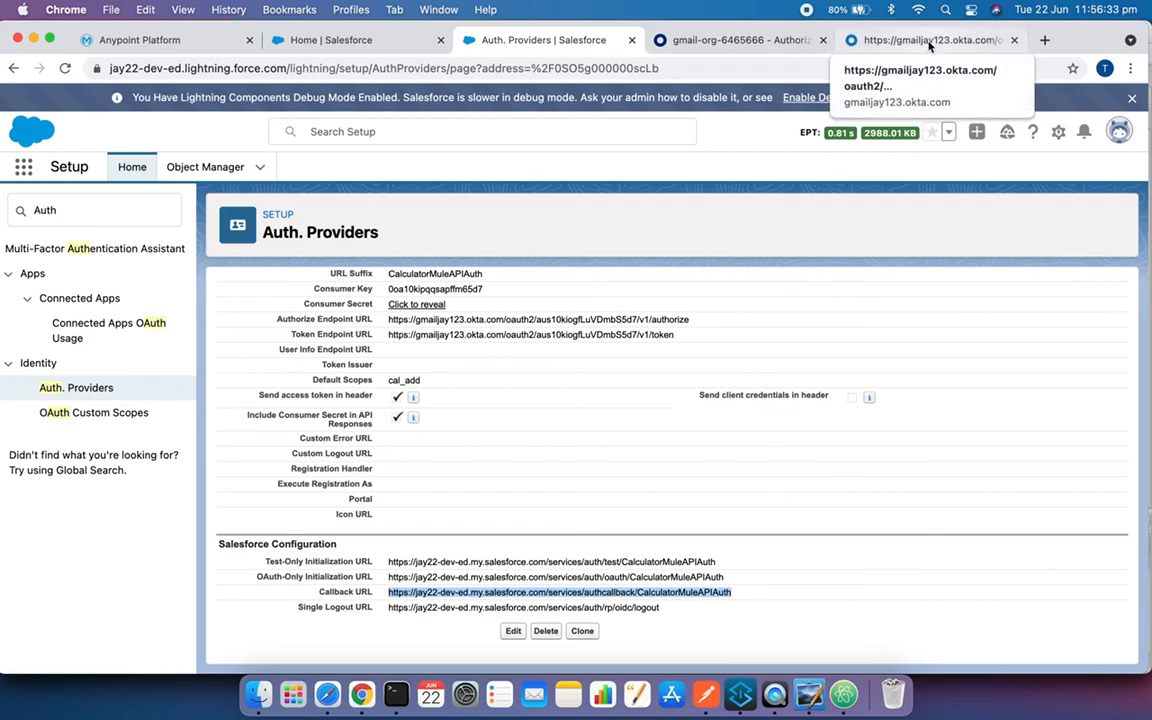
- Open Calculator_Client's General Settings in Okta for editing
left_click(660, 40)
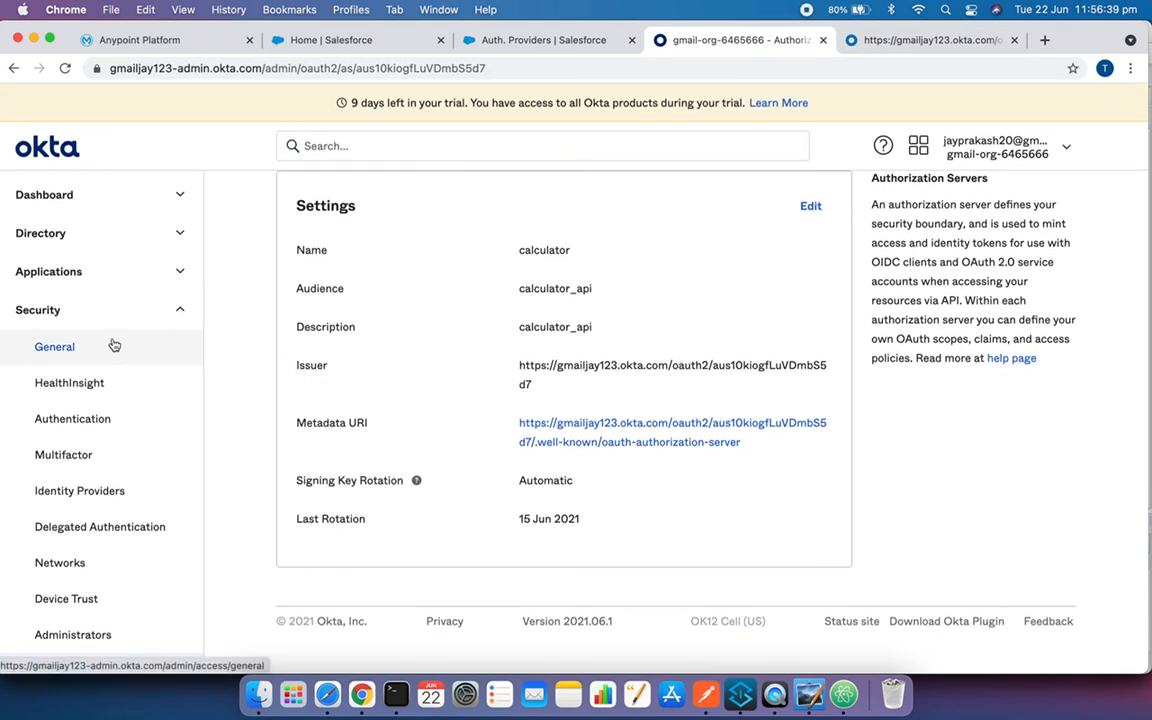
left_click(180, 269)
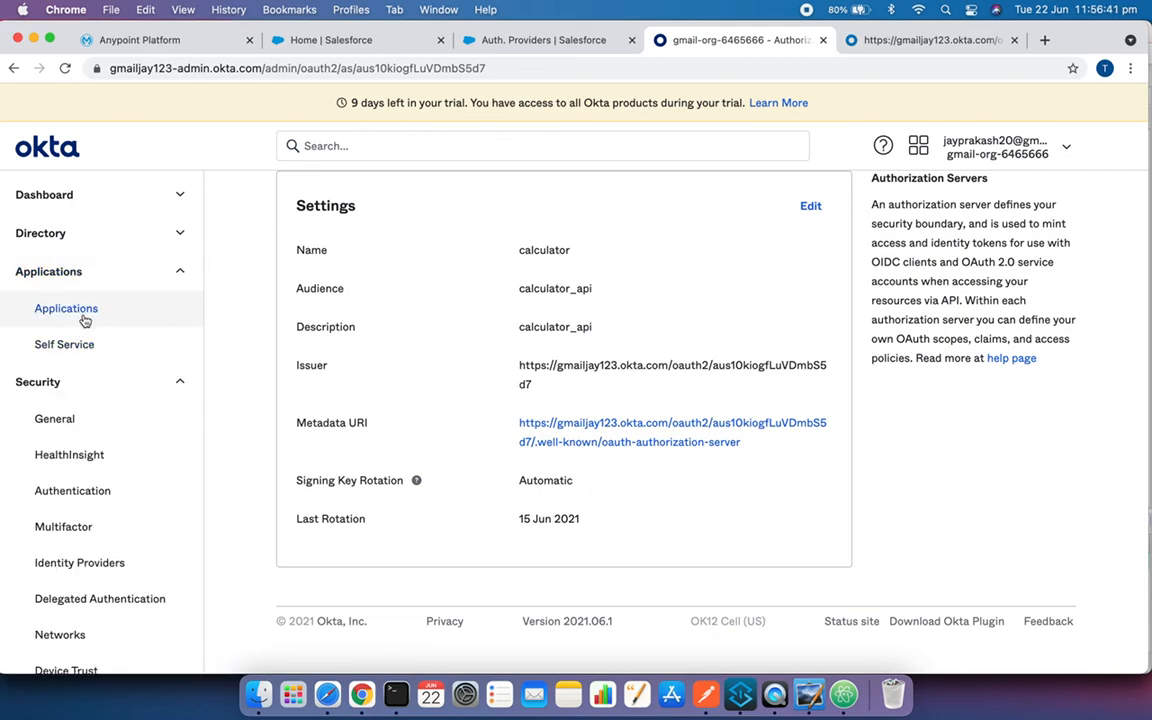
left_click(82, 310)
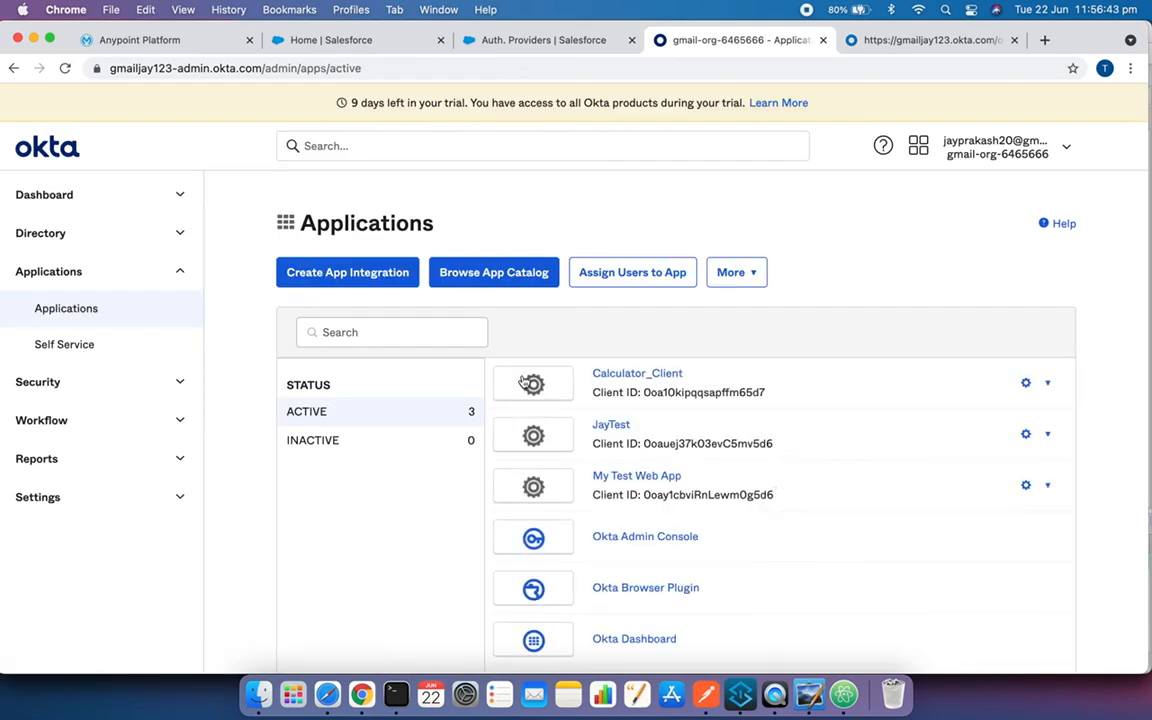
left_click(638, 378)
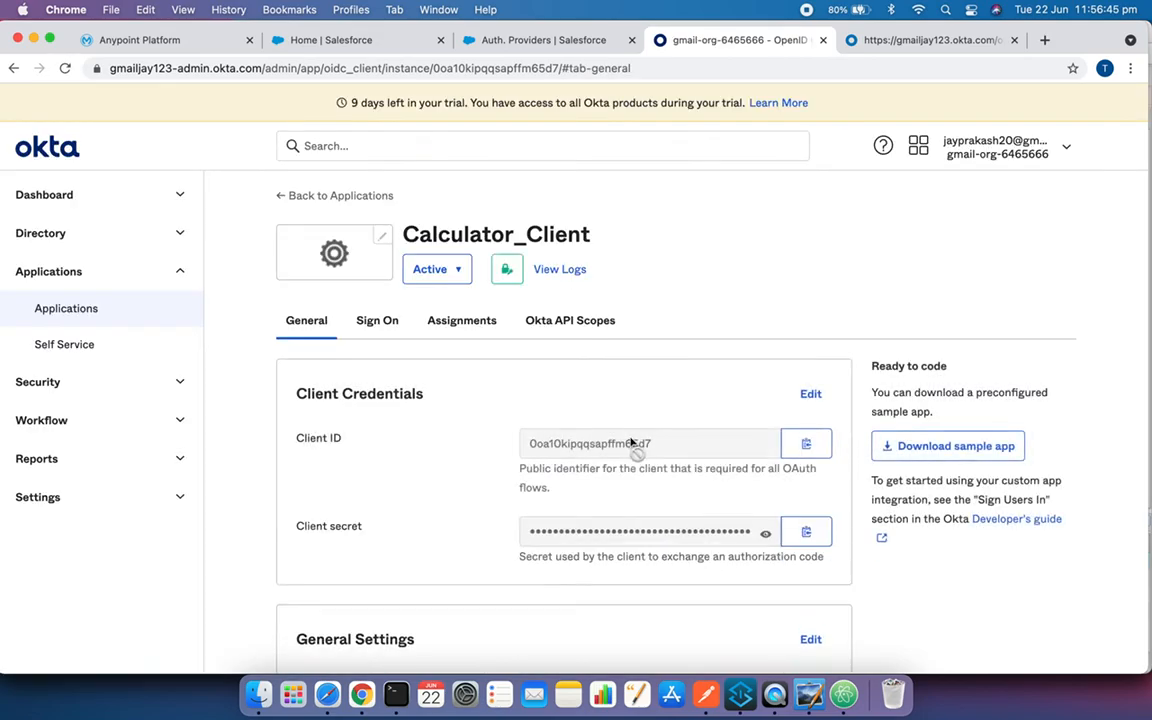
scroll(632, 444, "down", 15)
scroll(631, 443, "up", 3)
scroll(630, 443, "down", 2)
scroll(630, 442, "up", 8)
left_click(810, 338)
- Add the Salesforce callback URL as a new sign-in redirect URI and save
scroll(687, 510, "down", 10)
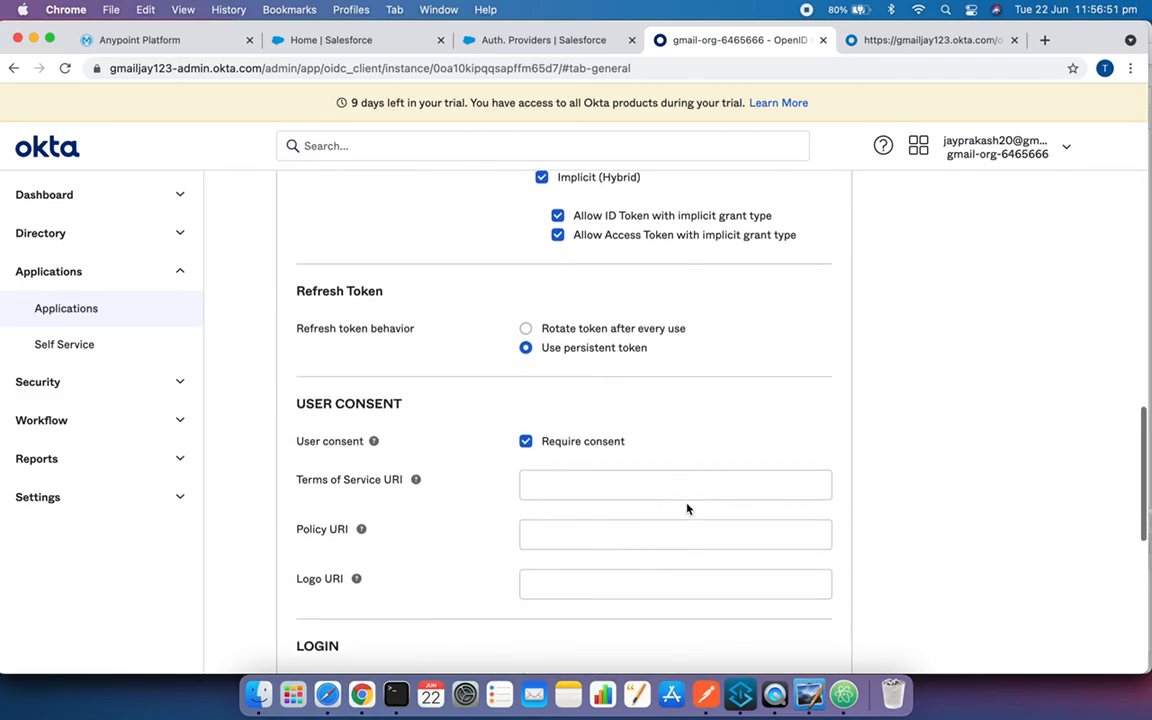
scroll(687, 510, "down", 1)
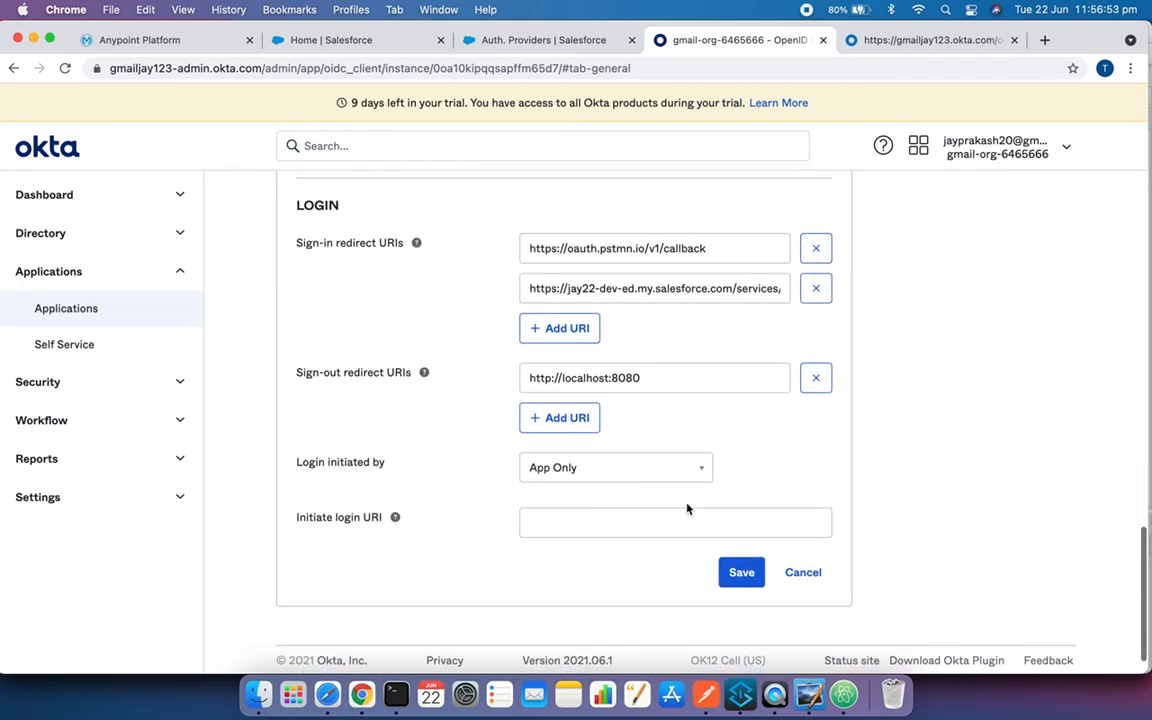
scroll(686, 507, "up", 2)
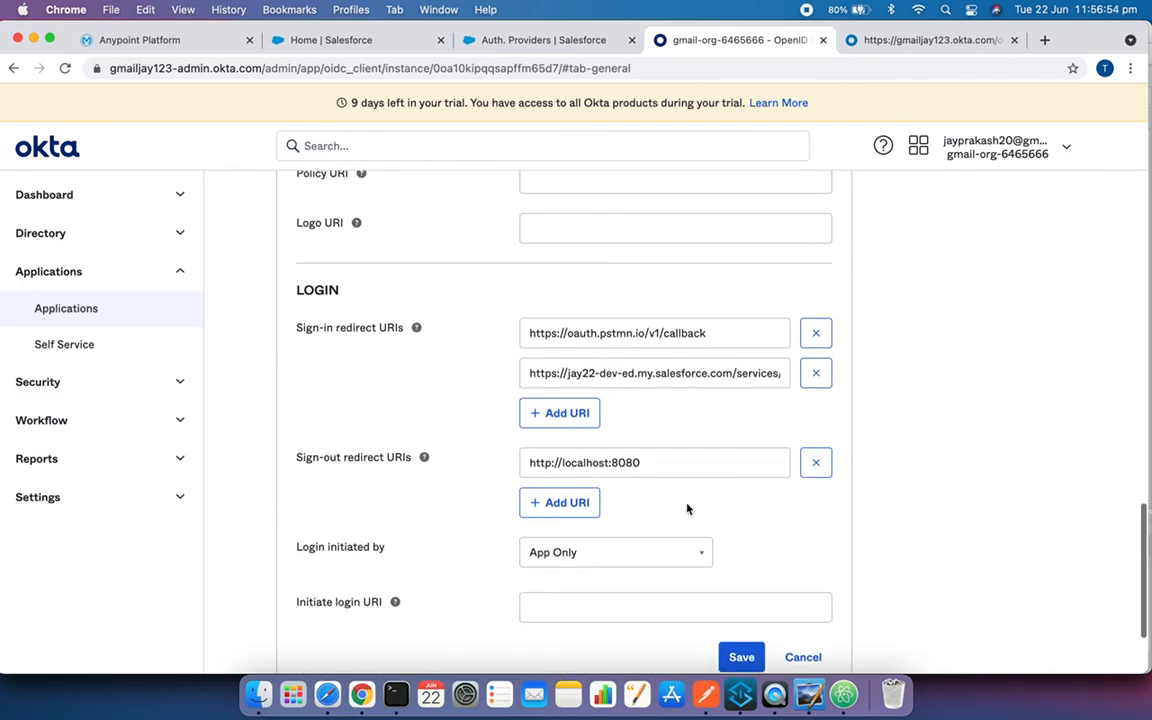
left_click(566, 418)
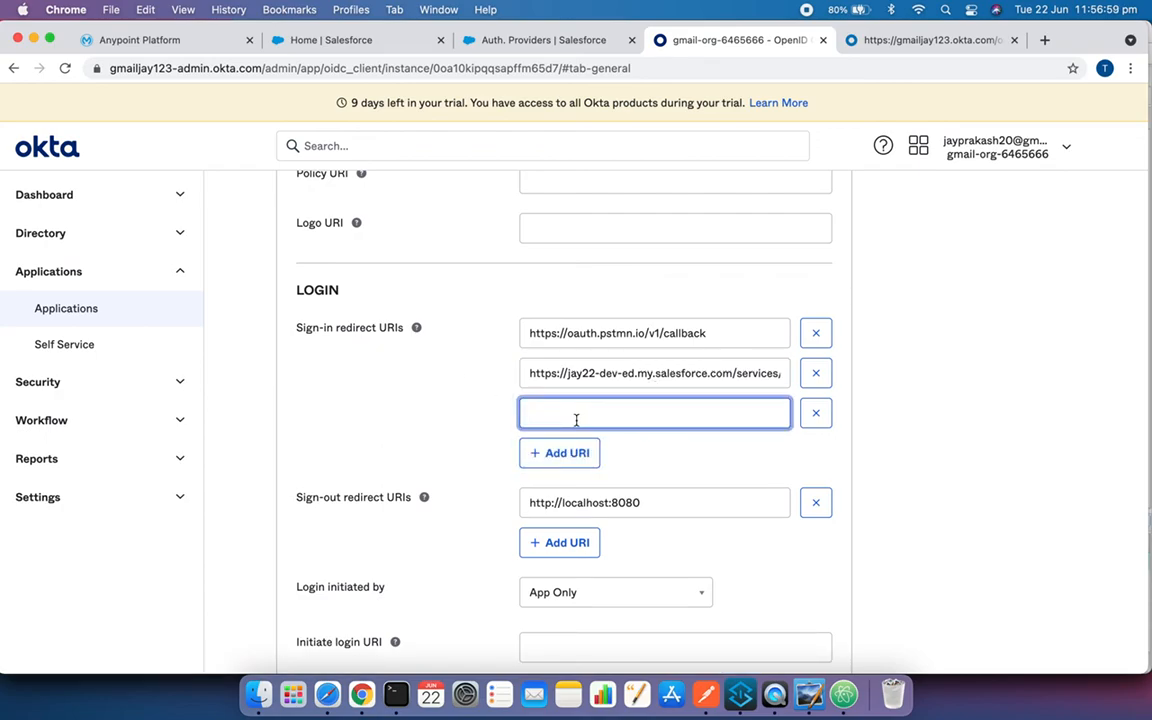
key("super+v")
left_click(752, 459)
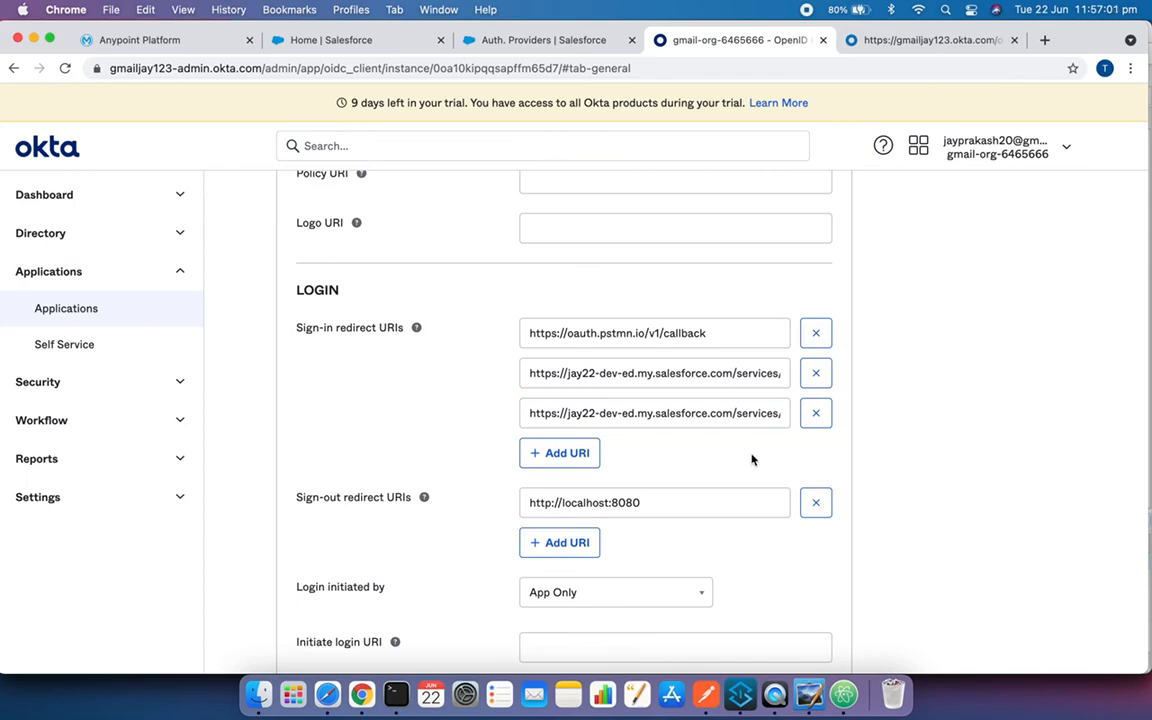
scroll(743, 514, "down", 3)
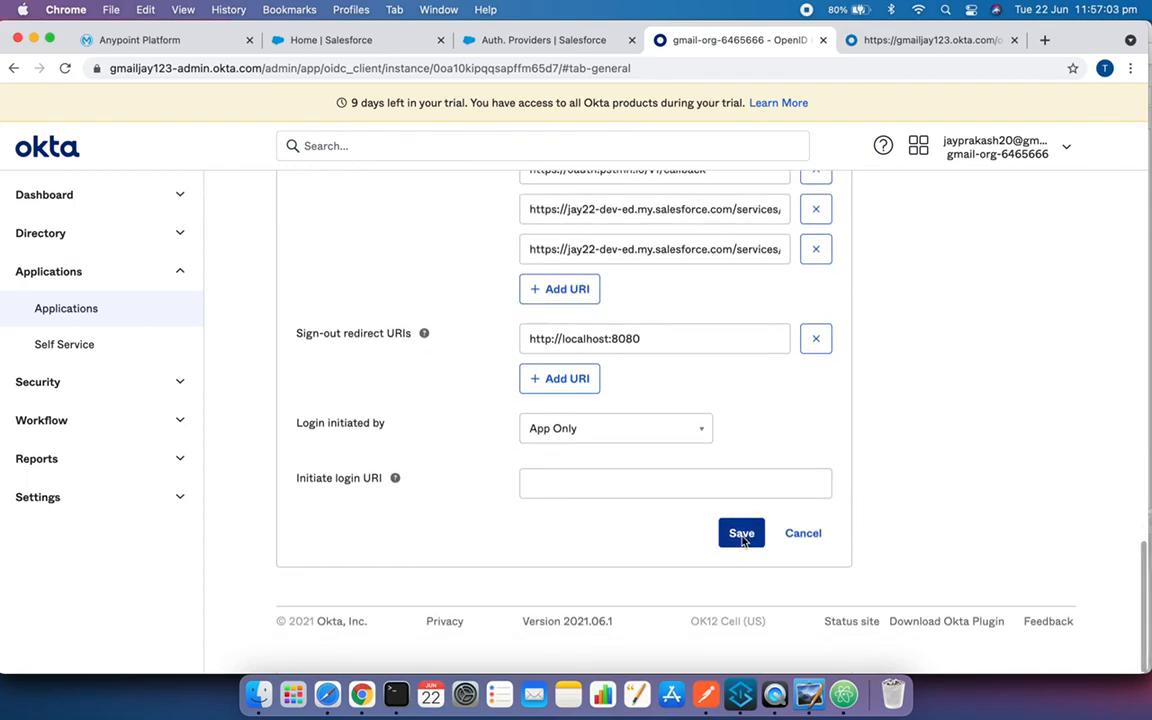
left_click(741, 534)
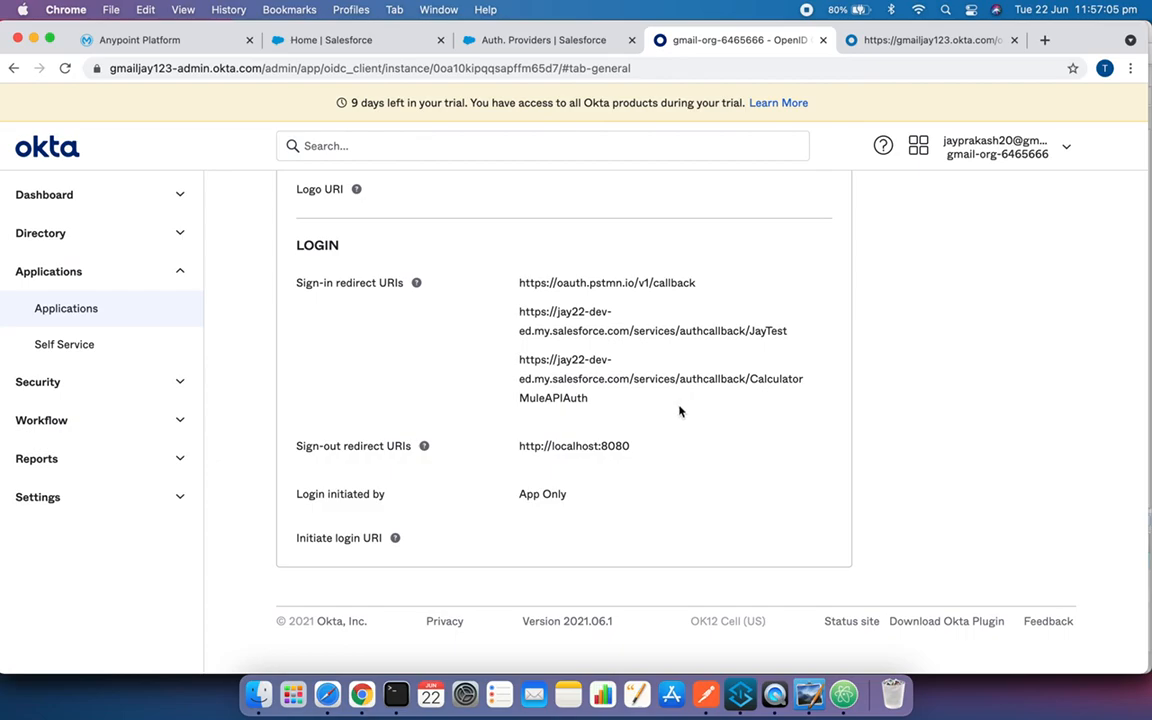
scroll(679, 410, "up", 5)
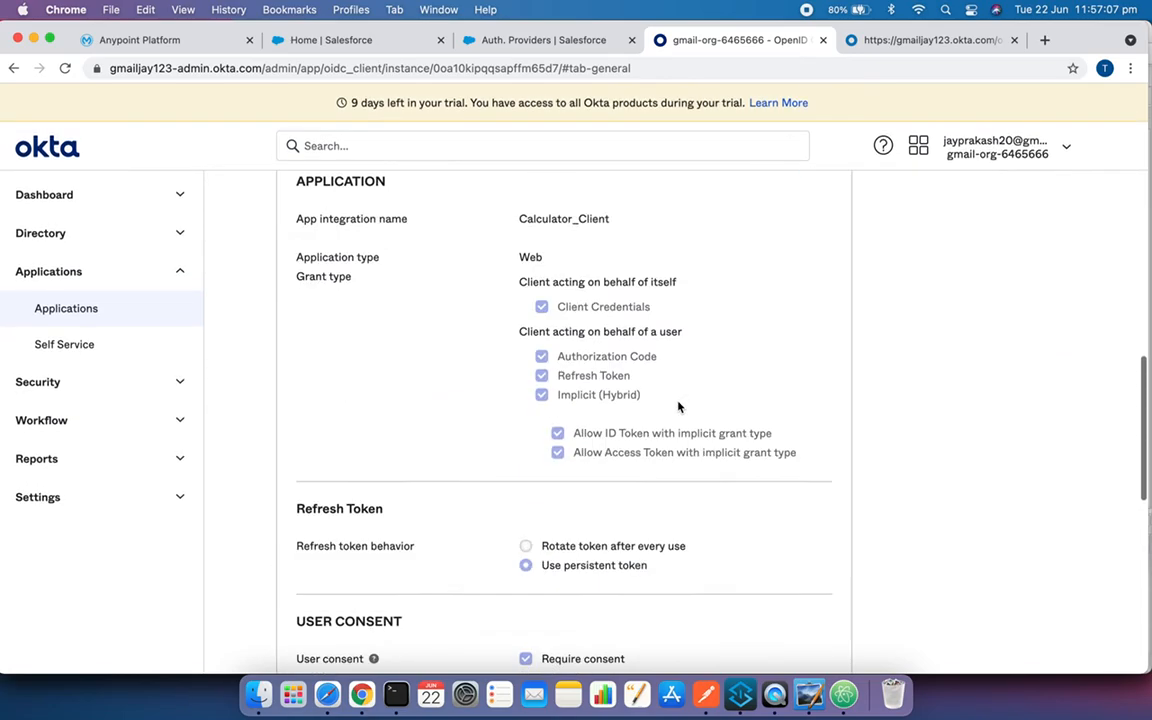
scroll(679, 407, "down", 5)
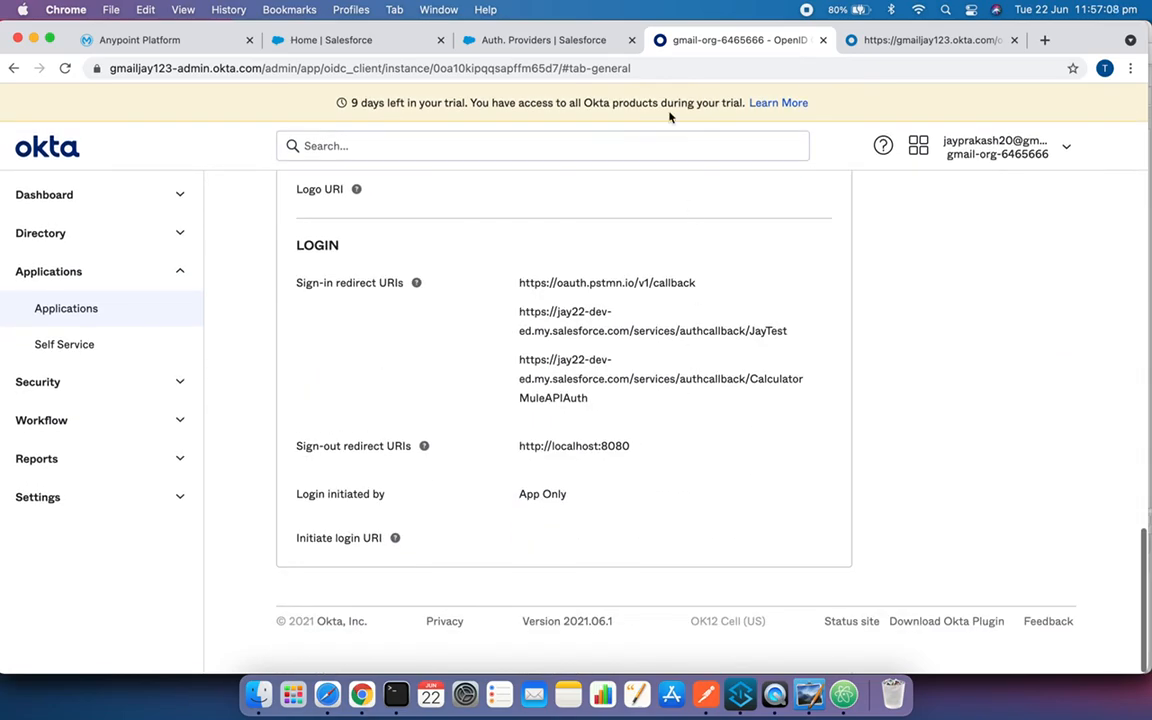
left_click(369, 41)
- Search Quick Find for 'named' and open the Named Credentials page
left_click(567, 42)
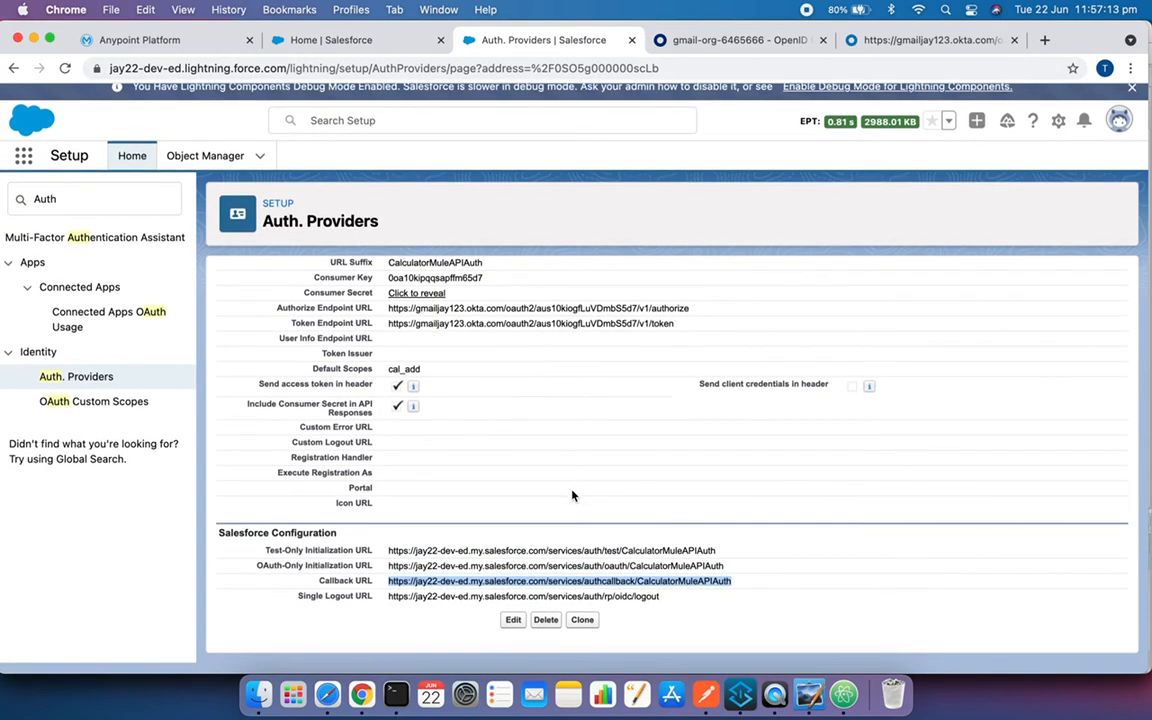
left_click(568, 478)
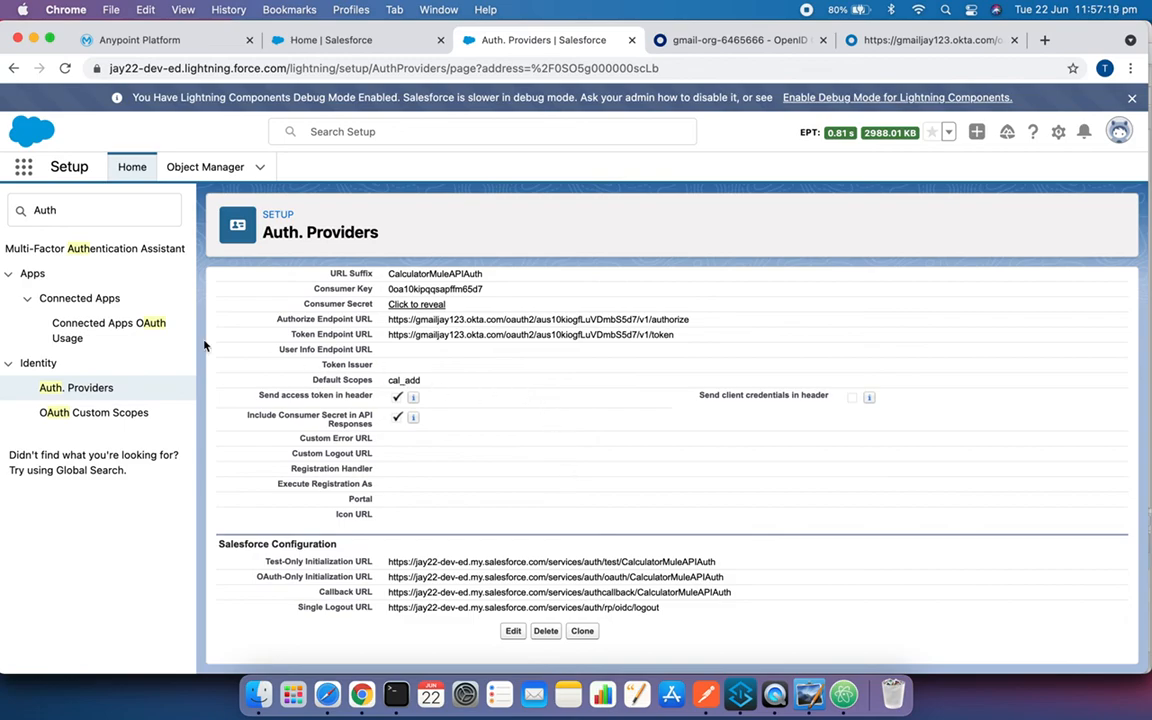
left_click(122, 207)
key("BackSpace")
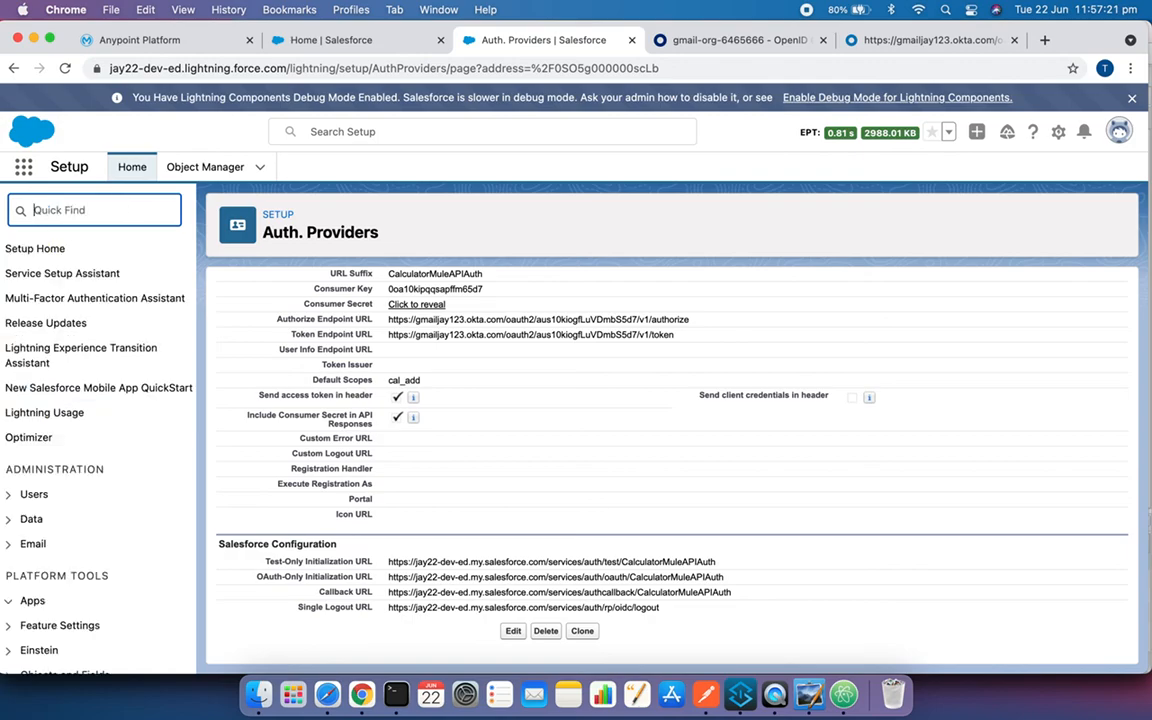
type("named")
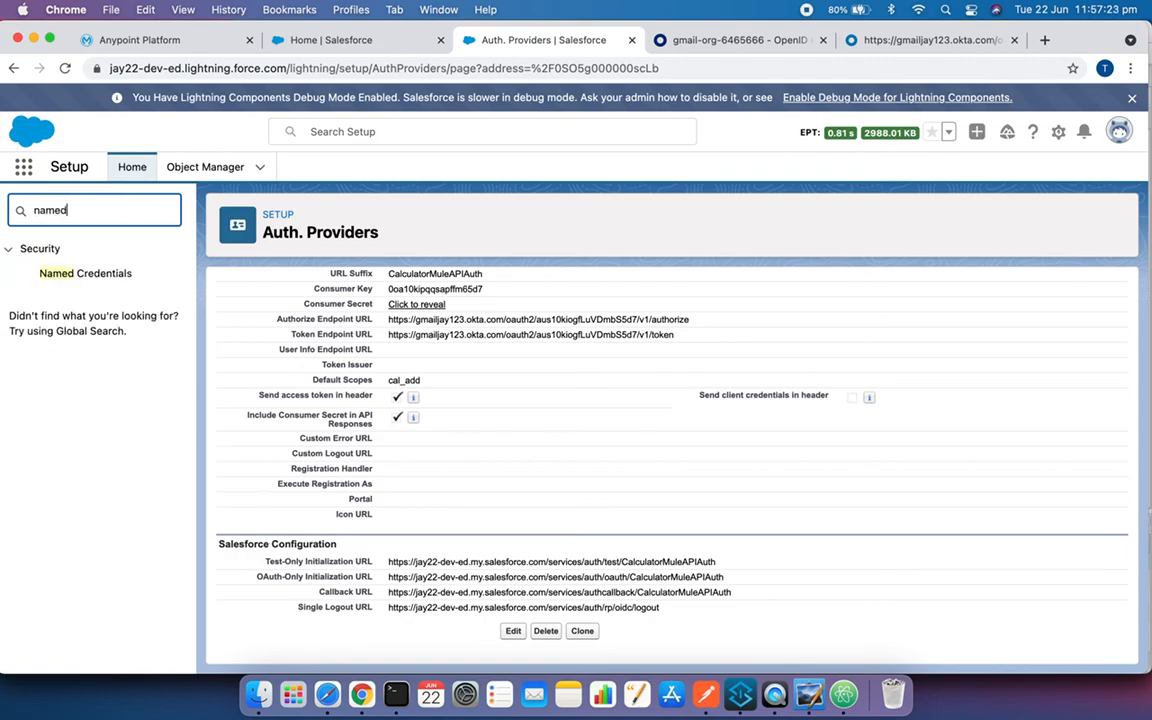
left_click(71, 275)
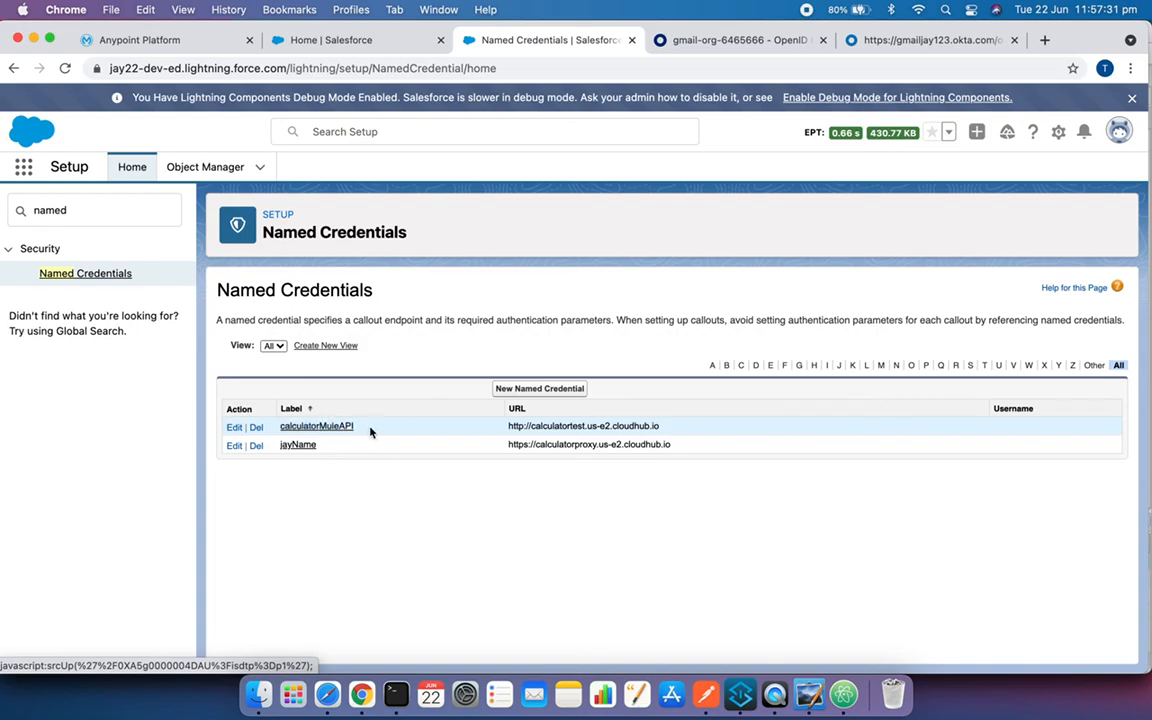
left_click(236, 429)
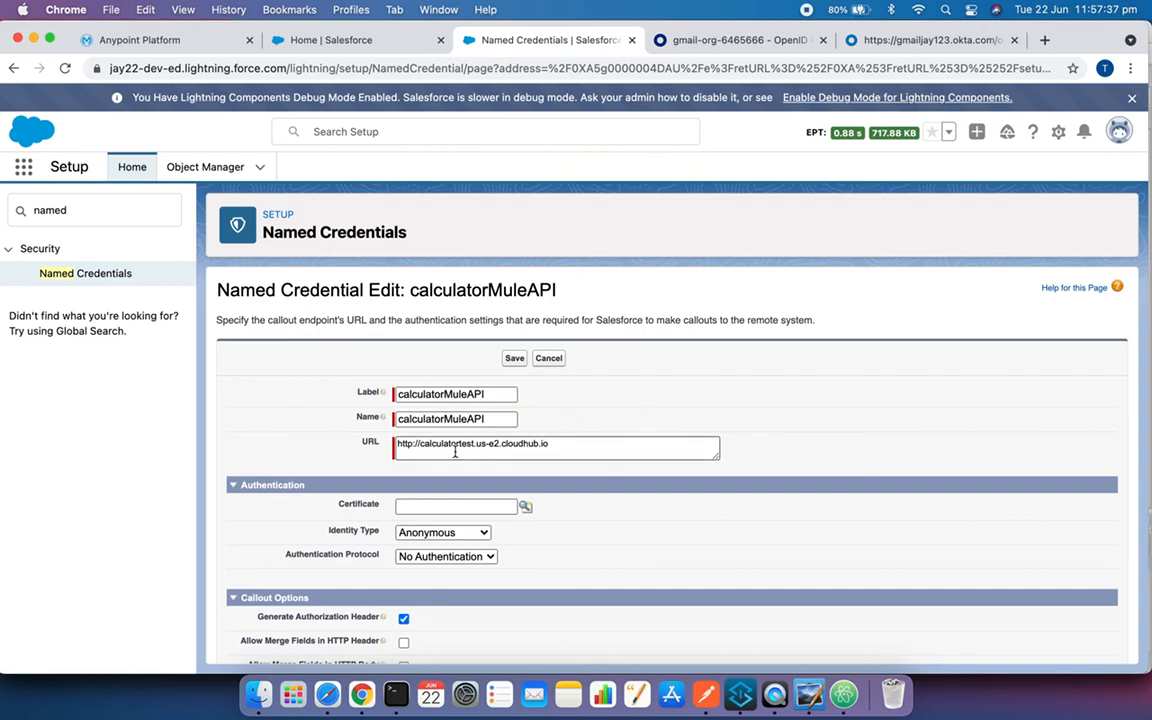
left_click(571, 447)
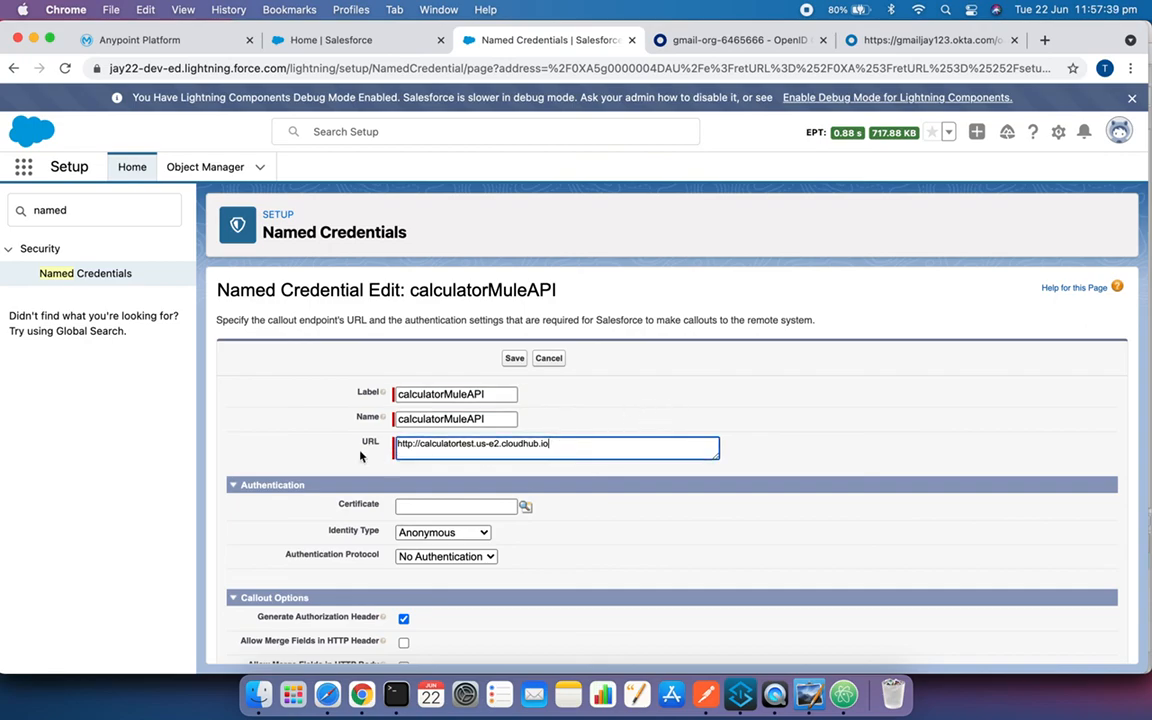
triple_click(562, 447)
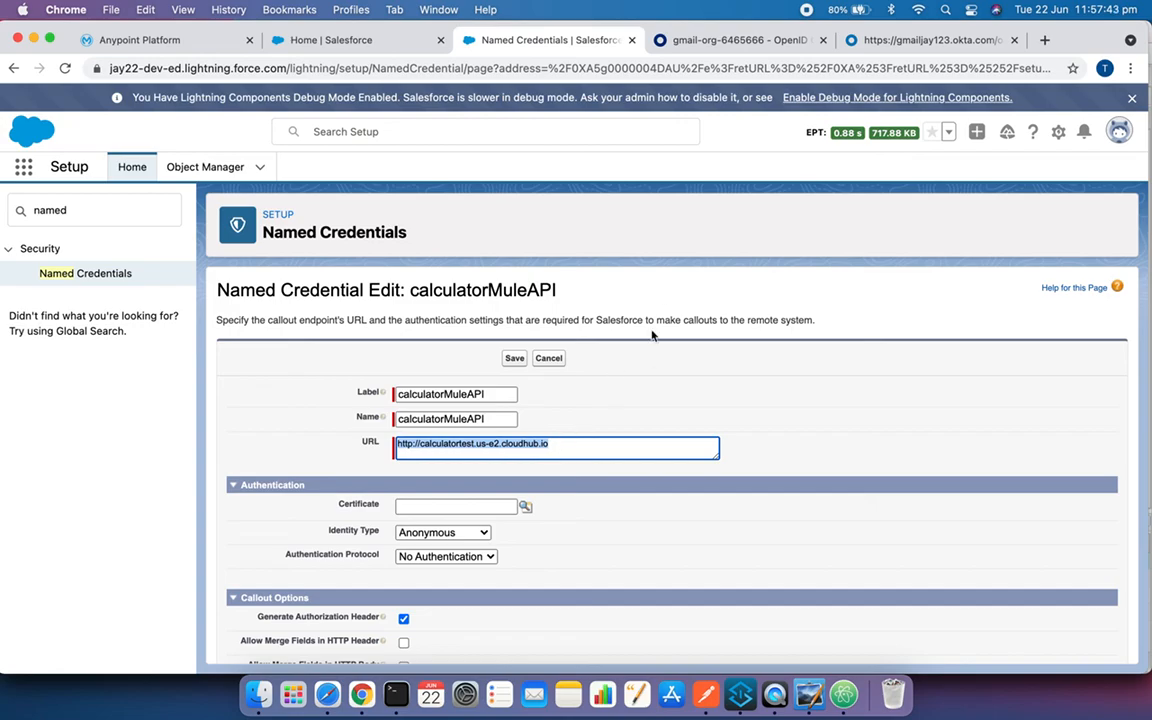
double_click(567, 447)
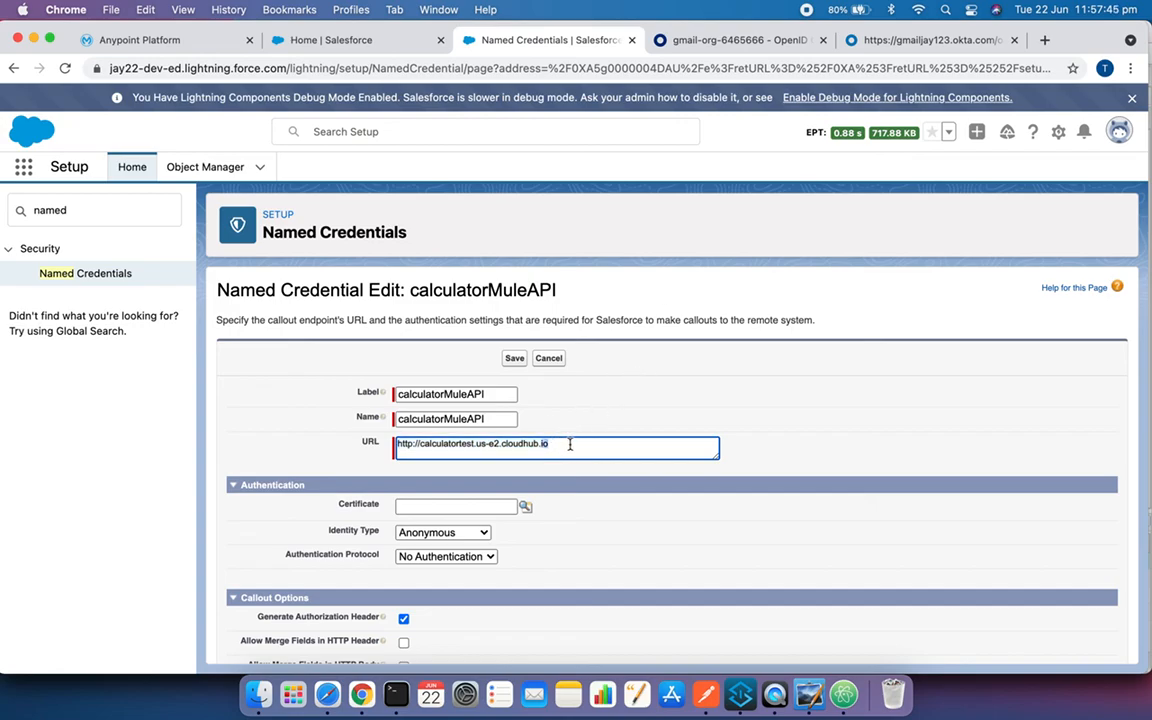
left_click(569, 446)
triple_click(569, 446)
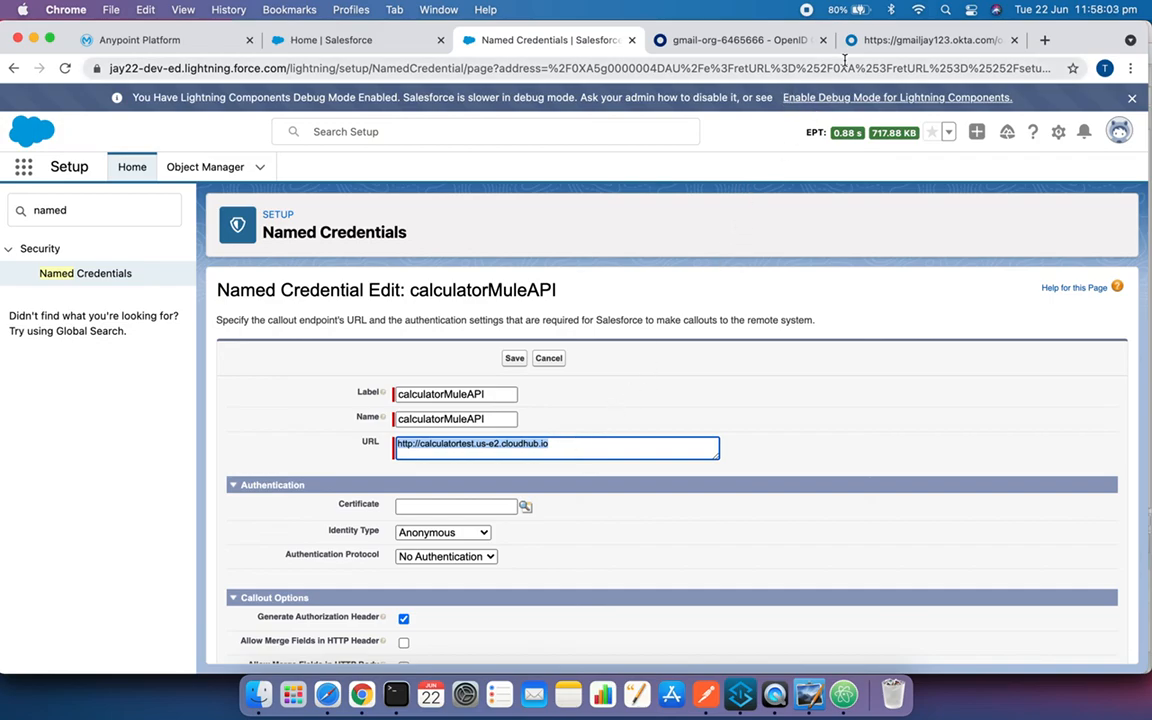
- Sign in to Anypoint Platform with the account username and password
left_click(116, 40)
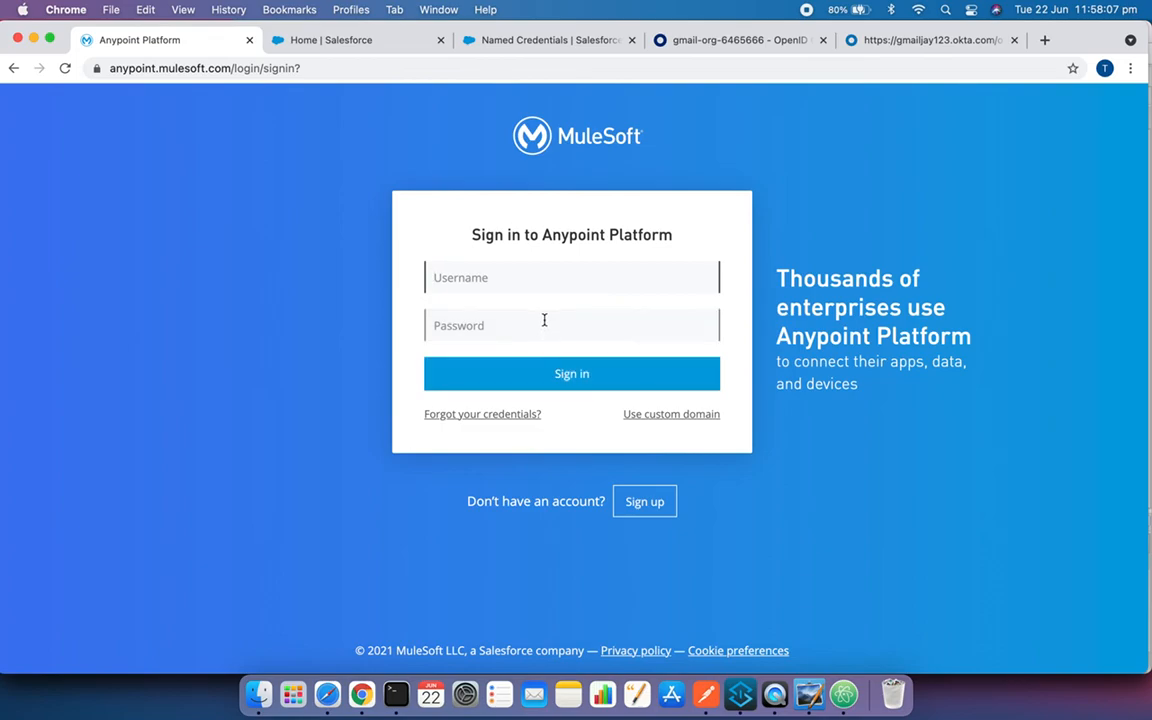
type("jayprakash200")
key("Tab")
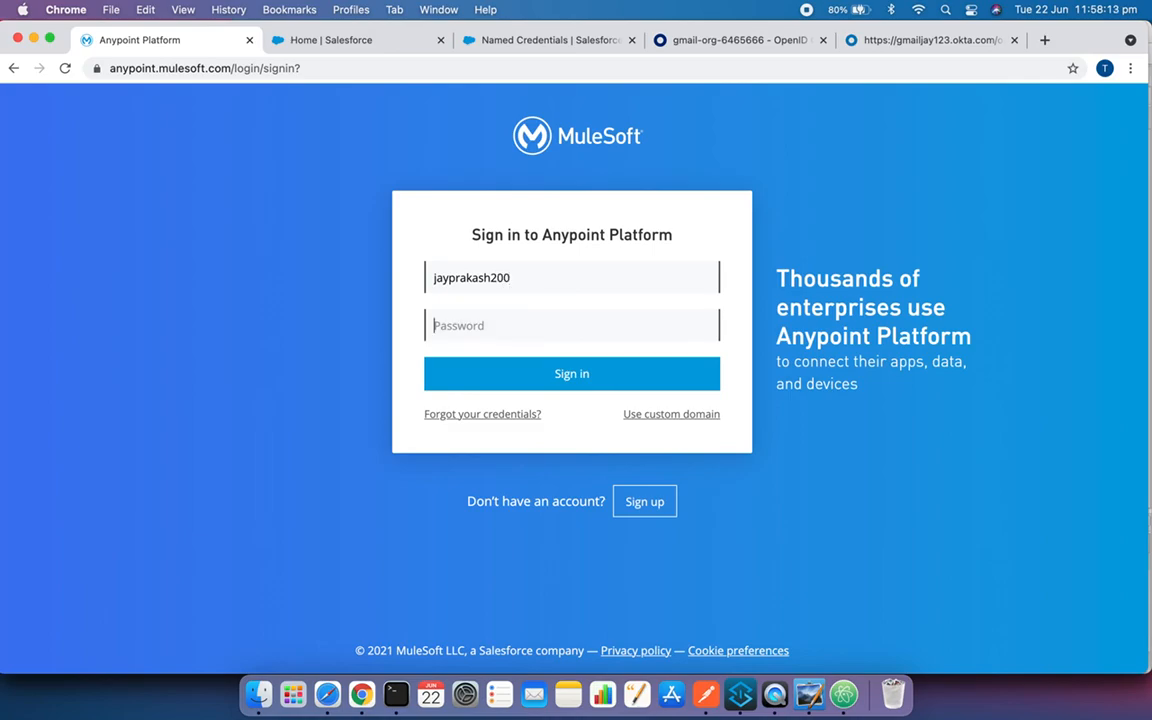
type("********")
key("Return")
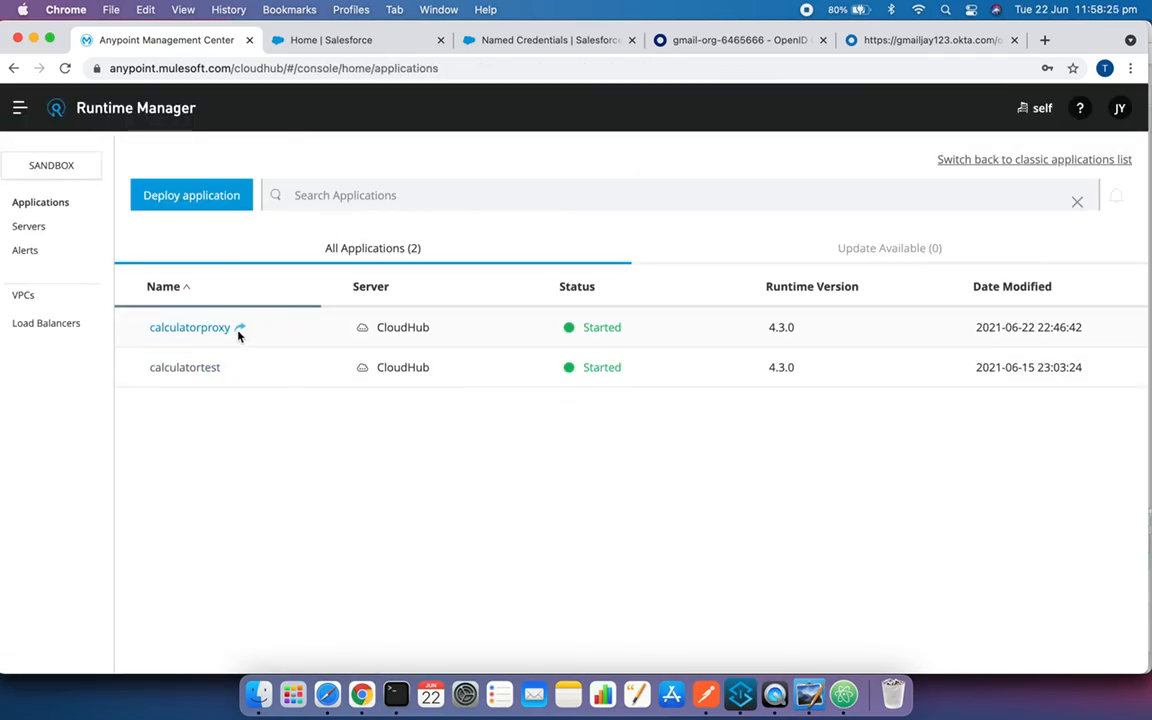
- Copy calculatorproxy's app URL calculatorproxy.us-e2.cloudhub.io and return to the Salesforce edit form
left_click(241, 332)
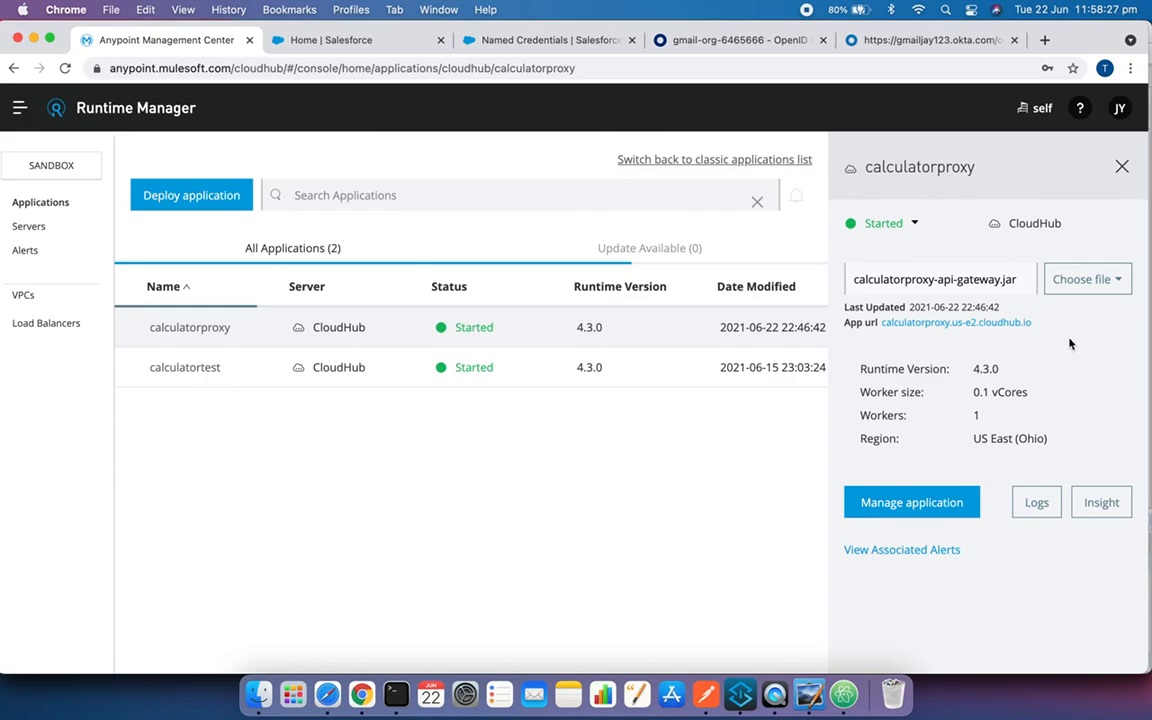
left_click_drag(1036, 324, 881, 326)
key("super+c")
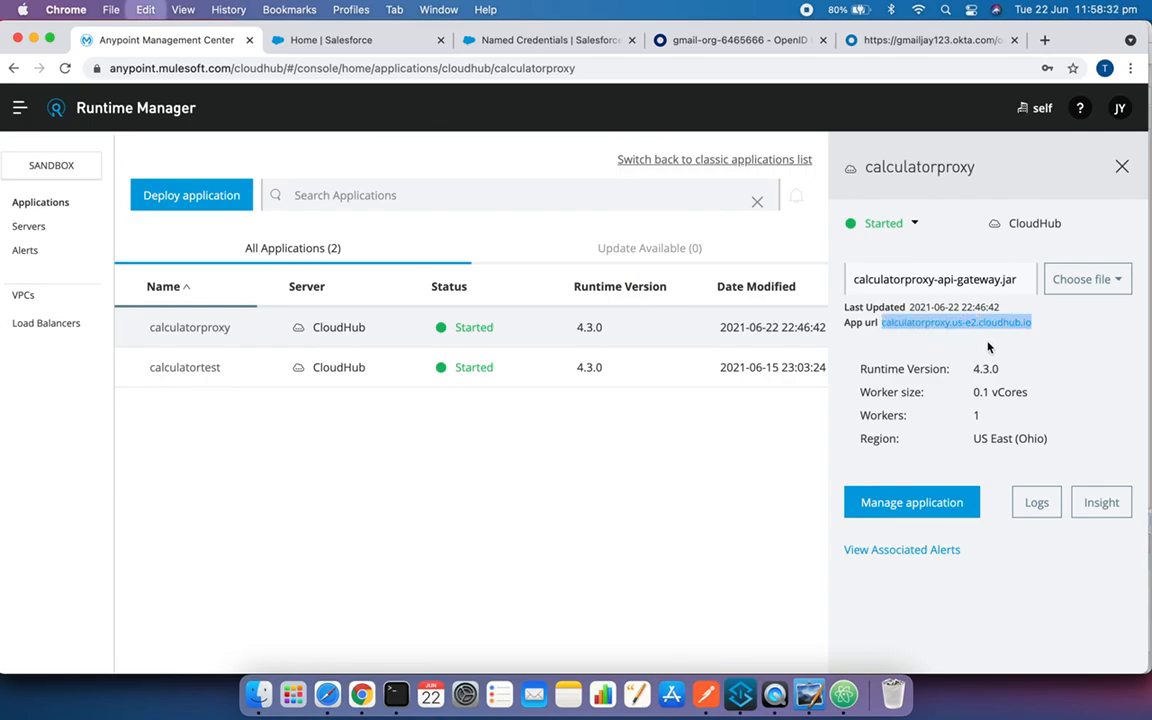
left_click(545, 40)
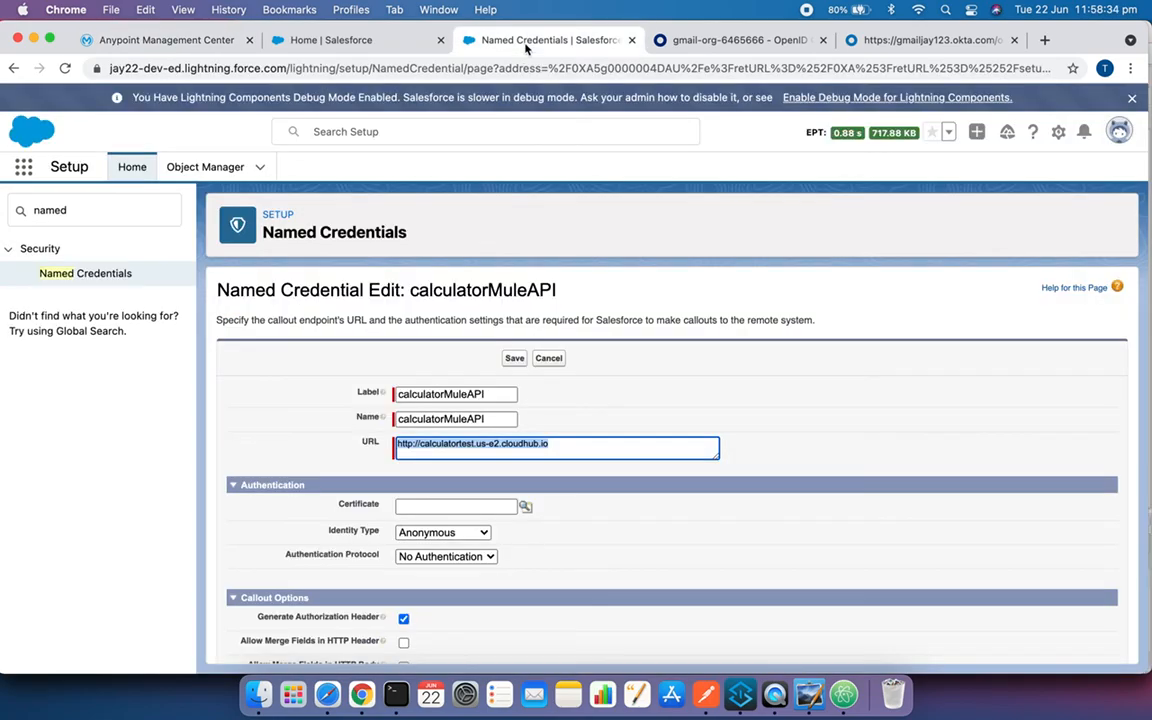
- Erase the old calculatortest address from the credential URL so only 'http' remains
left_click(560, 446)
type("a")
key("BackSpace")
key("BackSpace")
key("BackSpace")
key("BackSpace")
key("BackSpace")
key("BackSpace")
key("BackSpace")
key("BackSpace")
key("BackSpace")
key("BackSpace")
key("BackSpace")
key("BackSpace")
key("BackSpace")
key("BackSpace")
key("BackSpace")
key("BackSpace")
key("BackSpace")
key("BackSpace")
key("BackSpace")
key("BackSpace")
key("BackSpace")
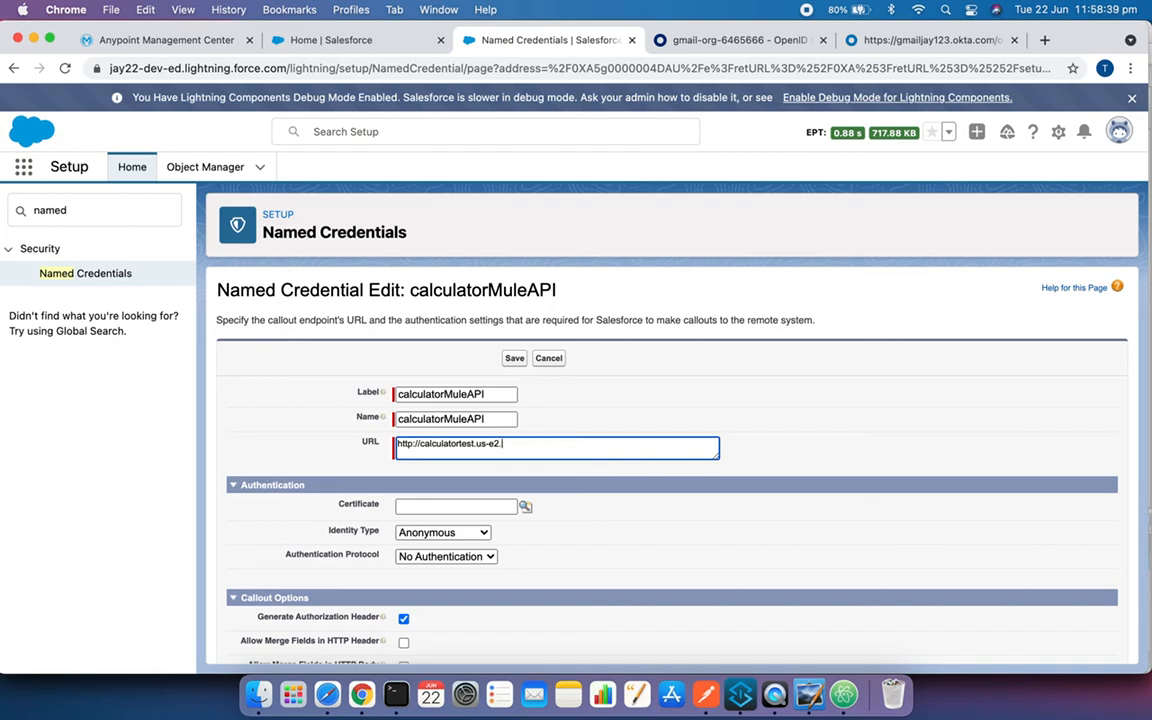
key("BackSpace")
key("BackSpace")
key("BackSpace")
key("BackSpace")
key("BackSpace")
key("BackSpace")
key("BackSpace")
key("BackSpace")
key("BackSpace")
key("BackSpace")
key("BackSpace")
key("BackSpace")
key("BackSpace")
key("BackSpace")
key("BackSpace")
key("BackSpace")
type("s://")
key("super+v")
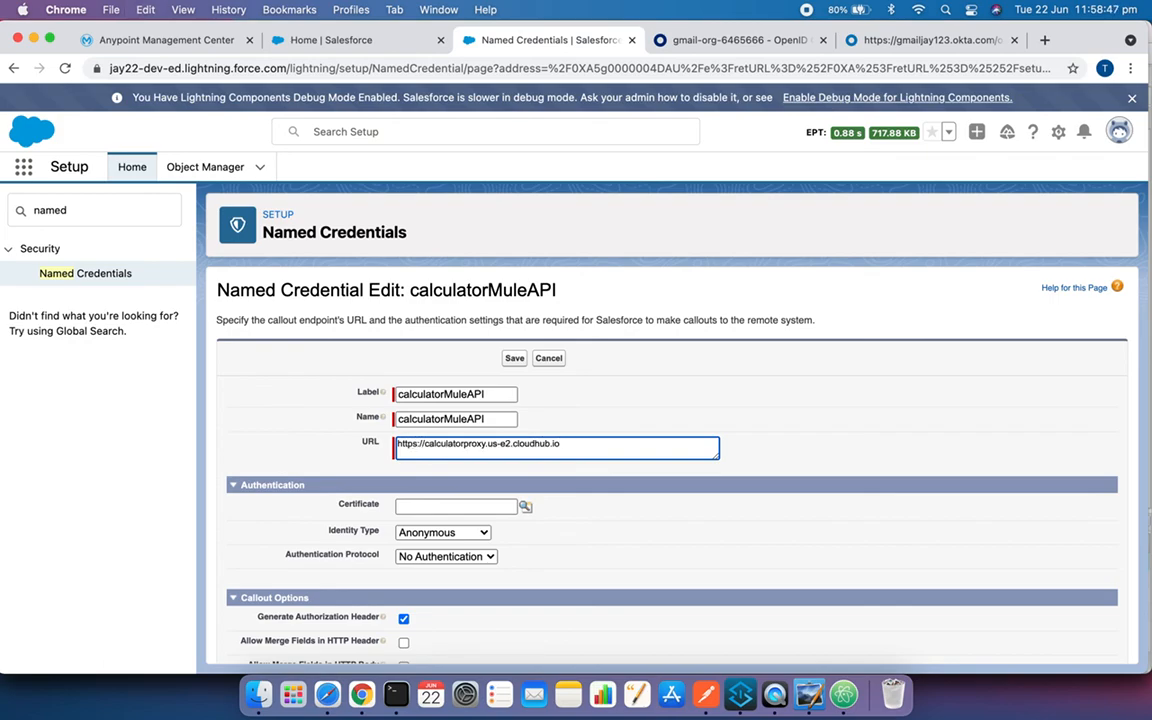
scroll(522, 485, "down", 3)
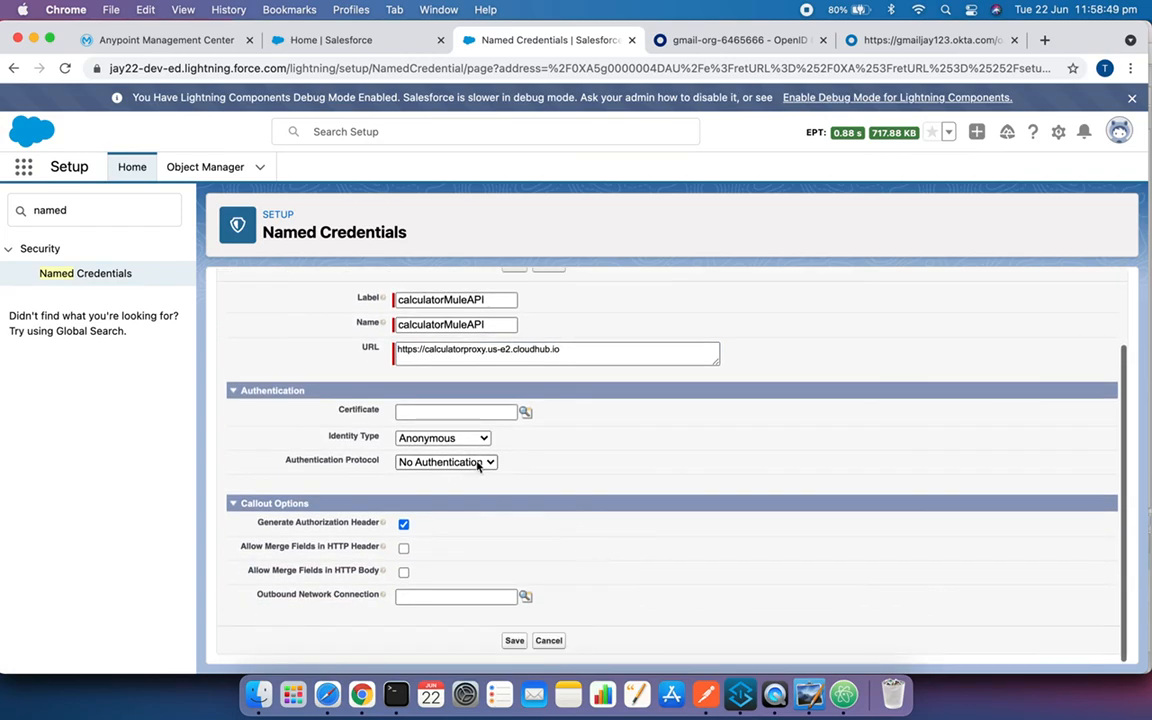
left_click(475, 438)
left_click(450, 473)
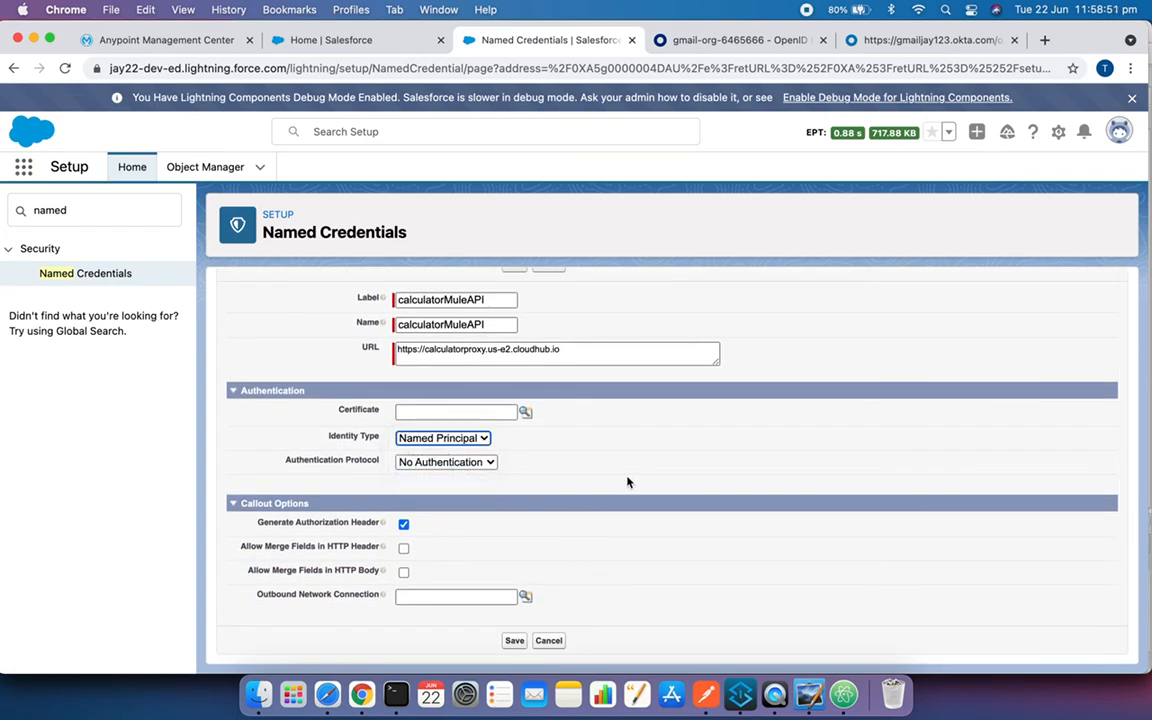
left_click(522, 465)
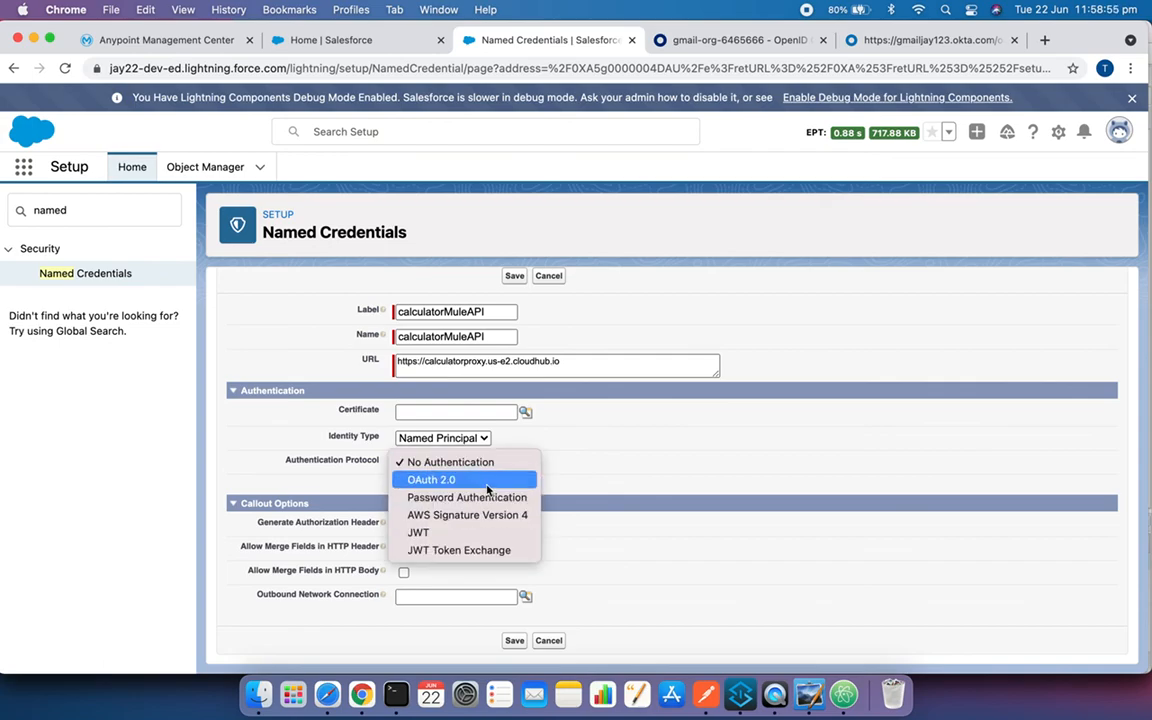
left_click(486, 486)
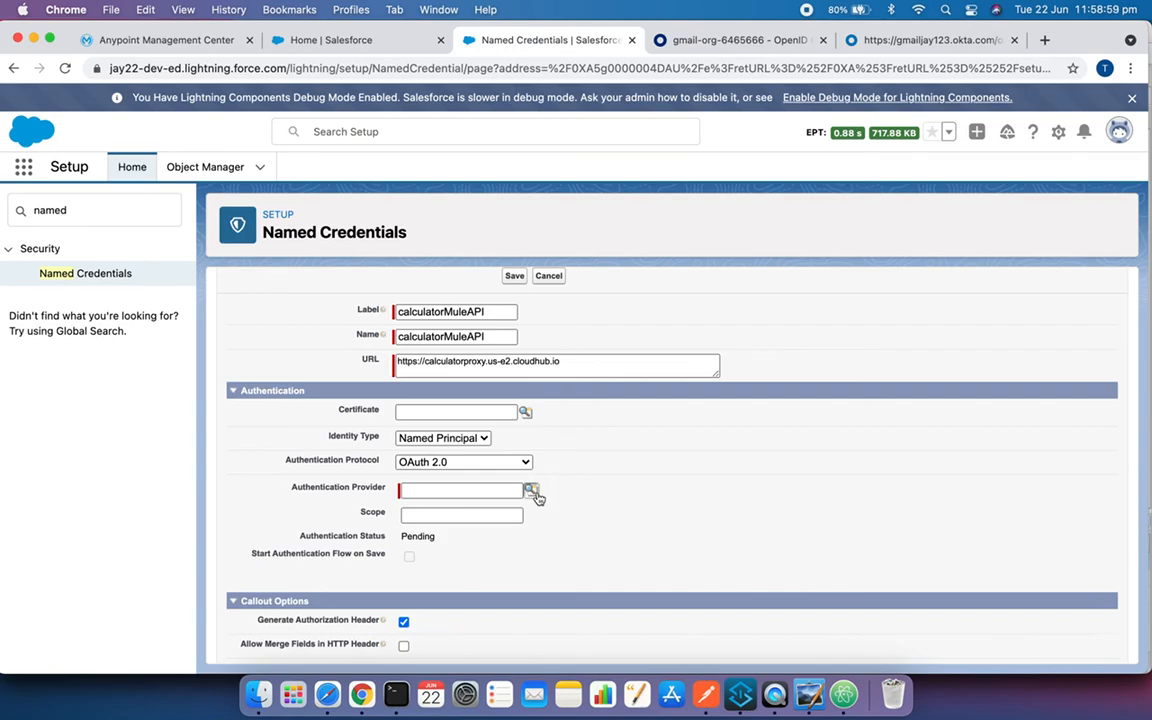
- Choose CalculatorMuleAPIAuth as authentication provider and fill the scope with cal_add offline_access
left_click(532, 492)
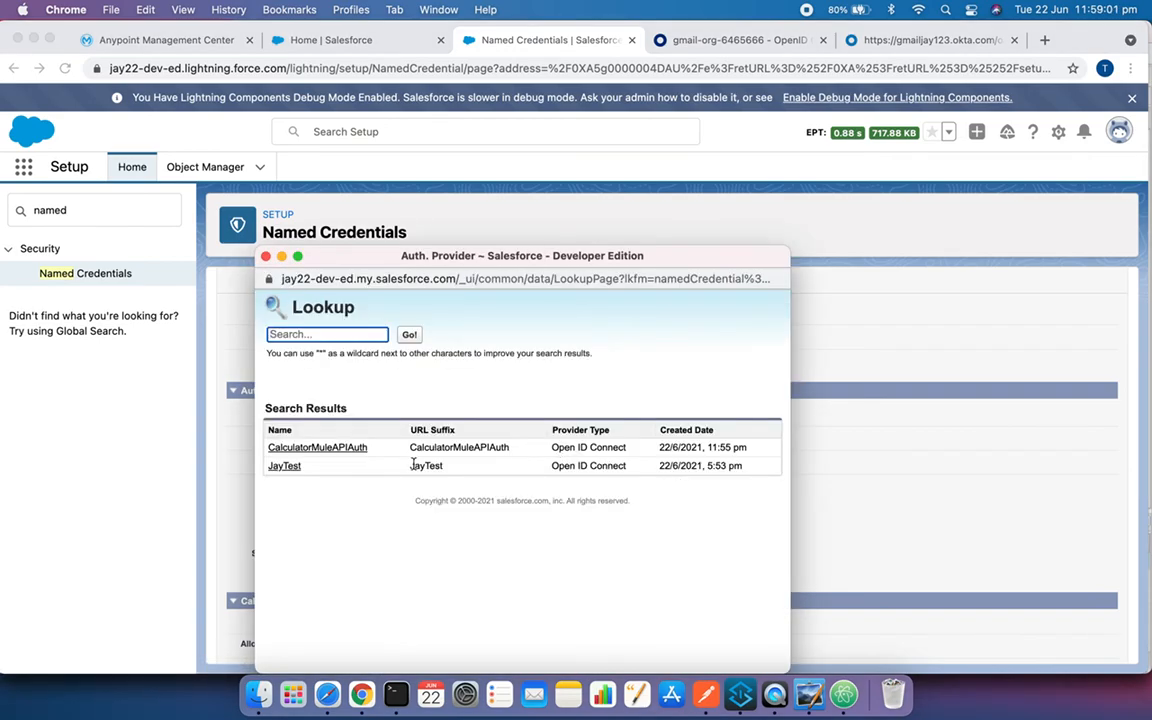
left_click(361, 450)
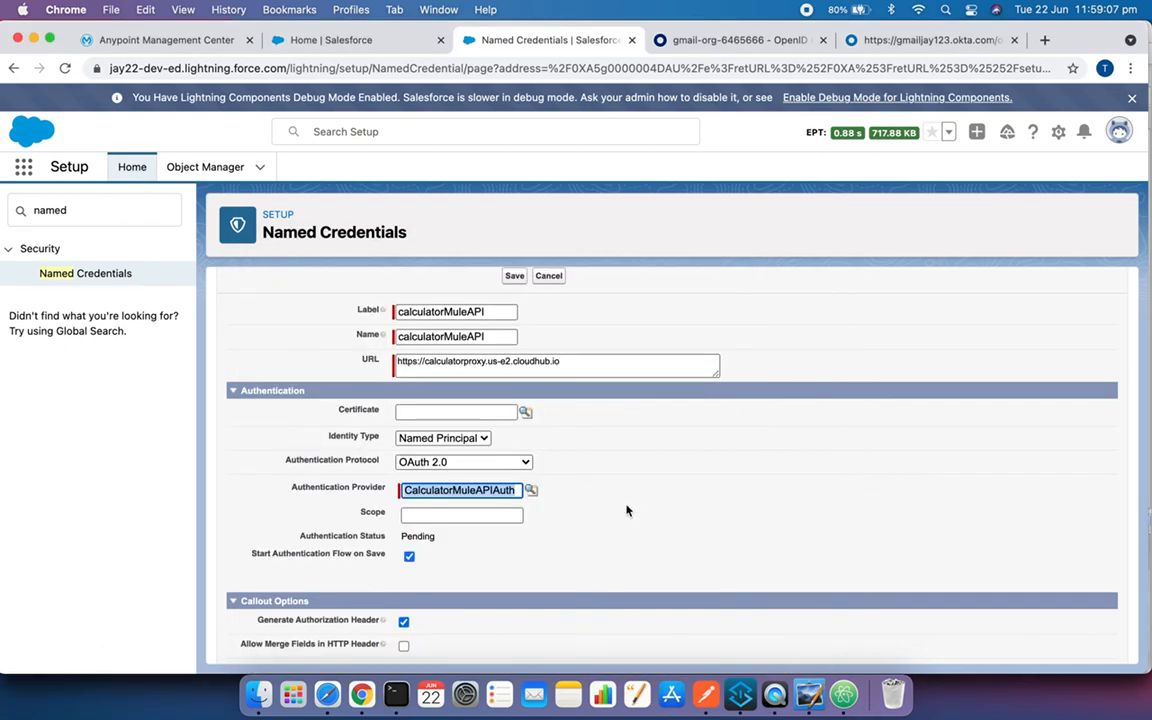
left_click(463, 516)
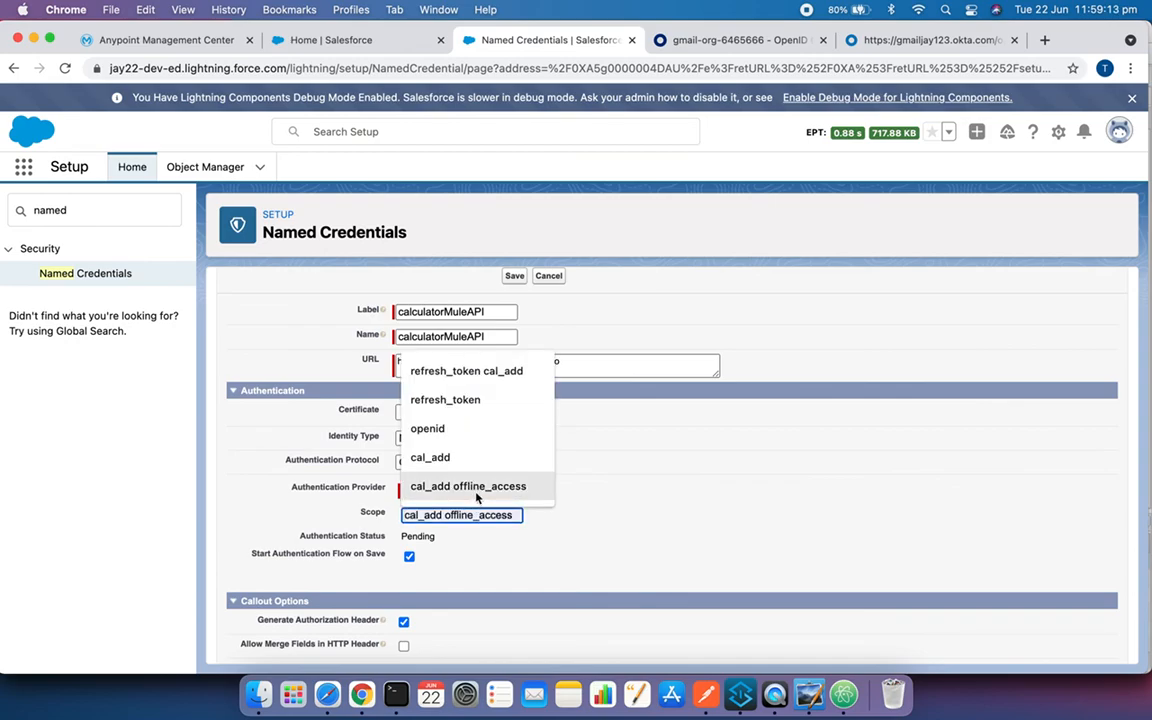
left_click(477, 489)
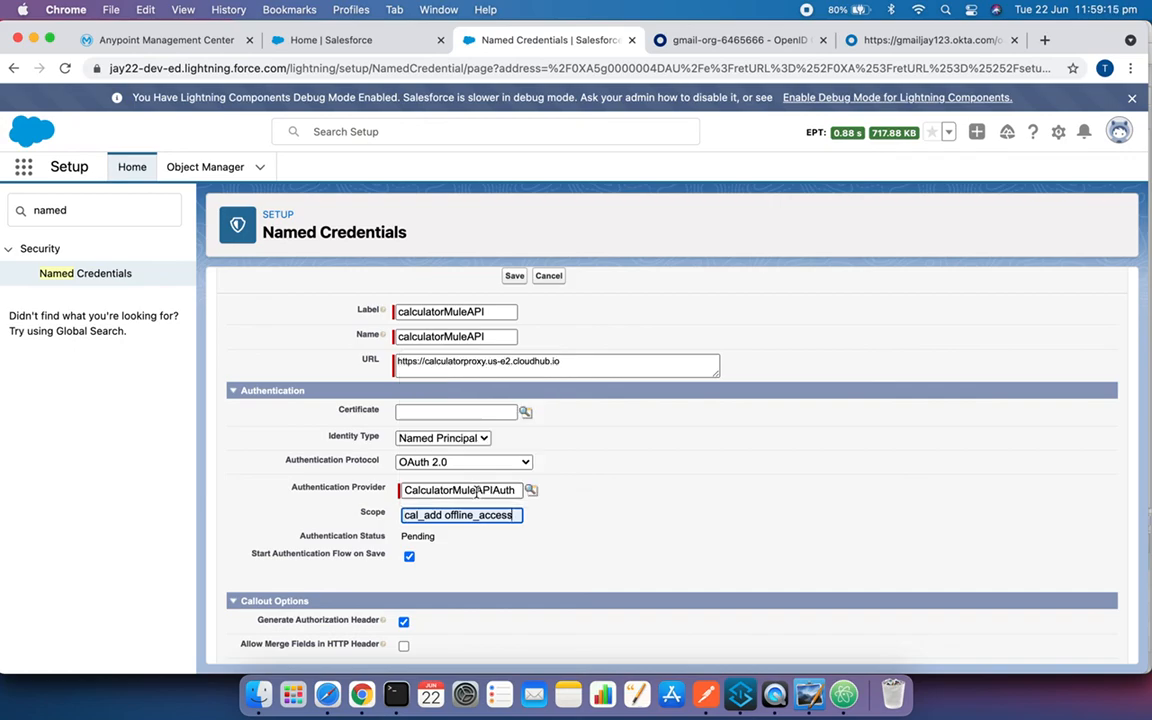
- Review the cal_add and offline_access values in the Scope field
double_click(418, 515)
left_click(490, 517)
left_click_drag(519, 516, 445, 515)
left_click(592, 531)
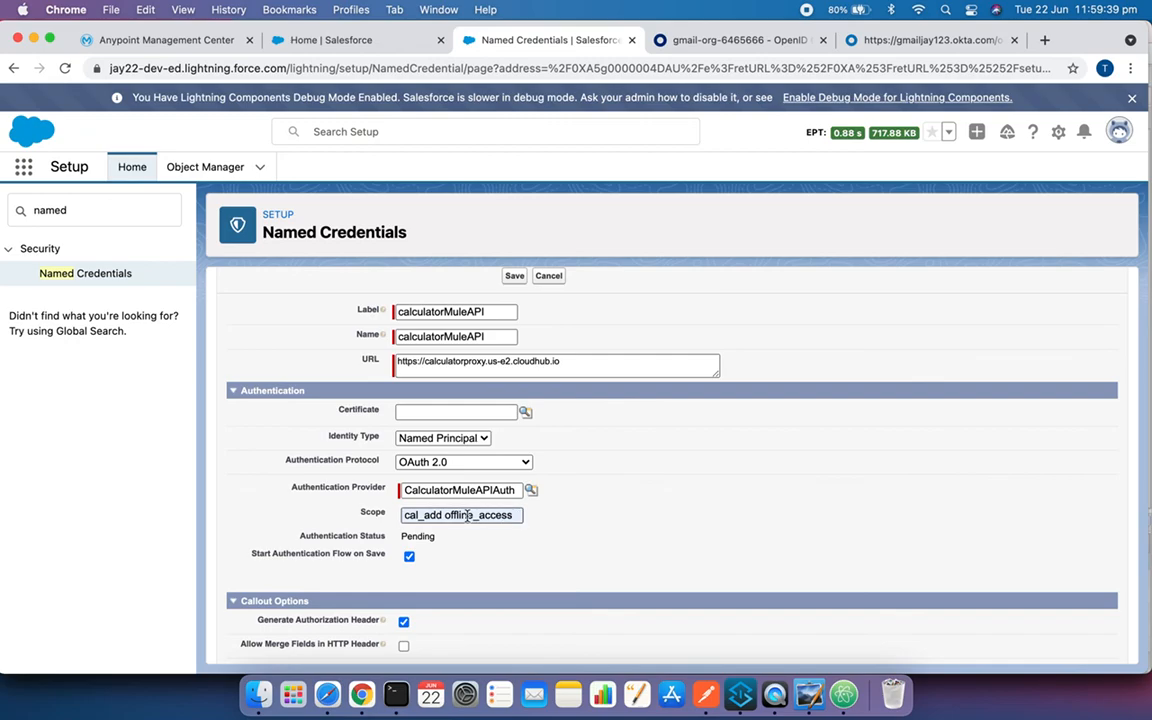
left_click_drag(445, 516, 532, 521)
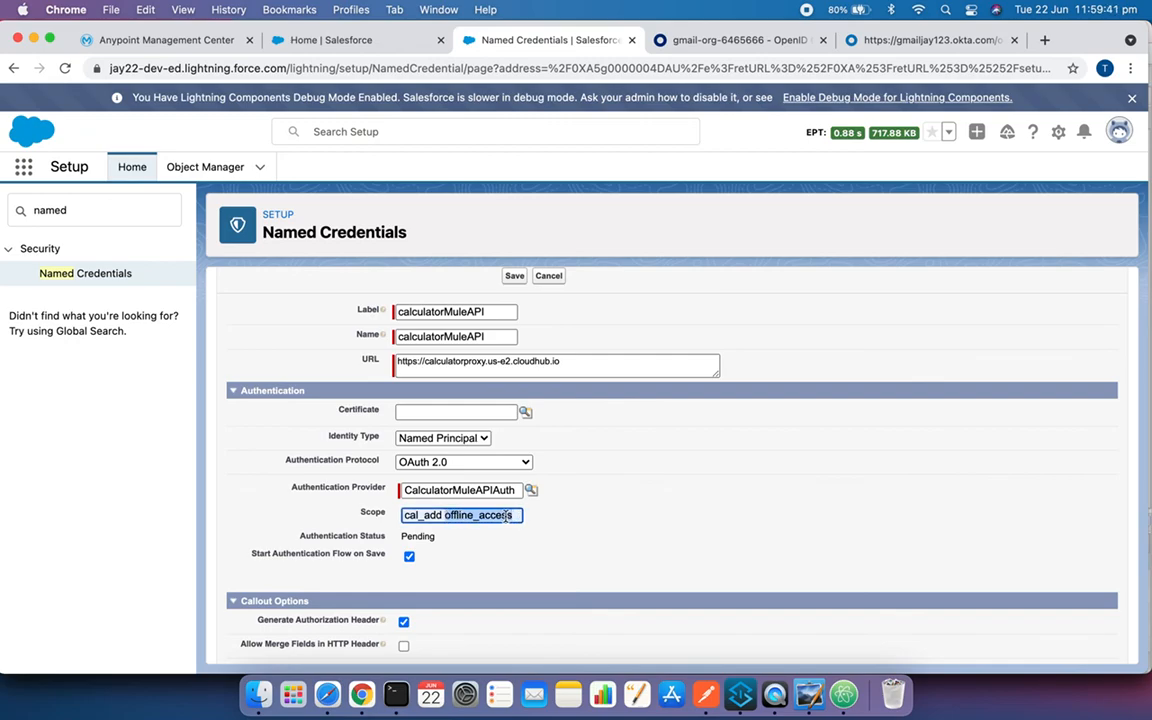
left_click(506, 516)
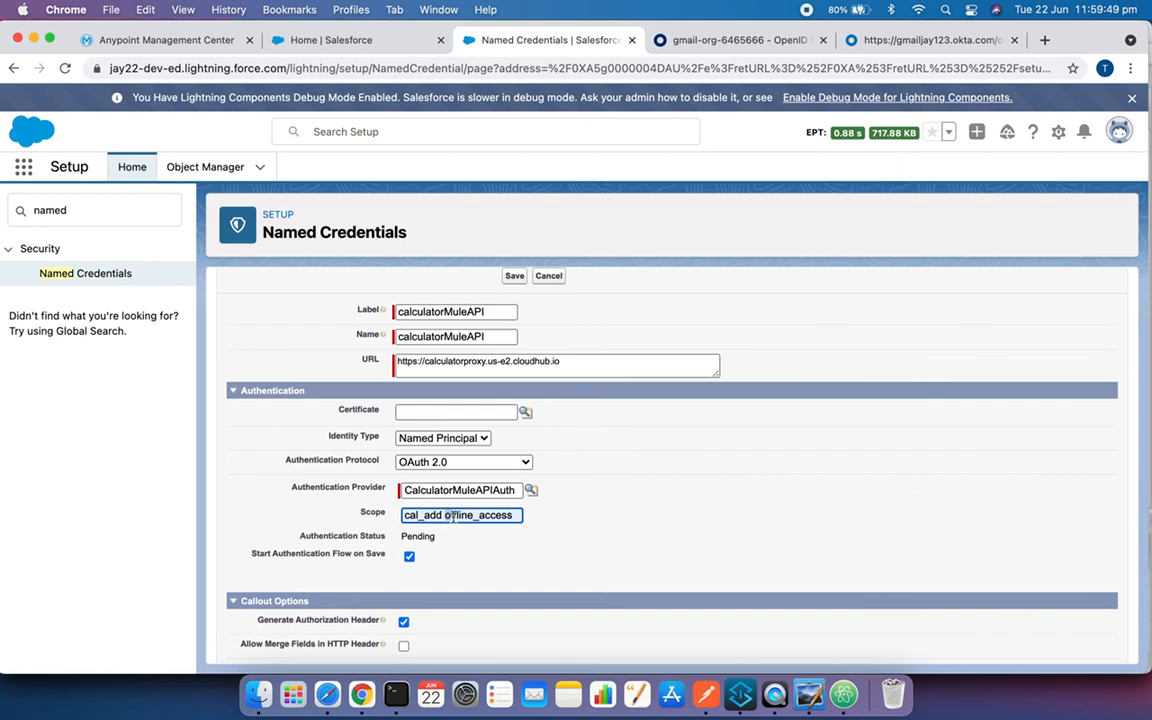
double_click(505, 516)
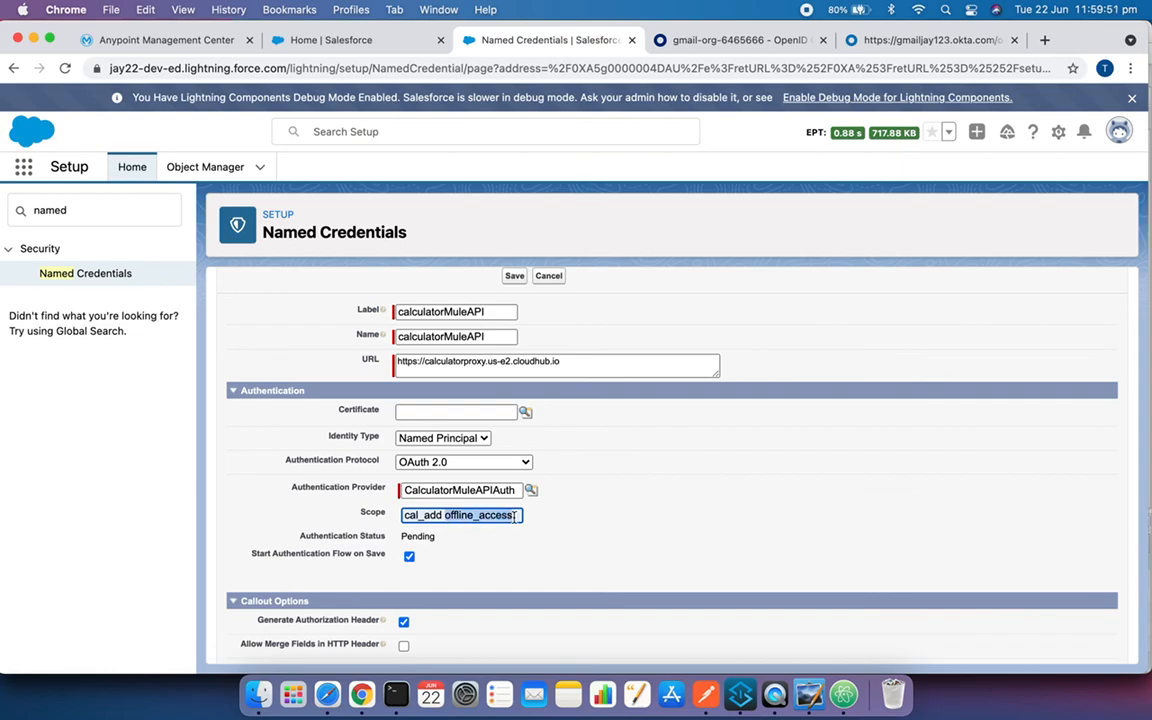
left_click(585, 537)
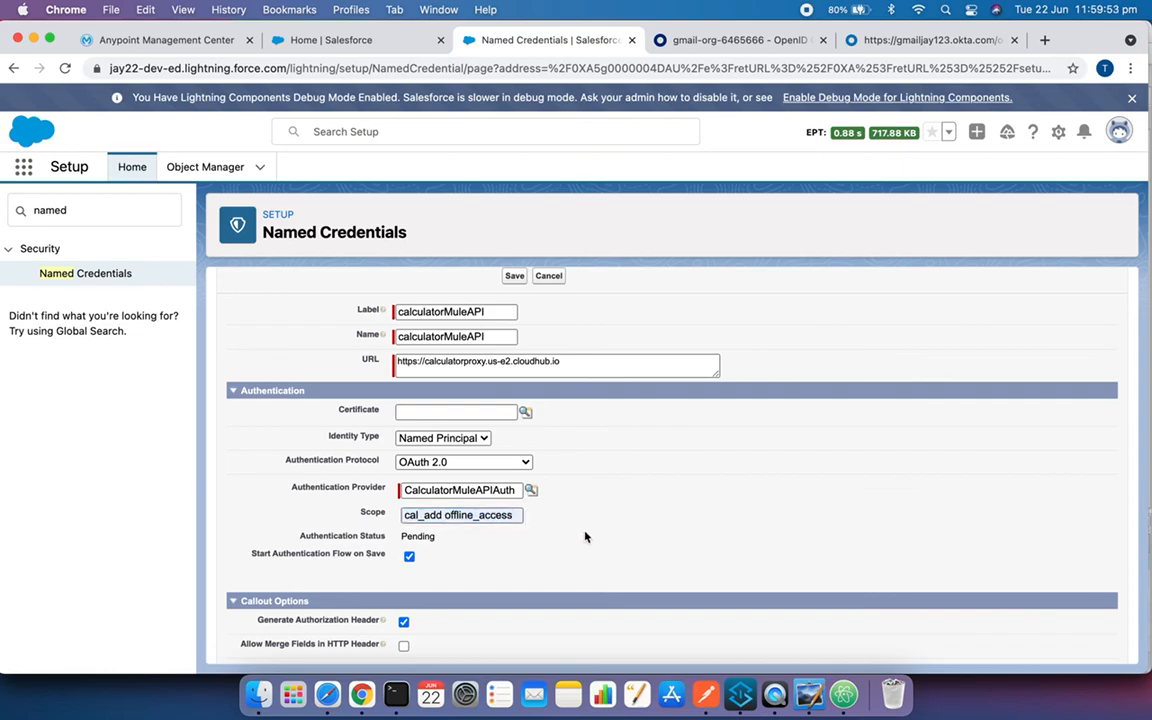
- Save the calculatorMuleAPI named credential
scroll(611, 550, "down", 2)
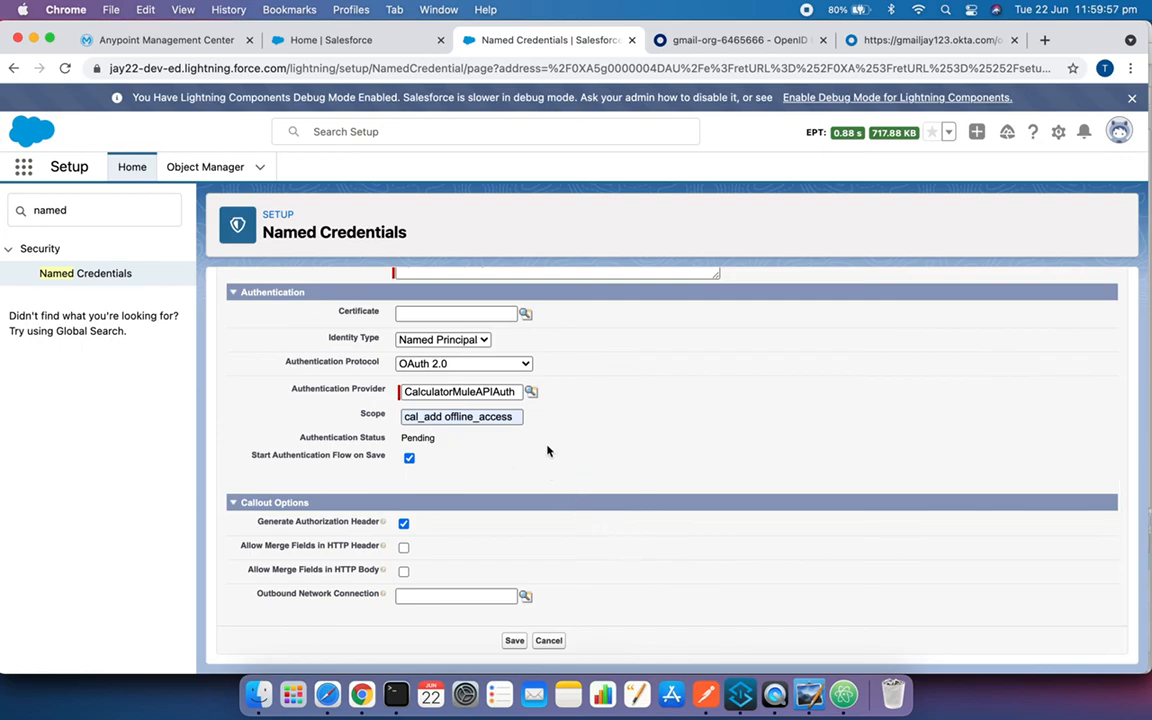
scroll(611, 457, "up", 4)
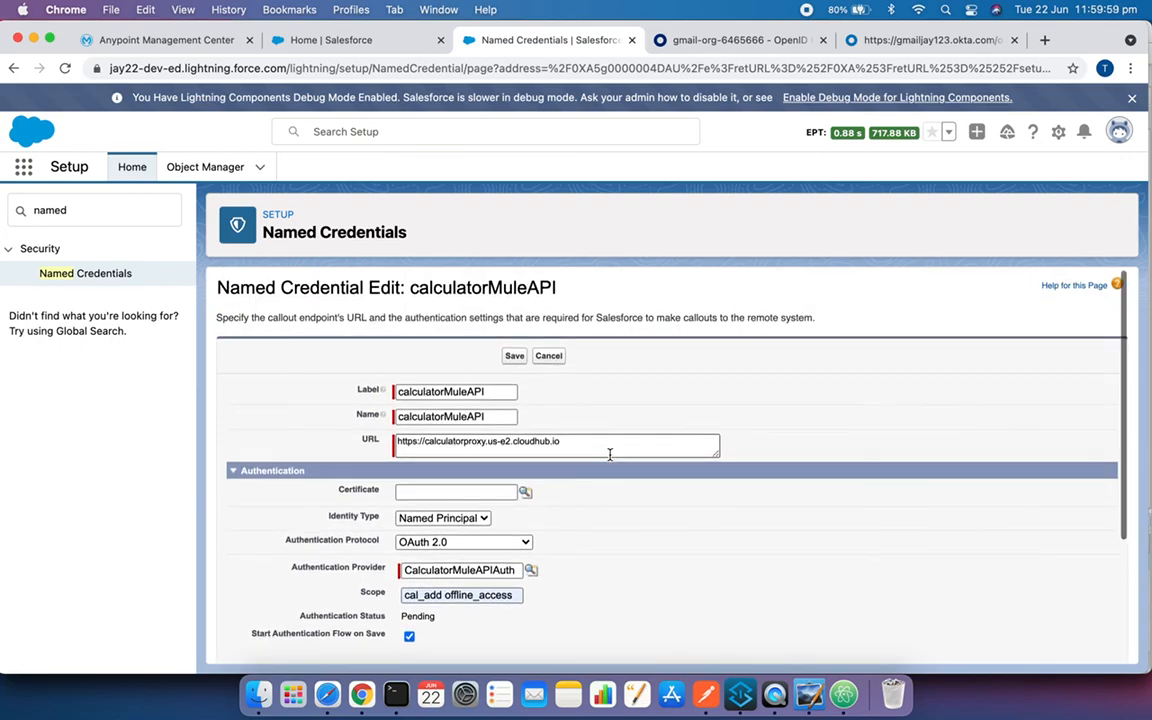
scroll(610, 454, "down", 4)
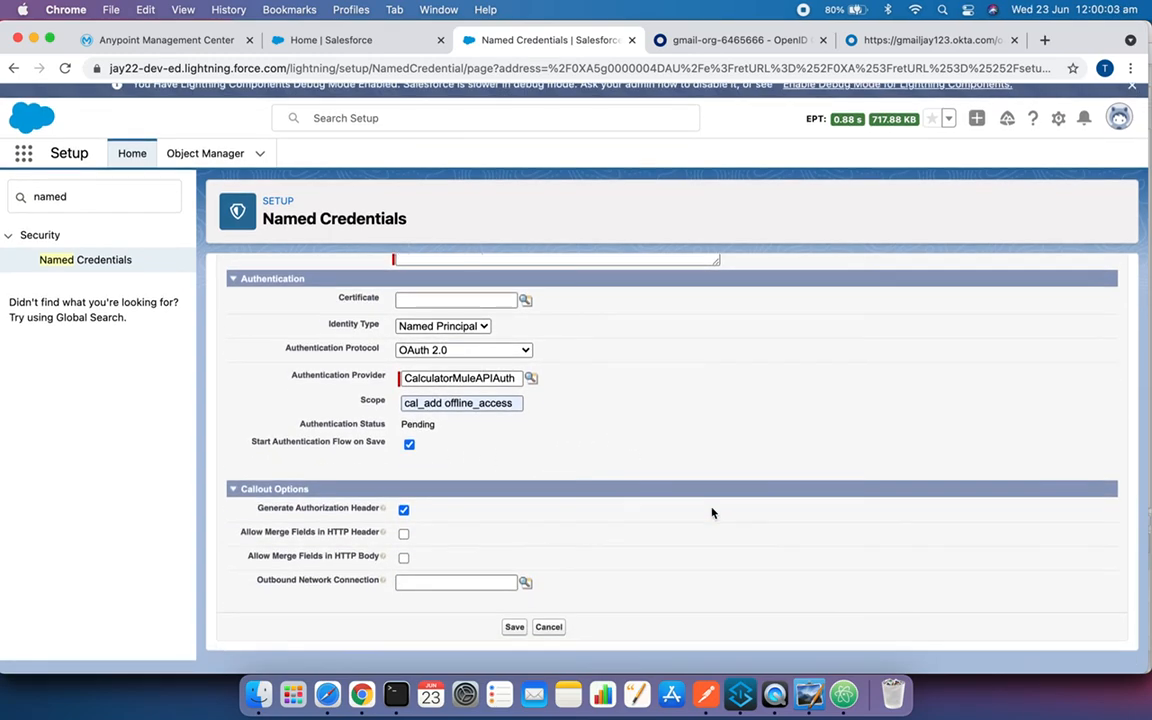
left_click(515, 641)
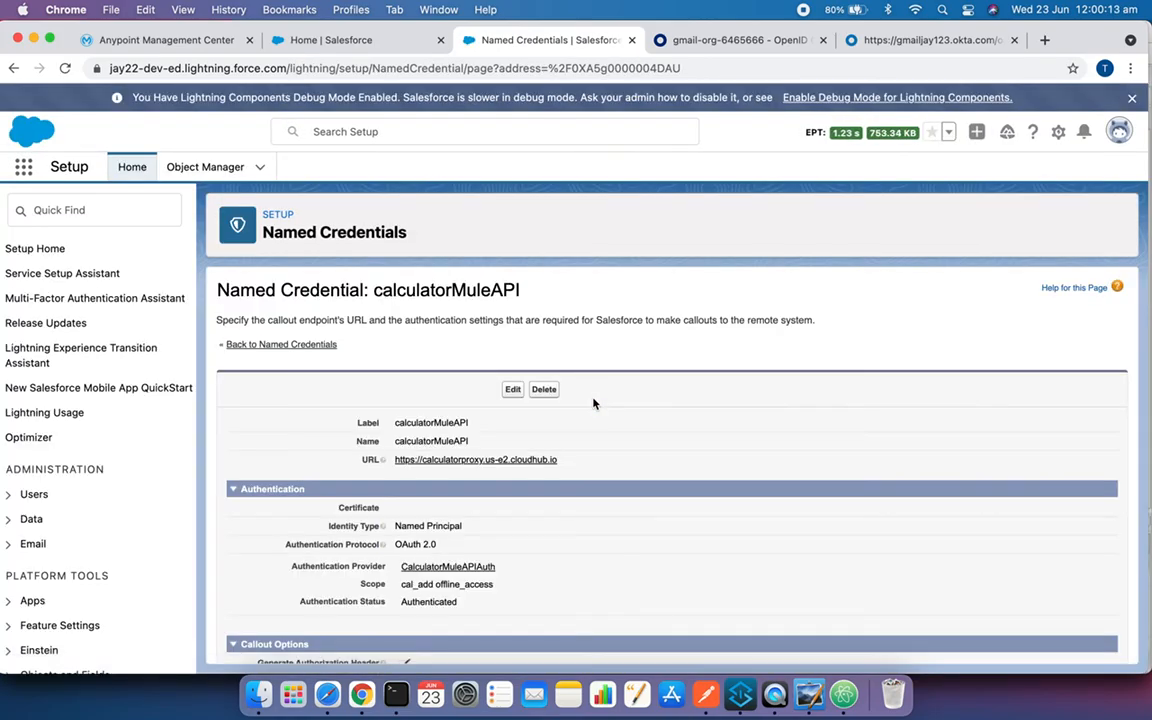
- Confirm the saved credential shows Authentication Status: Authenticated
scroll(589, 478, "down", 2)
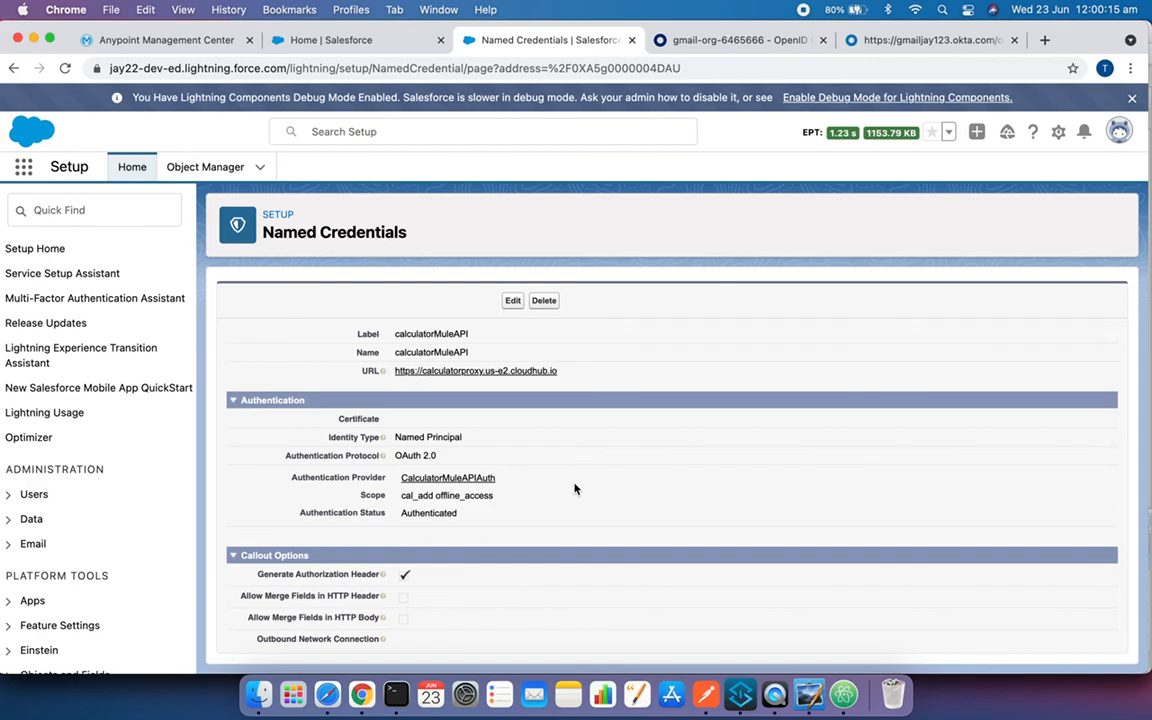
double_click(423, 515)
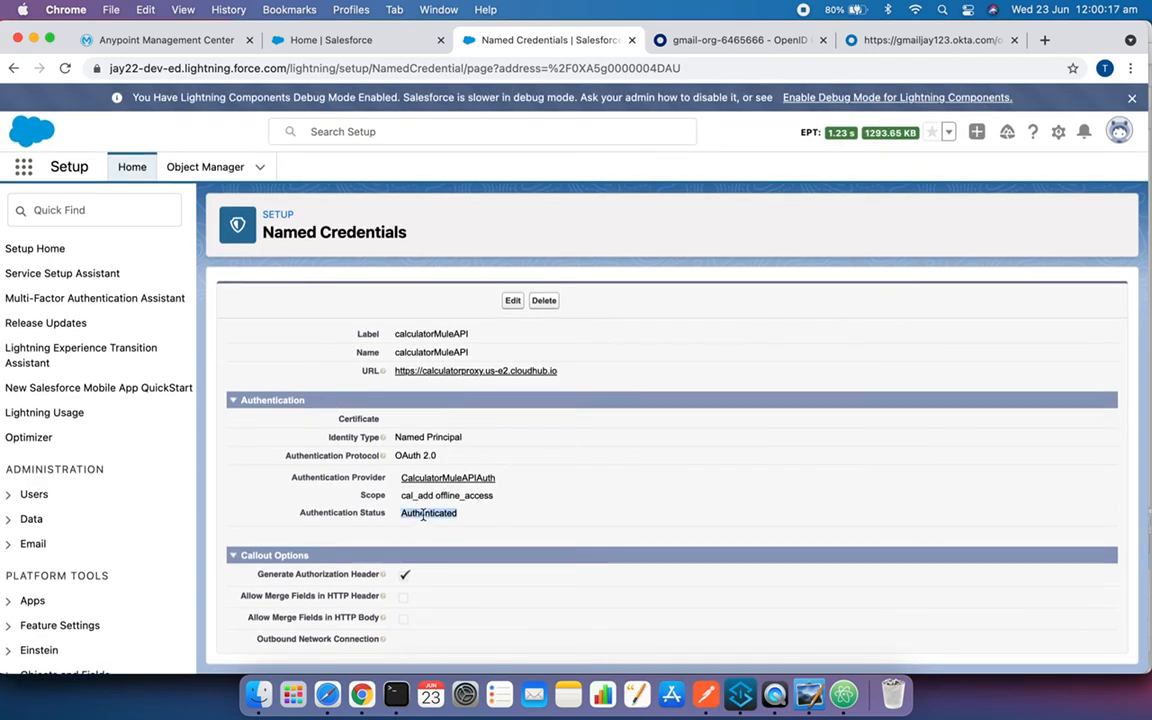
left_click(435, 516)
double_click(434, 516)
left_click(541, 518)
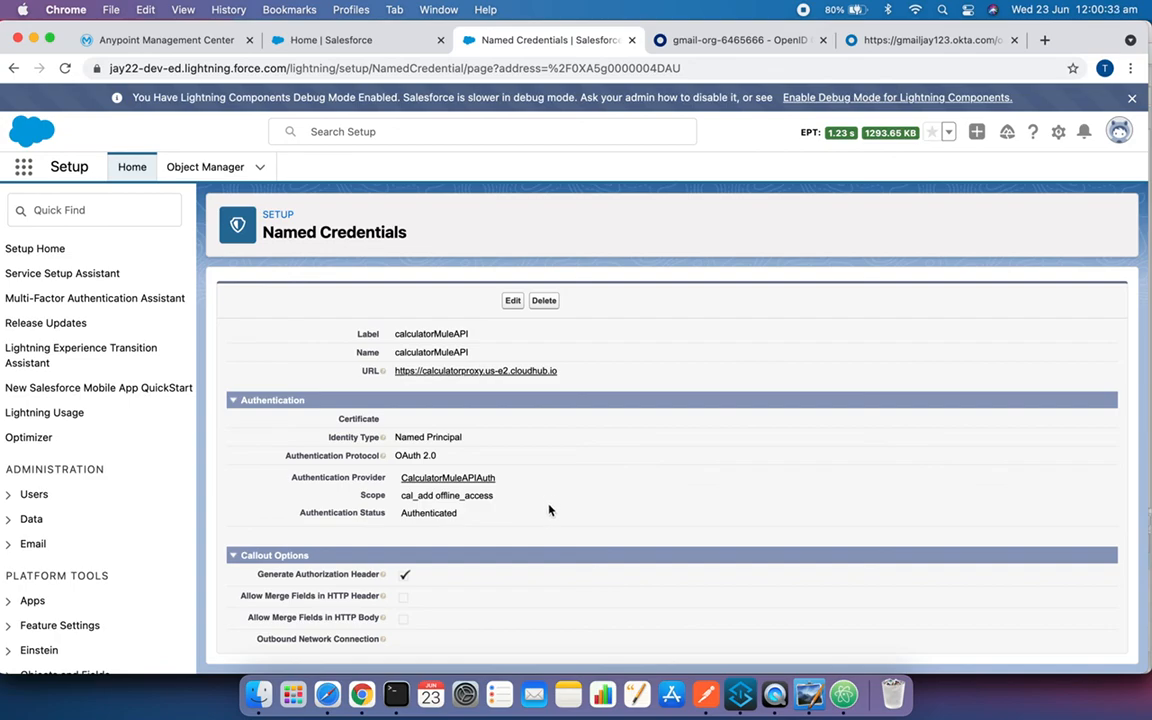
scroll(549, 512, "down", 1)
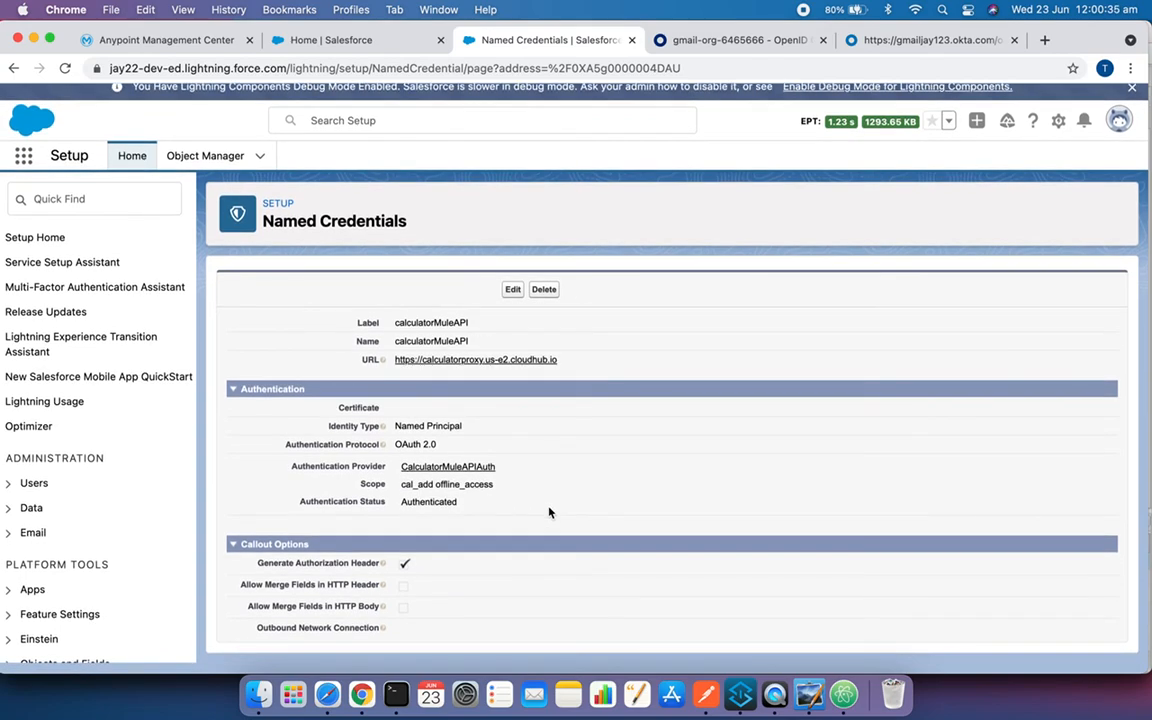
scroll(549, 512, "up", 1)
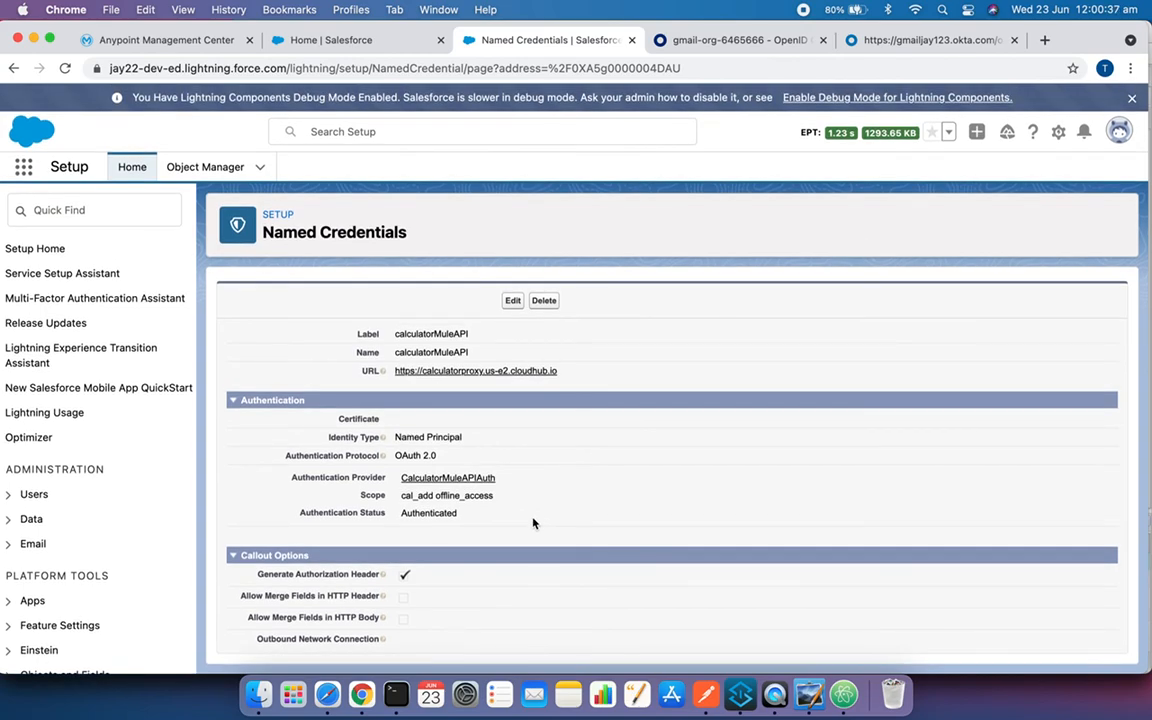
- Close Safari and bring Chrome's Developer Console window forward
left_click(328, 685)
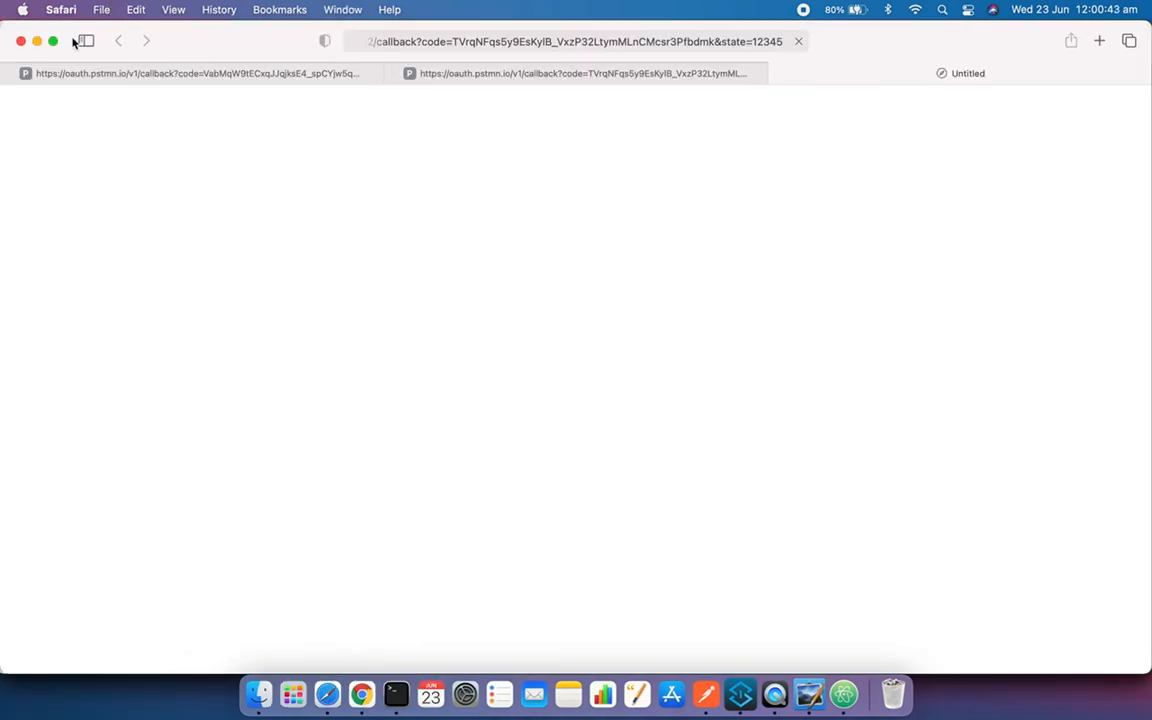
left_click(21, 41)
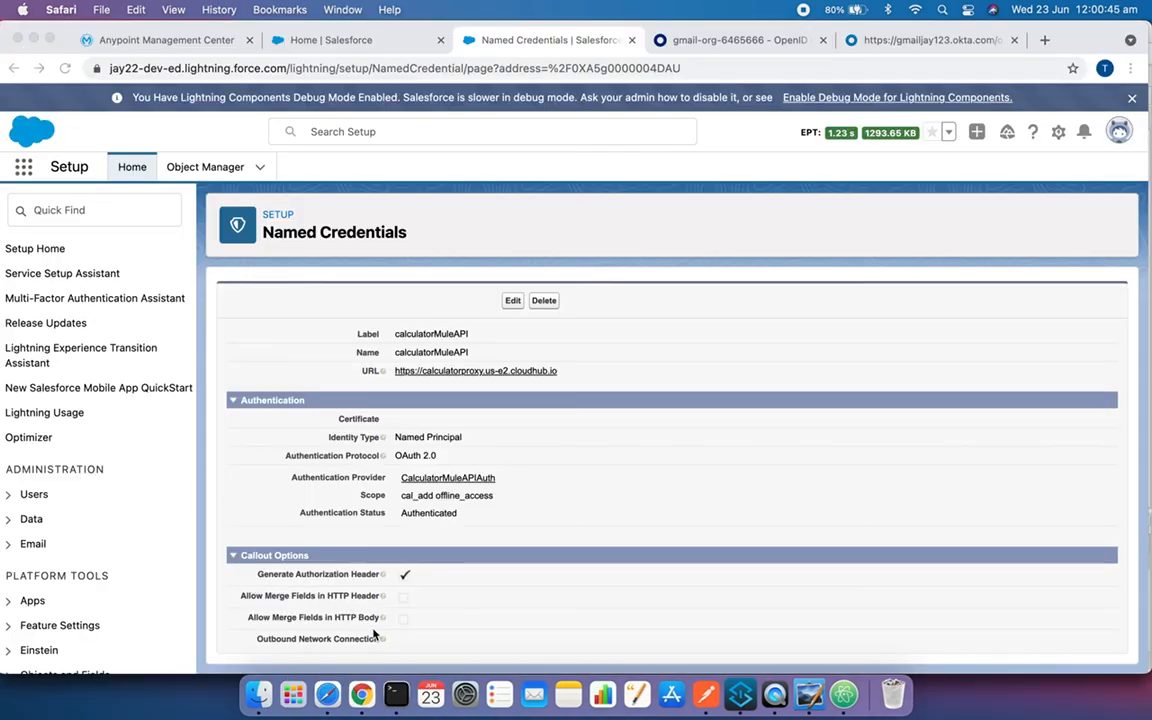
left_click(362, 688)
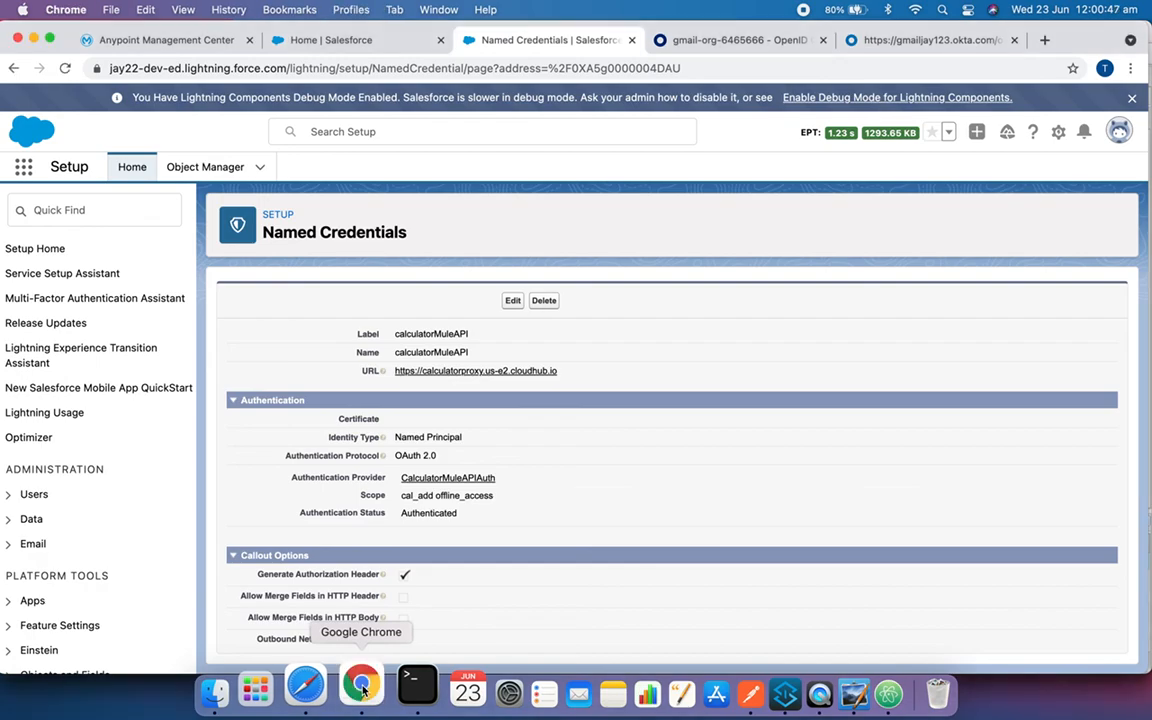
right_click(362, 688)
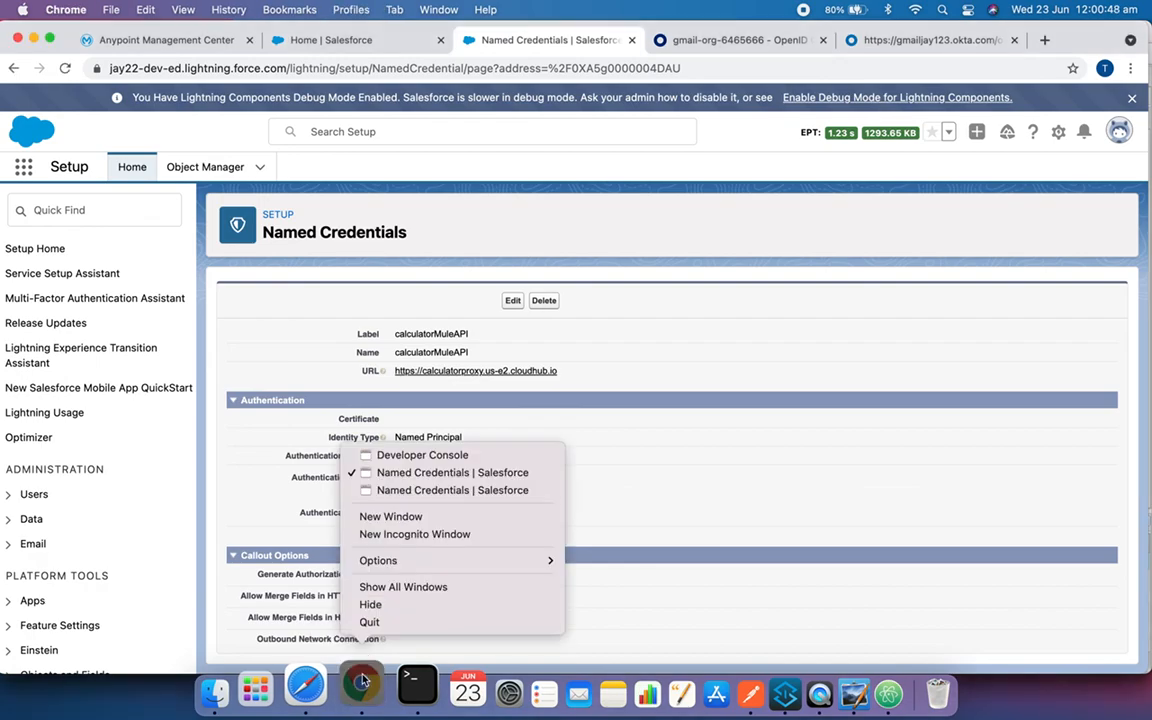
left_click(461, 461)
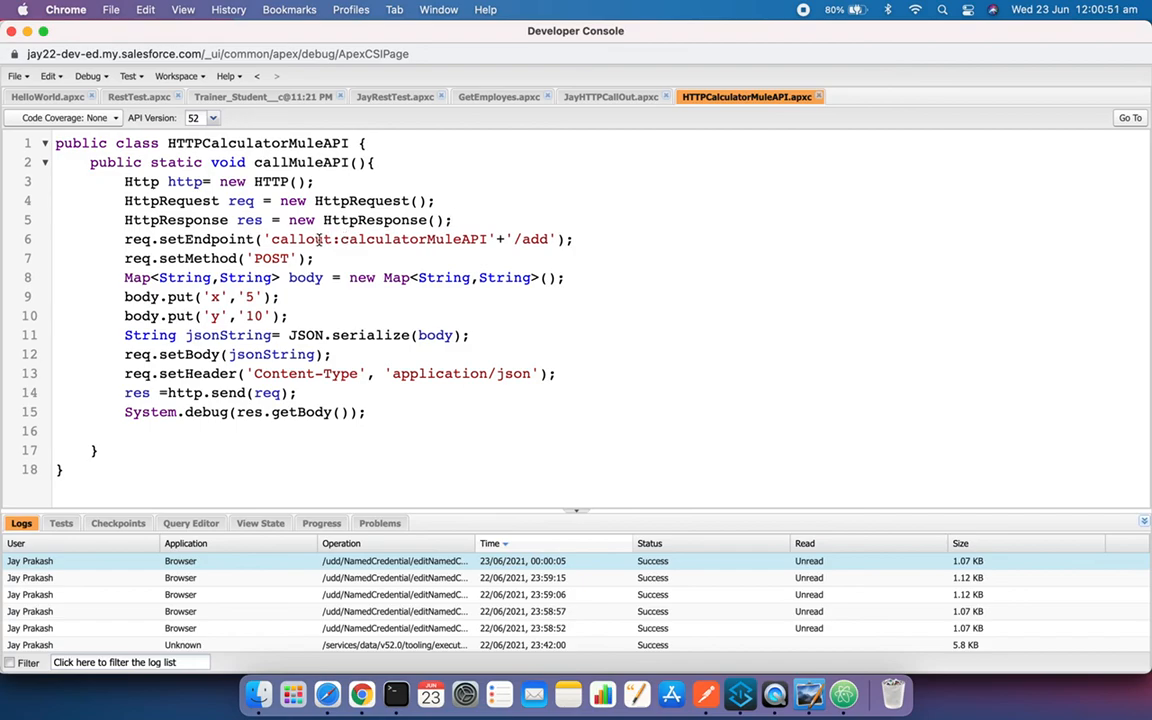
- Check the callout:calculatorMuleAPI endpoint in HTTPCalculatorMuleAPI, then start an Execute Anonymous window
double_click(410, 240)
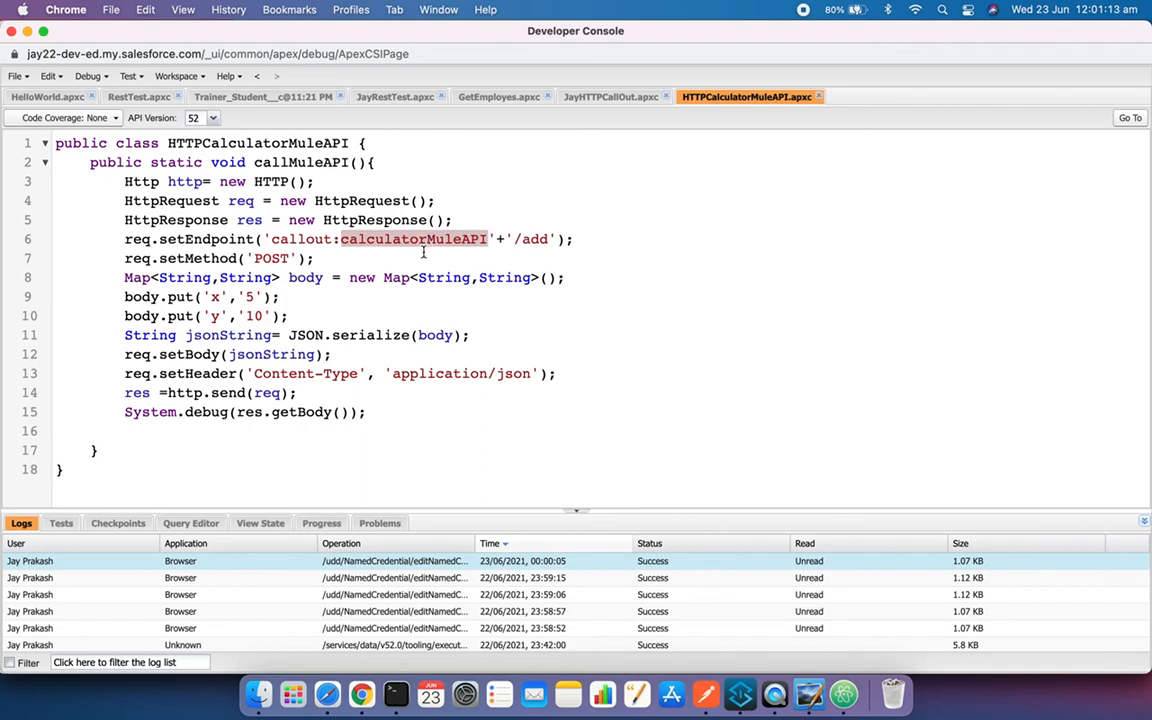
left_click(423, 252)
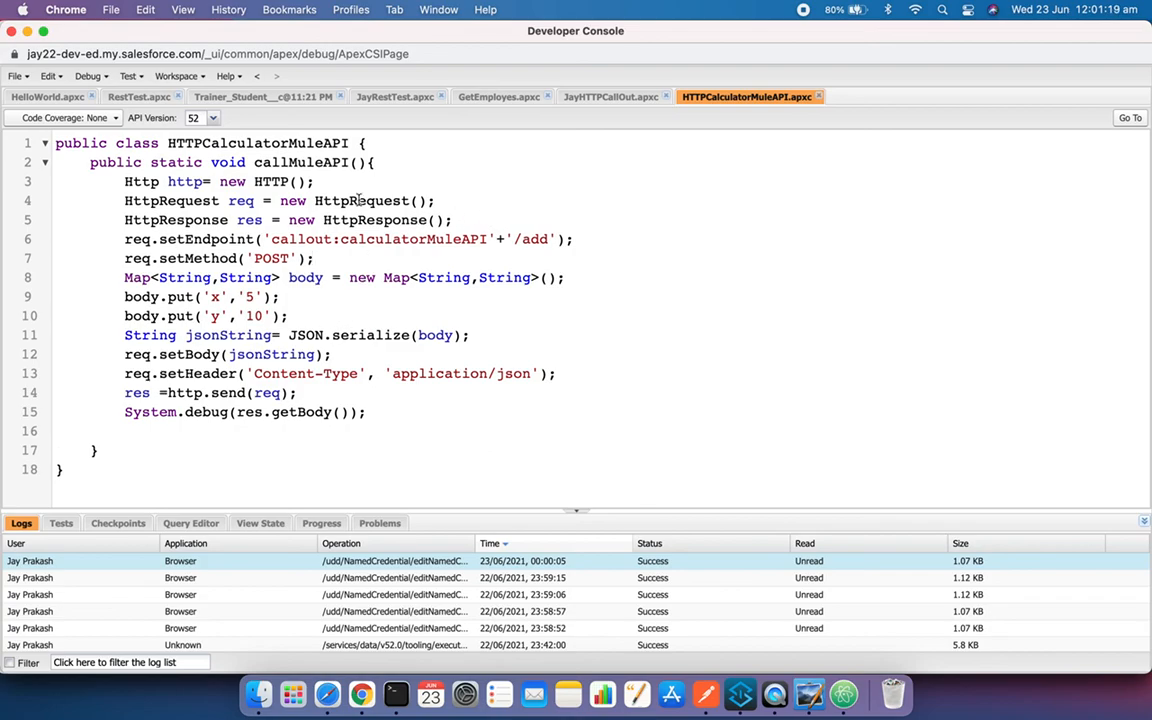
left_click(88, 76)
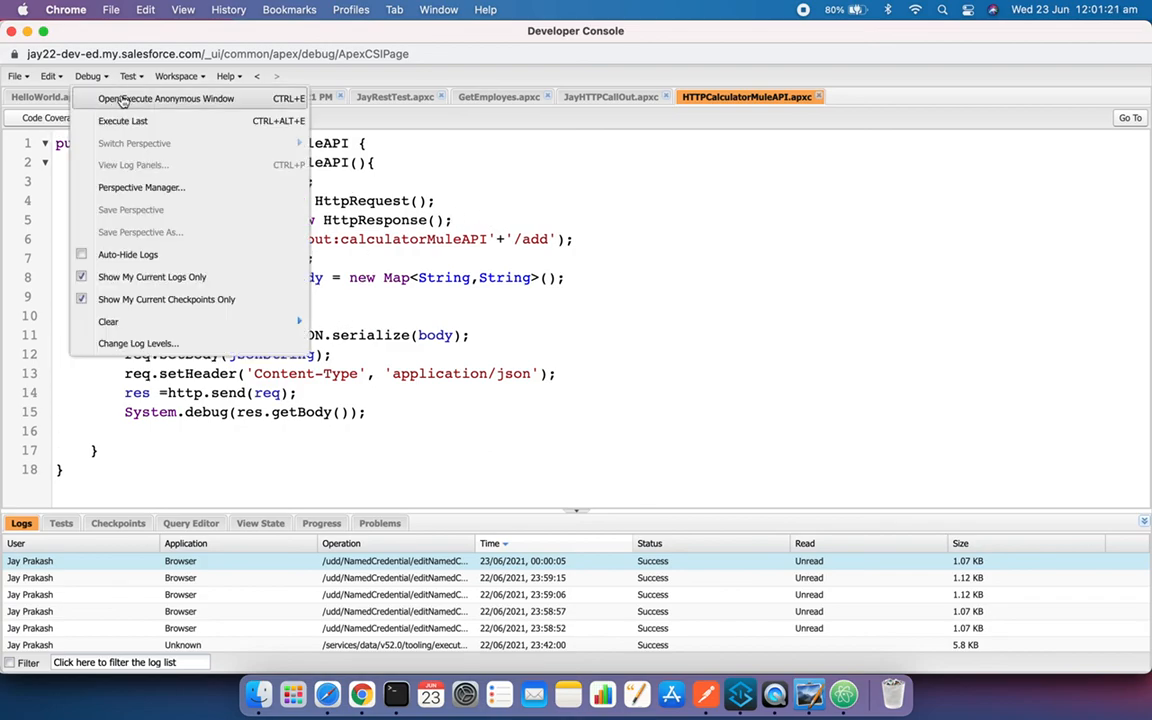
left_click(115, 97)
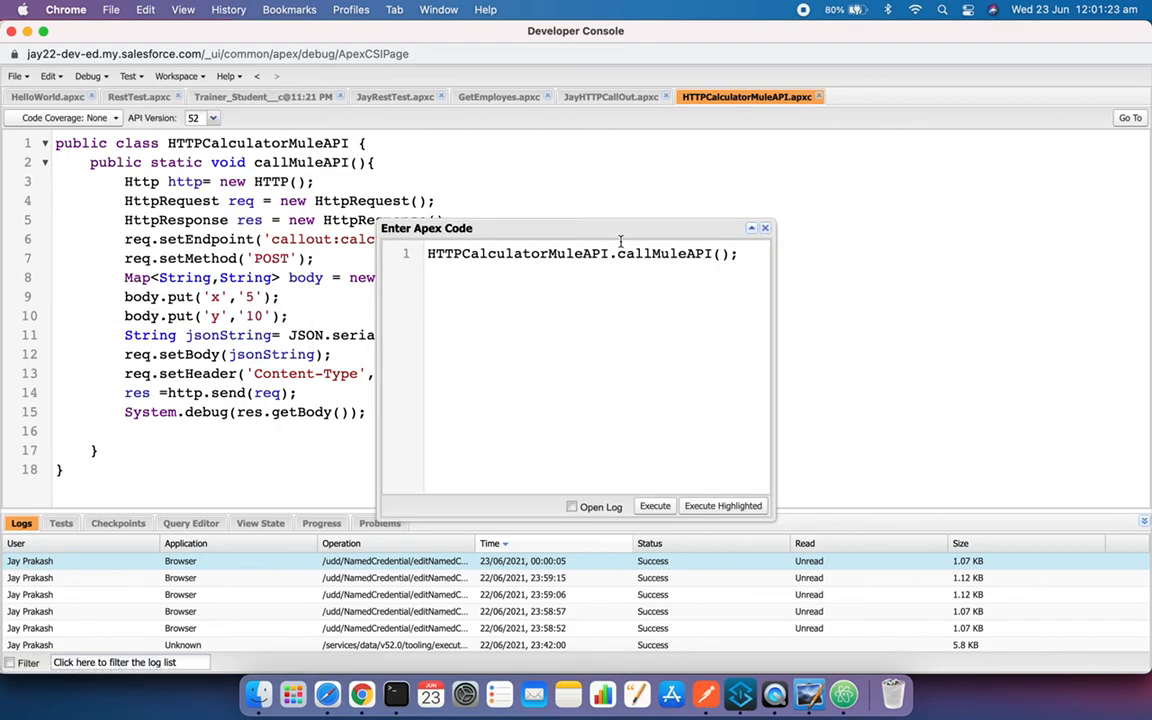
- Execute callMuleAPI and view the 'Added Value = 15' debug line in its log
left_click(655, 507)
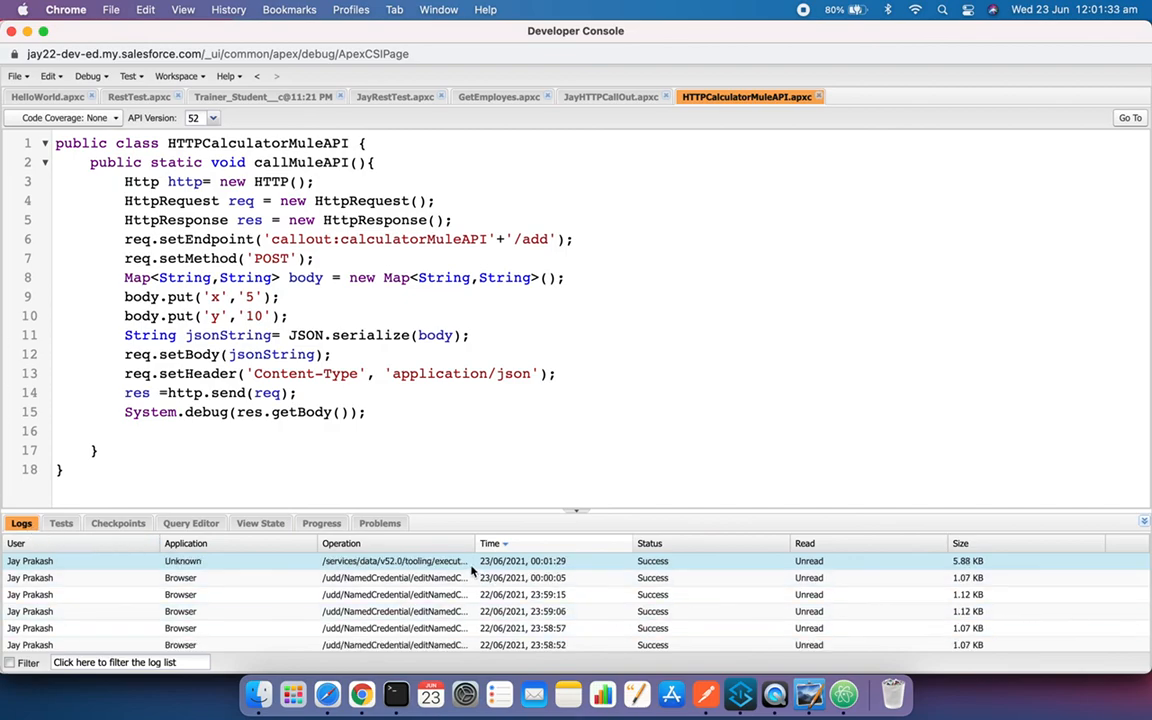
double_click(434, 563)
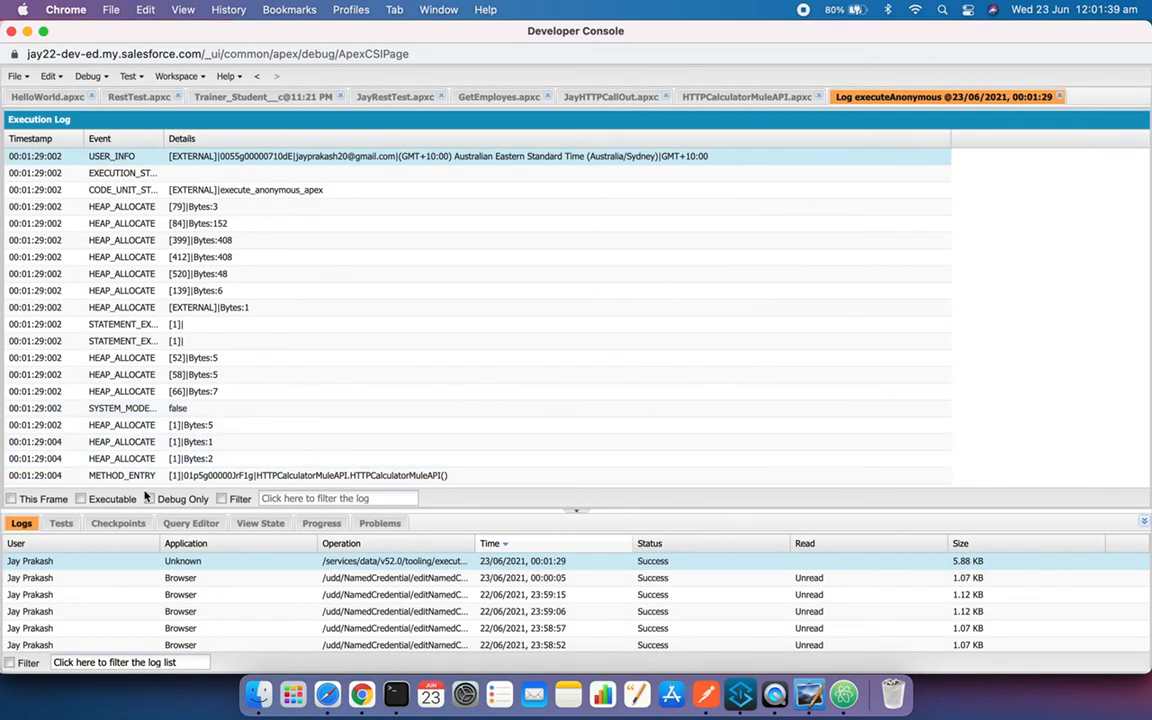
left_click(150, 499)
double_click(262, 160)
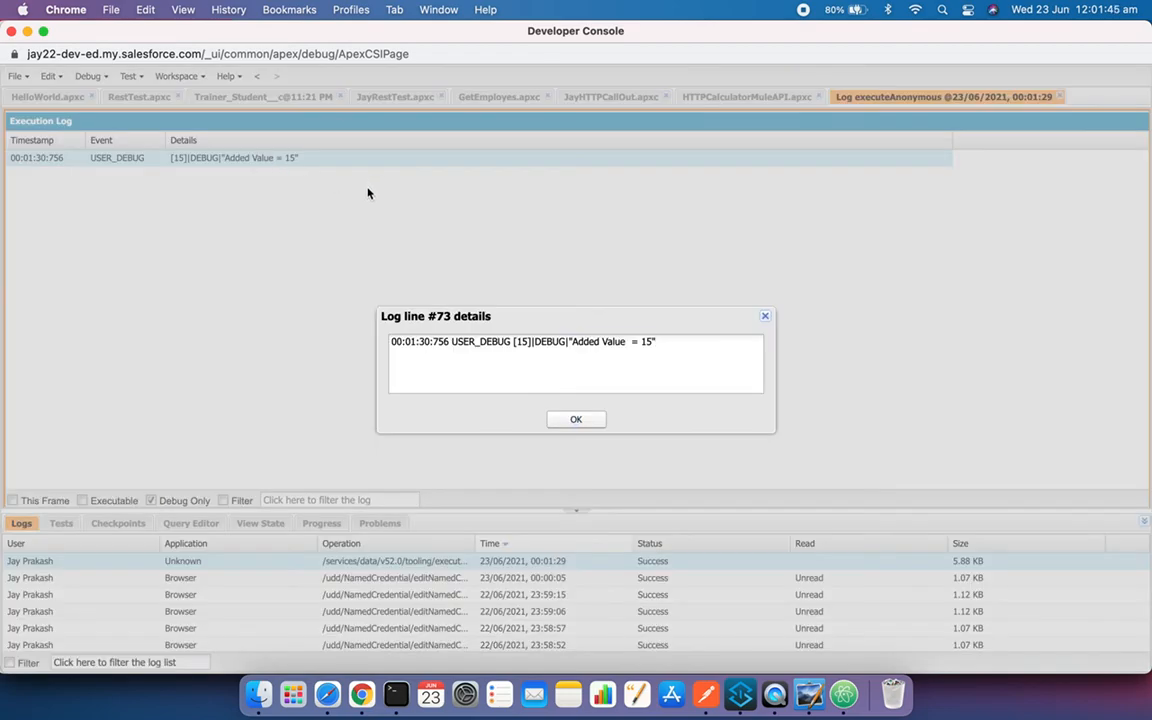
left_click(552, 420)
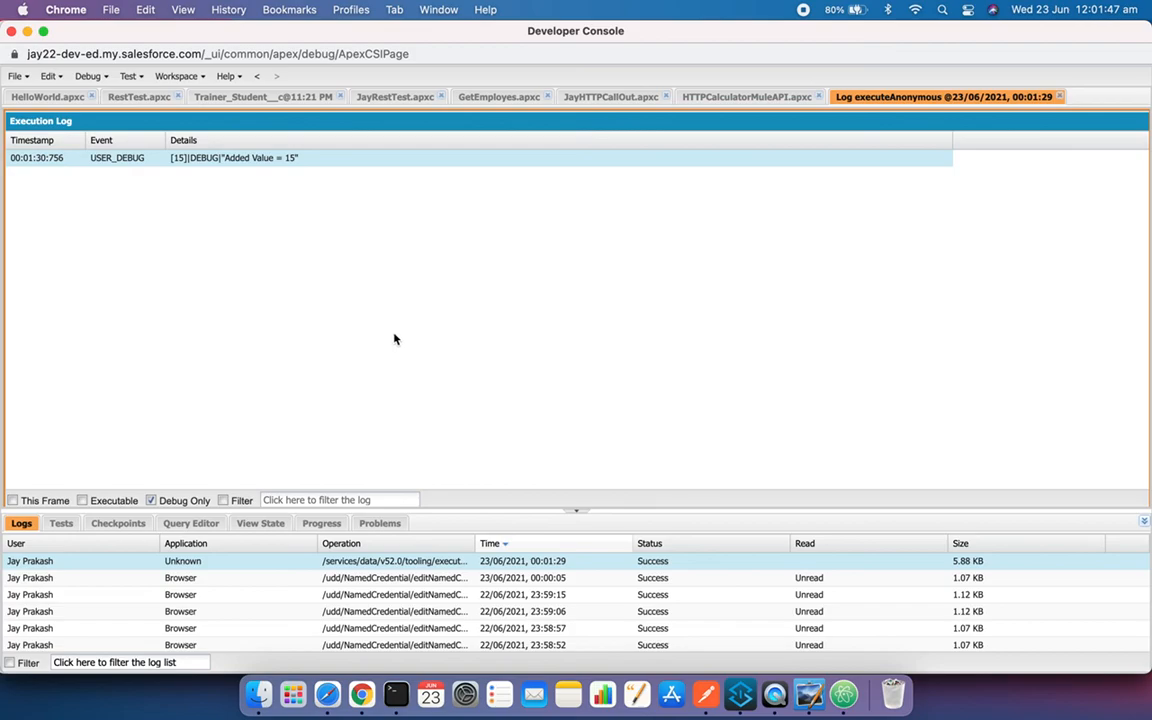
left_click(151, 500)
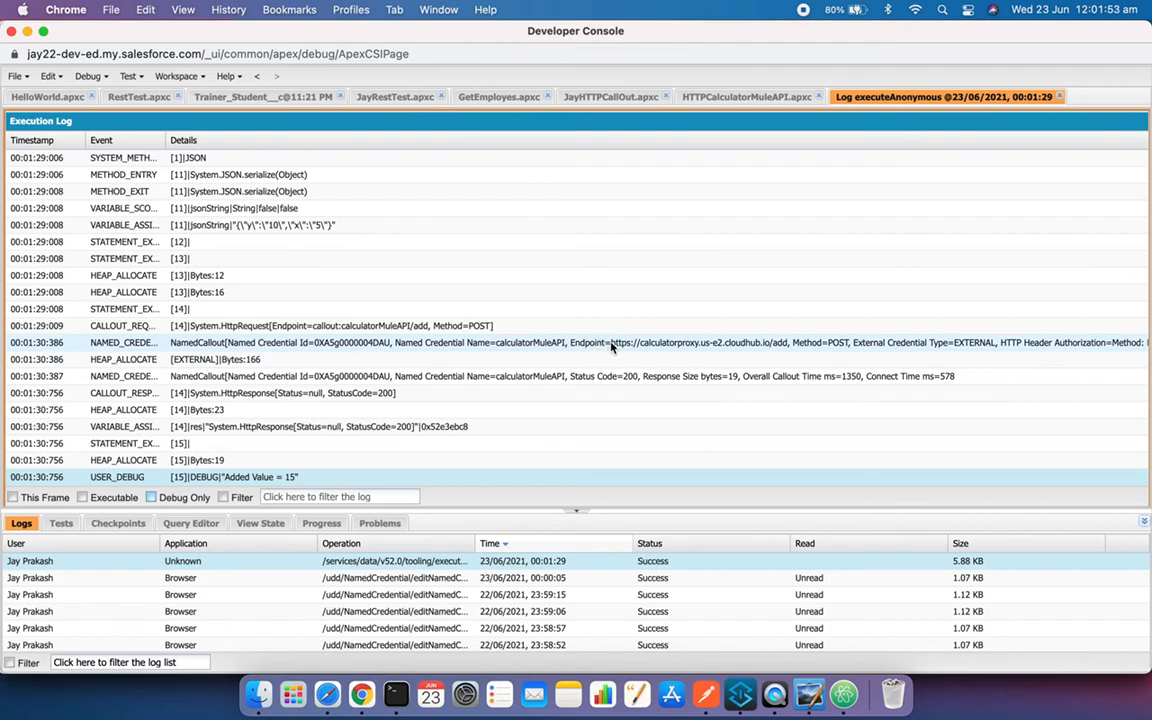
- Inspect the NAMED_CREDENTIAL callout entry, then return to the Named Credentials page
left_click(525, 347)
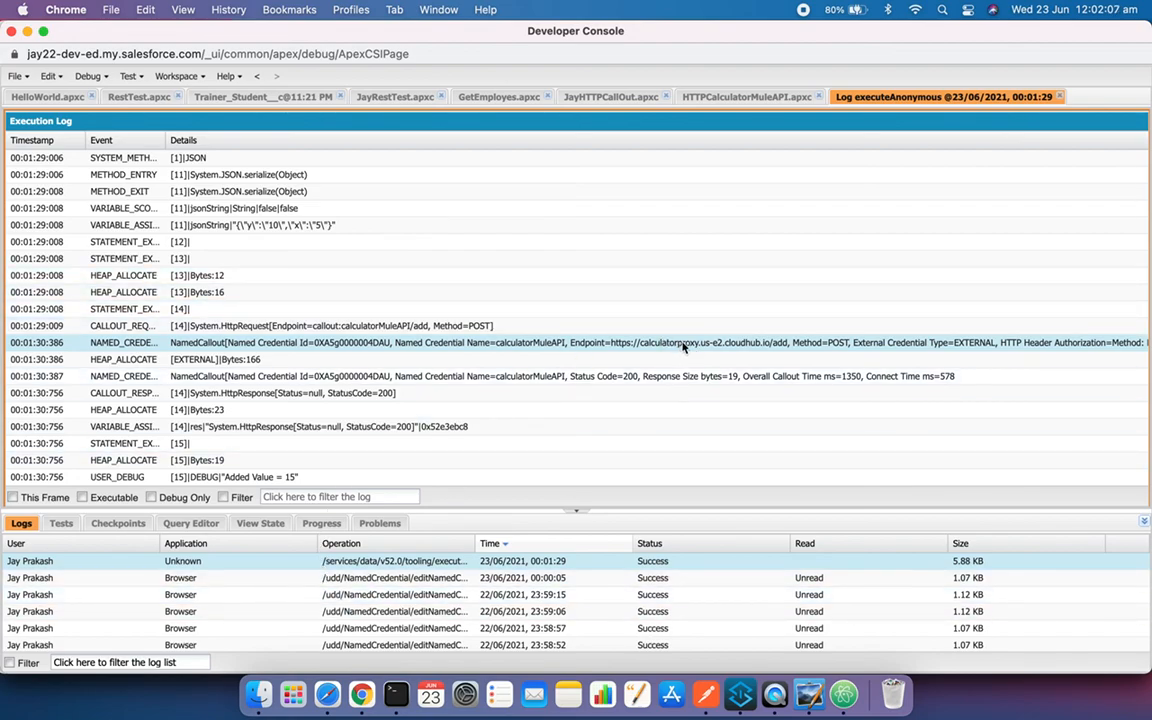
right_click(363, 703)
left_click(467, 481)
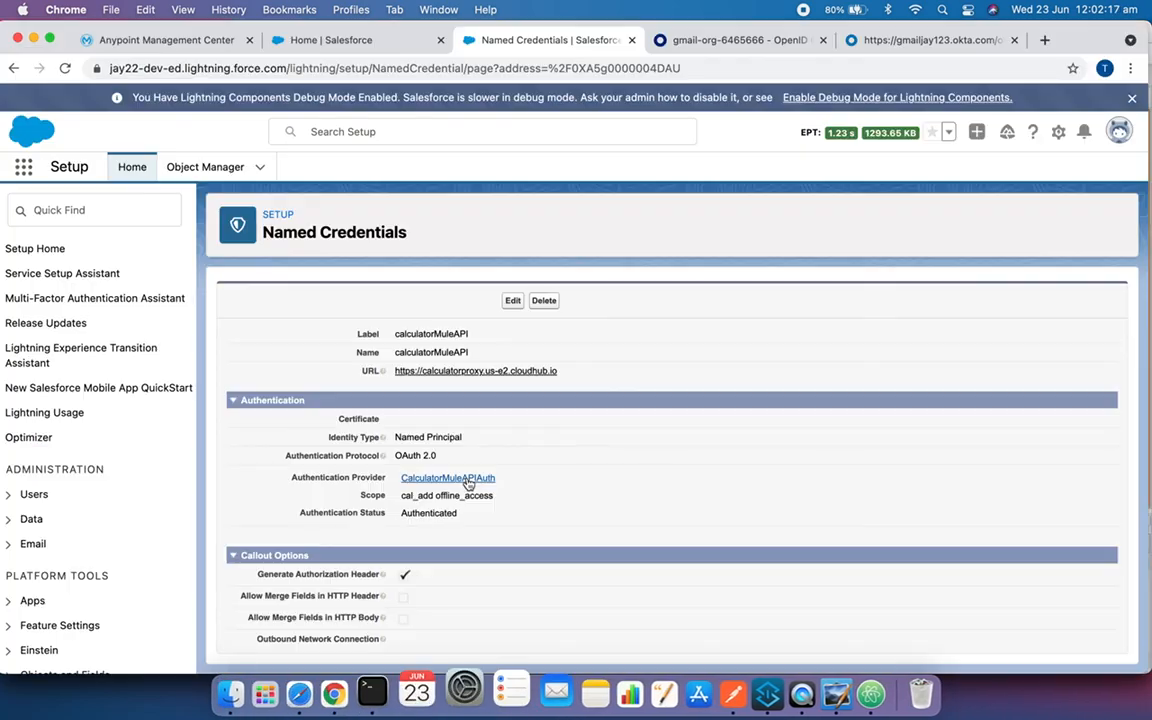
- Go from Runtime Manager to API Manager and open calculatorProxy v1, scrolling its details
left_click(166, 40)
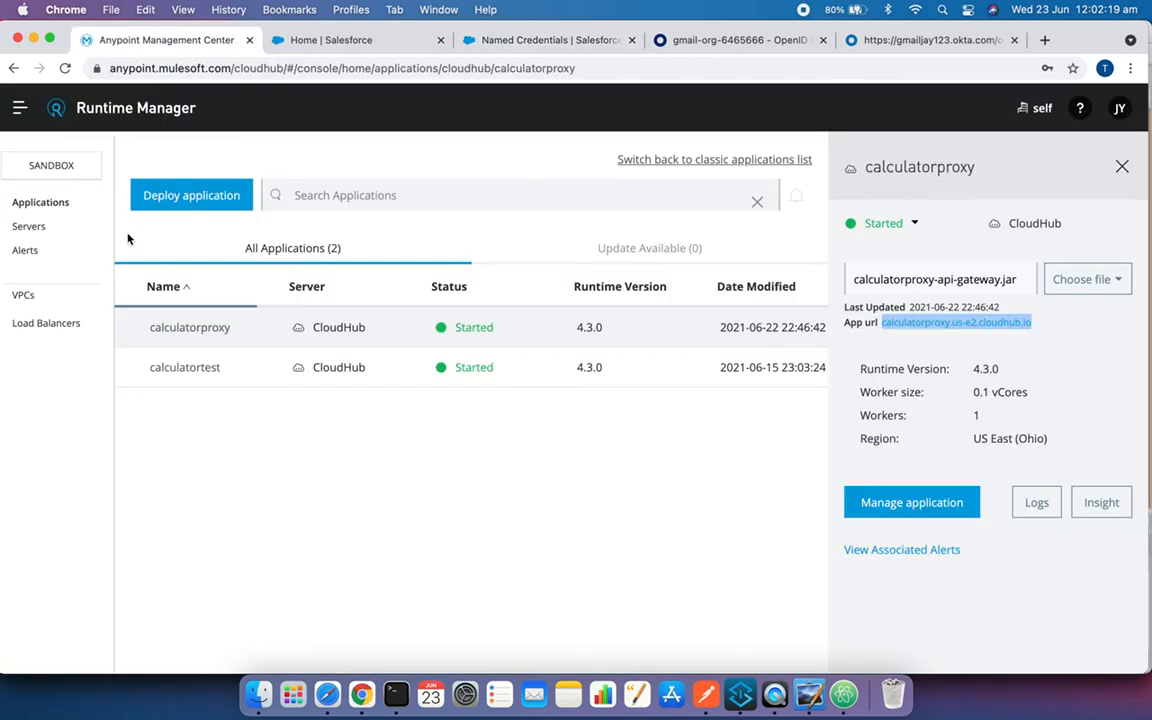
left_click(271, 489)
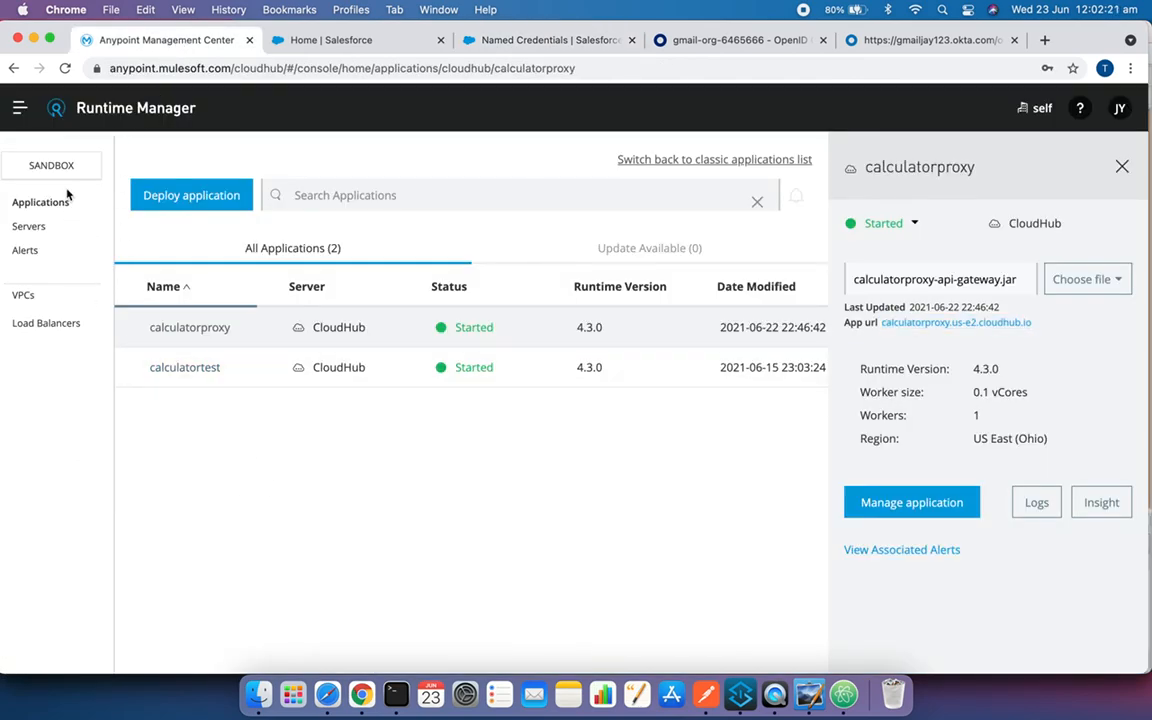
left_click(22, 108)
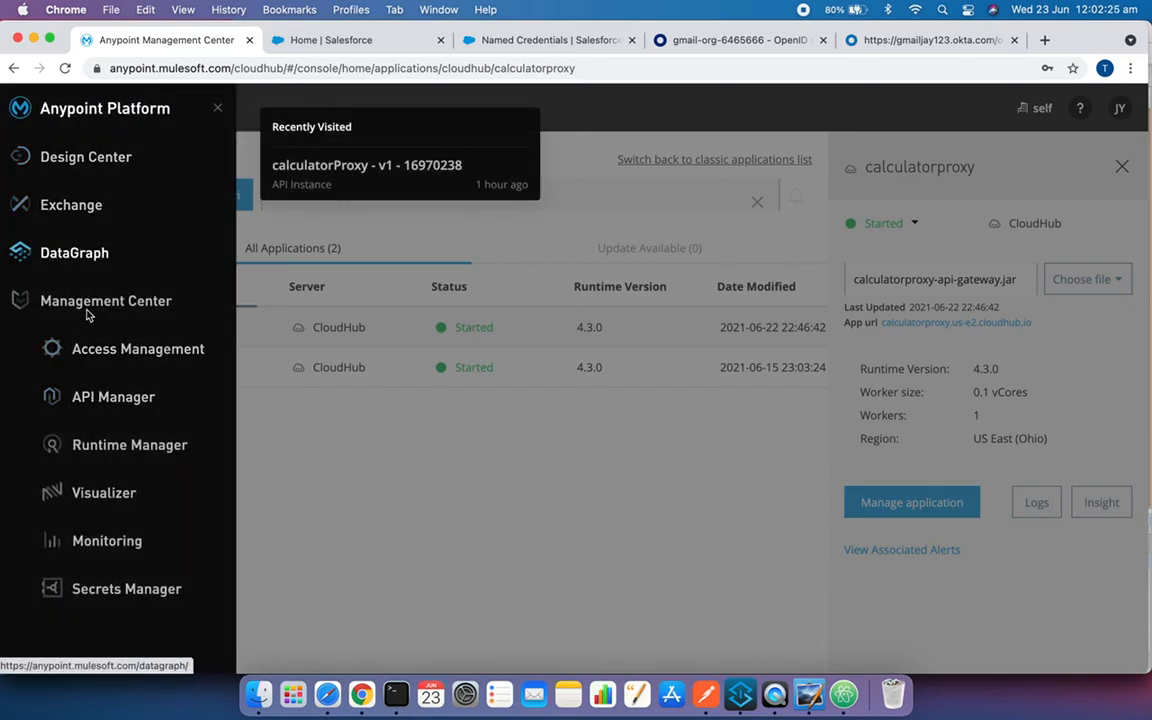
left_click(78, 402)
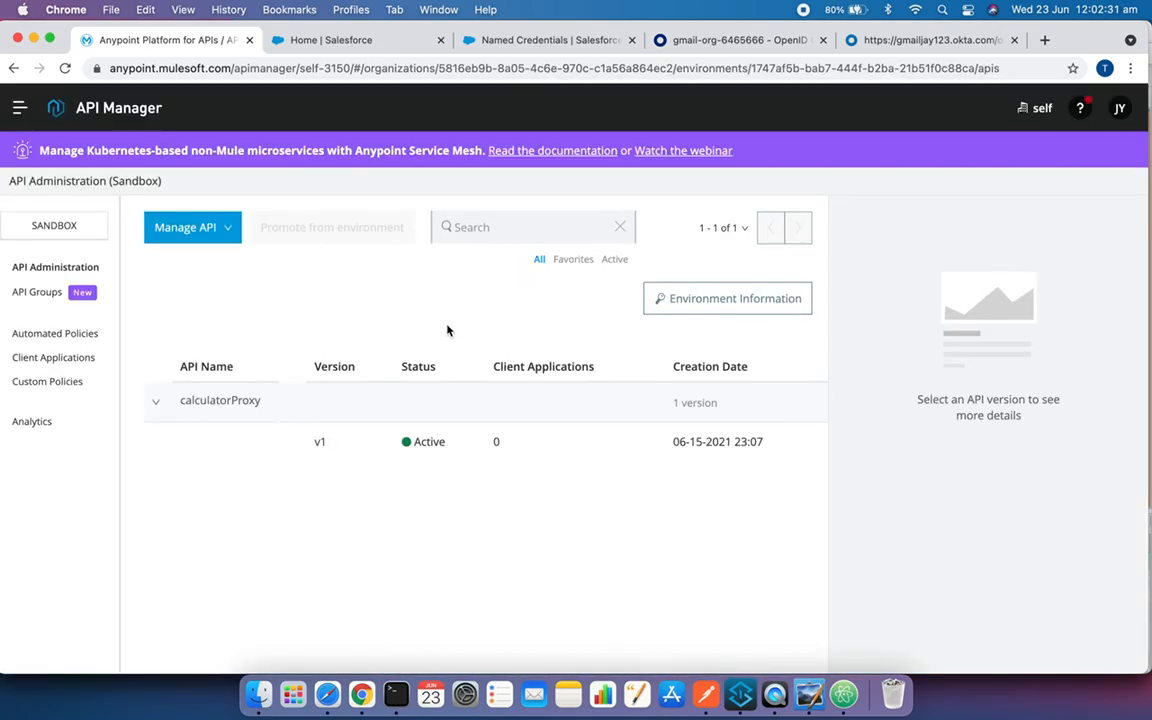
left_click(320, 444)
scroll(340, 452, "down", 5)
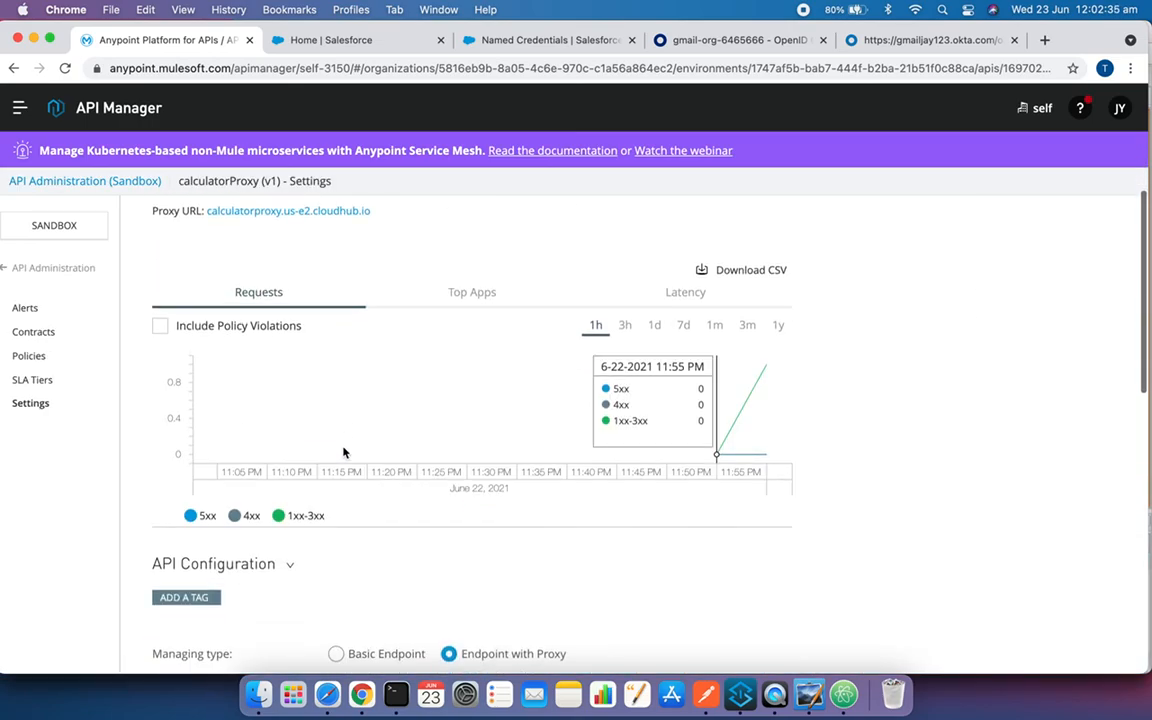
scroll(343, 452, "down", 5)
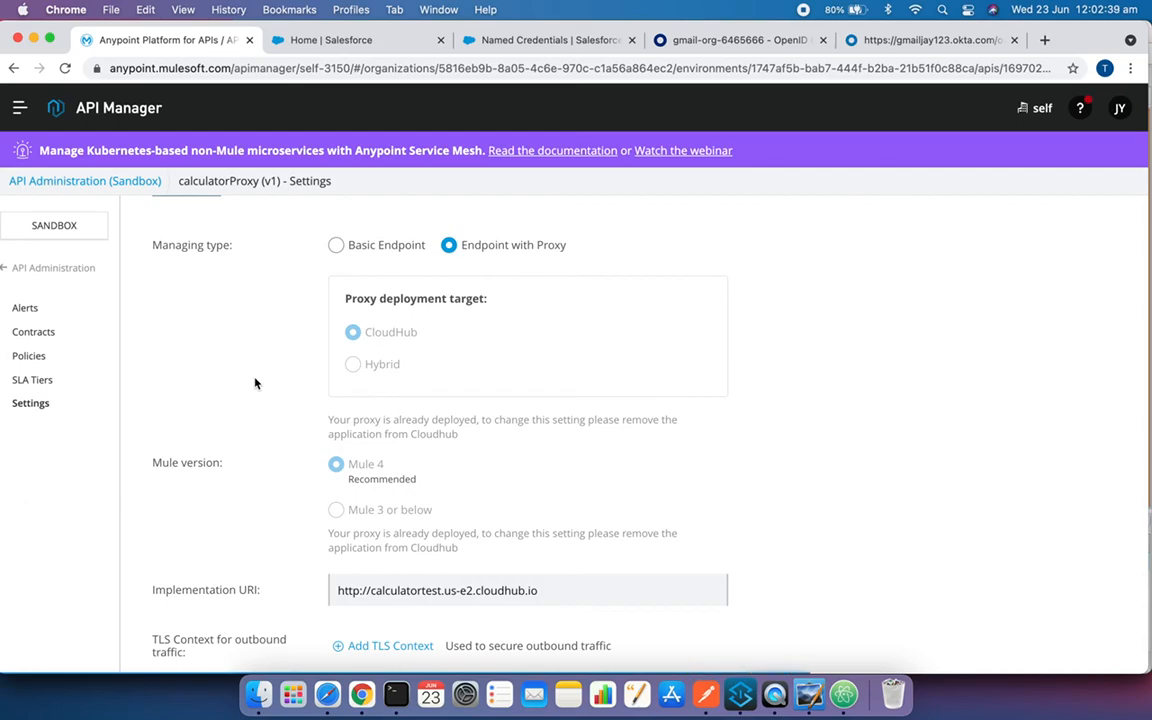
scroll(480, 559, "down", 2)
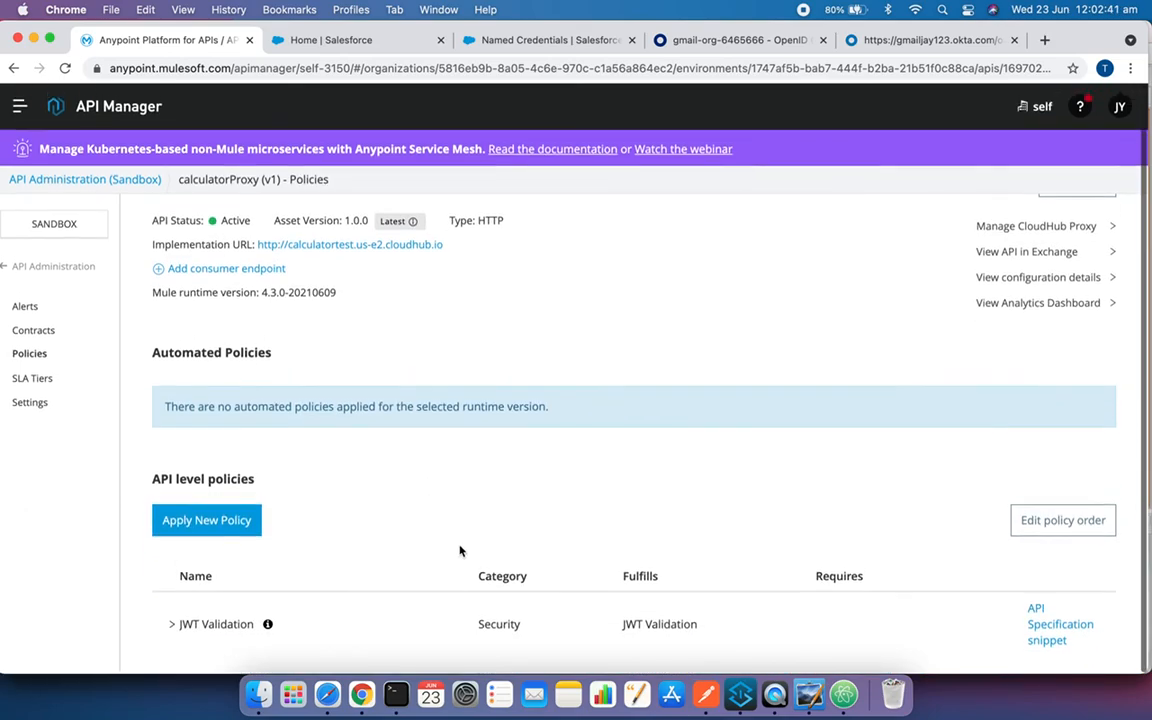
- Expand the JWT Validation policy and review its edit form: RSA 256, Okta JWKS, Skip Client Id Validation
left_click(172, 625)
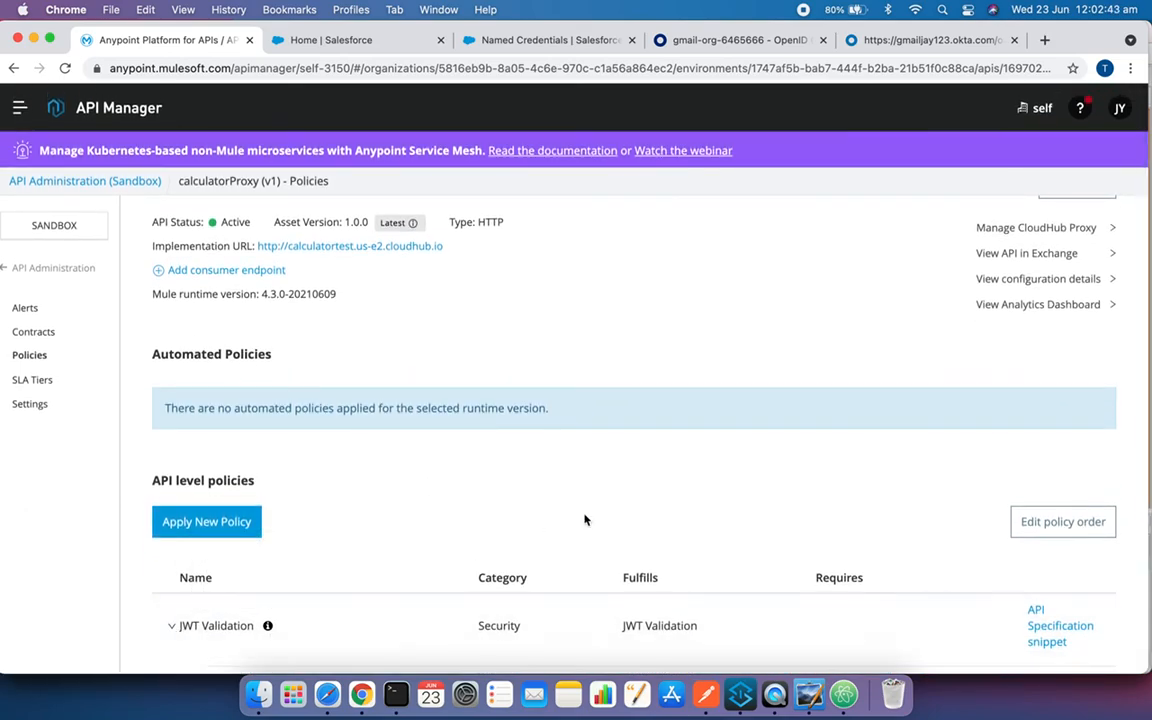
scroll(581, 518, "down", 2)
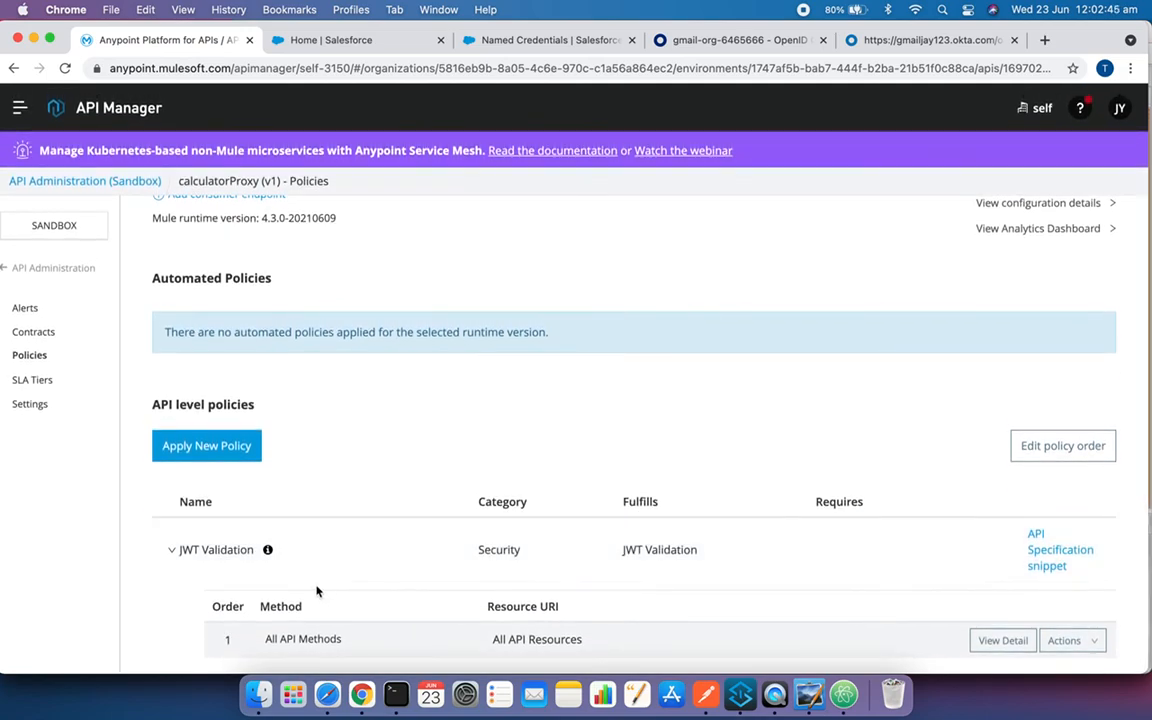
left_click(1094, 645)
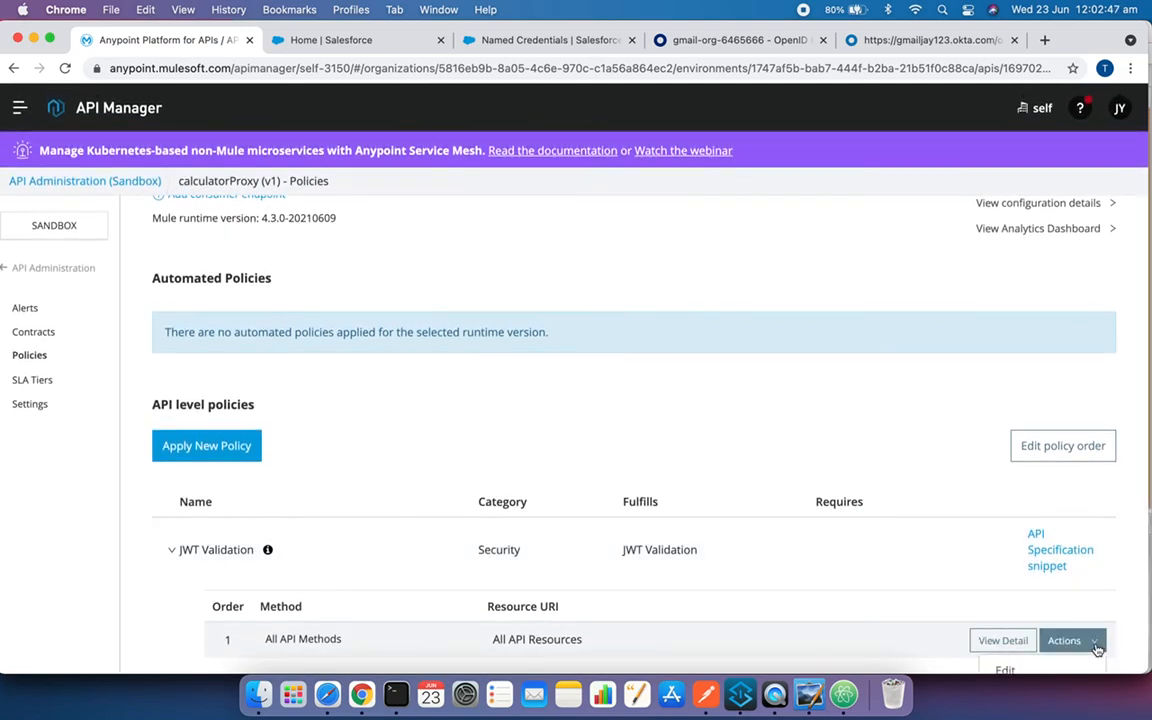
scroll(1049, 602, "down", 2)
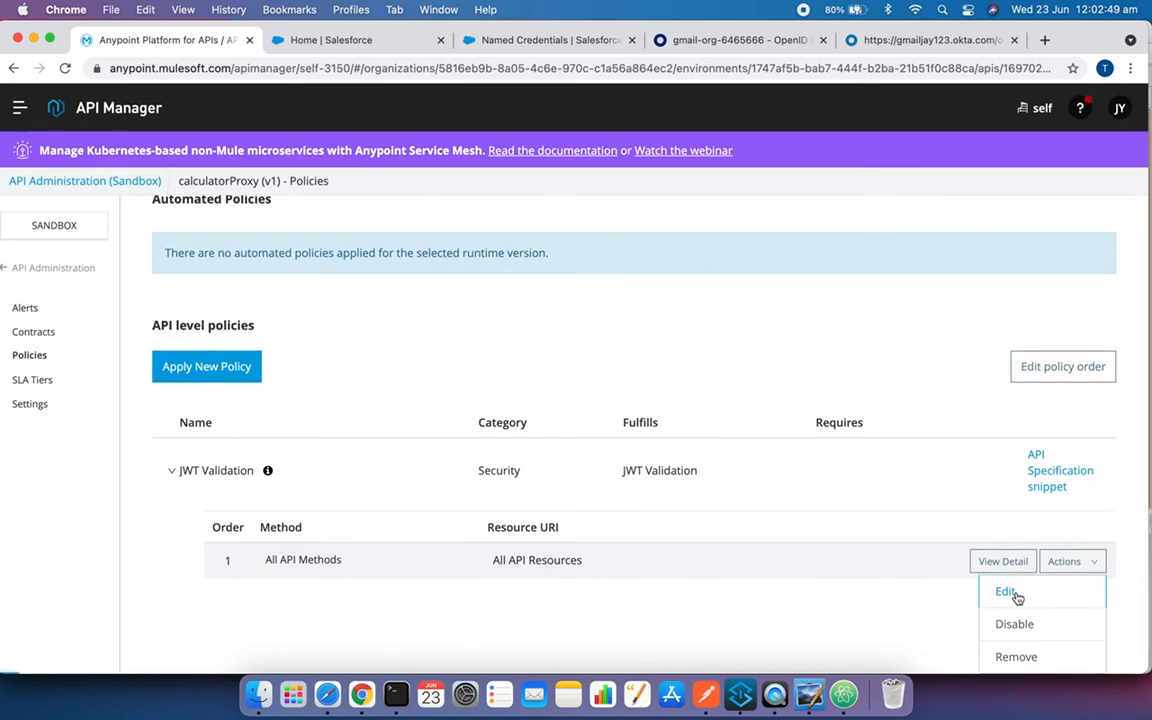
left_click(1007, 592)
scroll(632, 447, "down", 3)
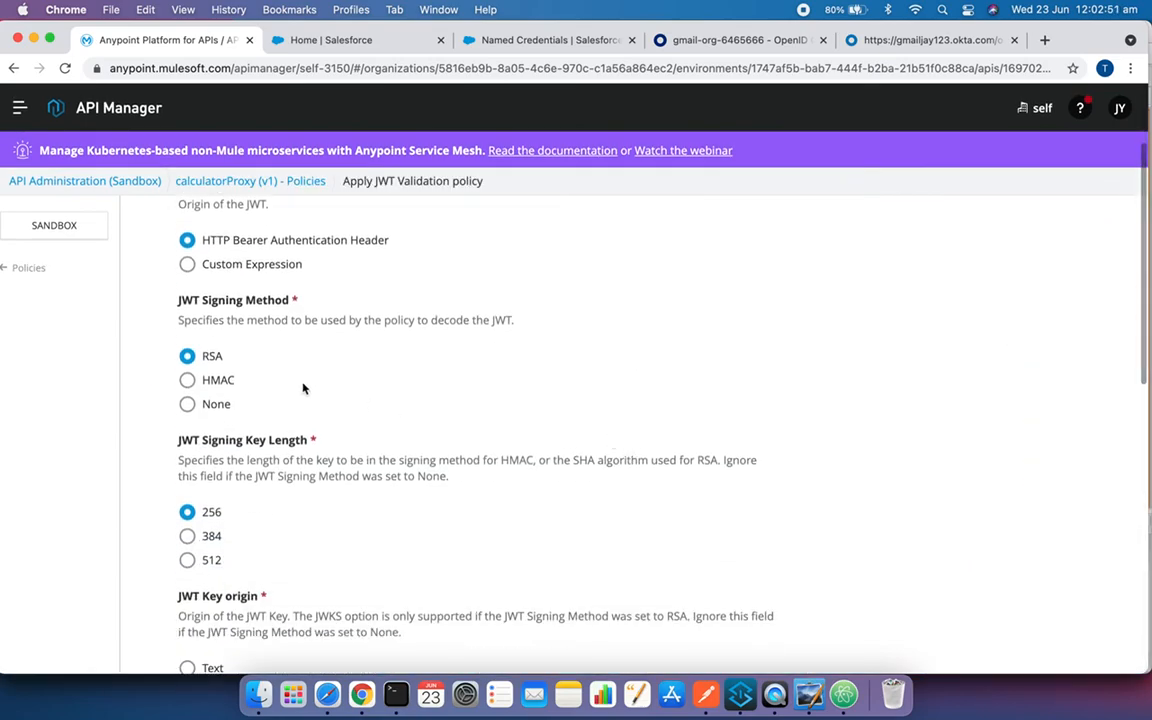
scroll(305, 389, "down", 5)
scroll(309, 391, "up", 2)
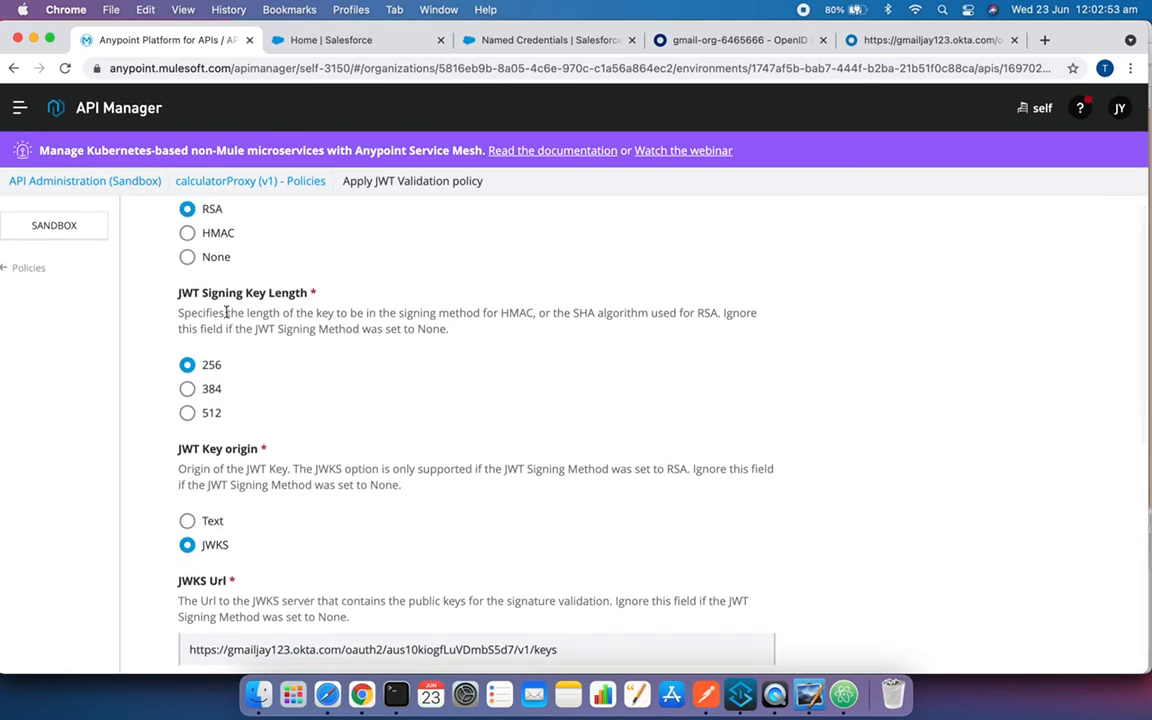
scroll(395, 378, "up", 6)
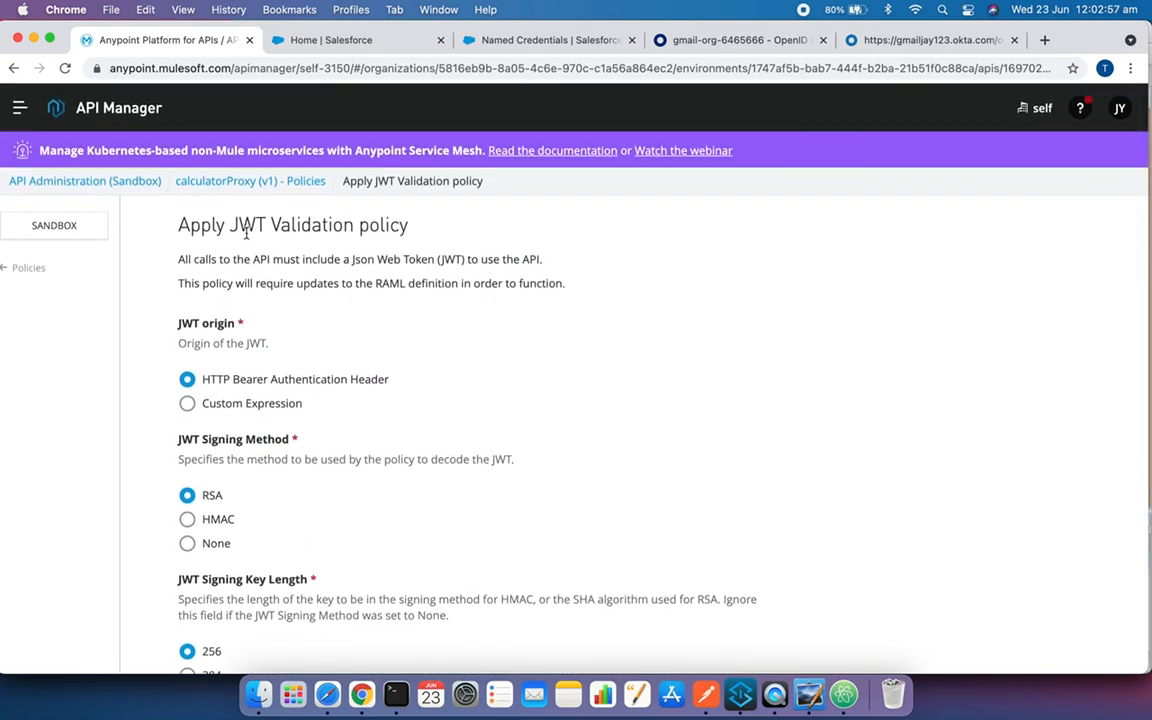
scroll(515, 398, "down", 15)
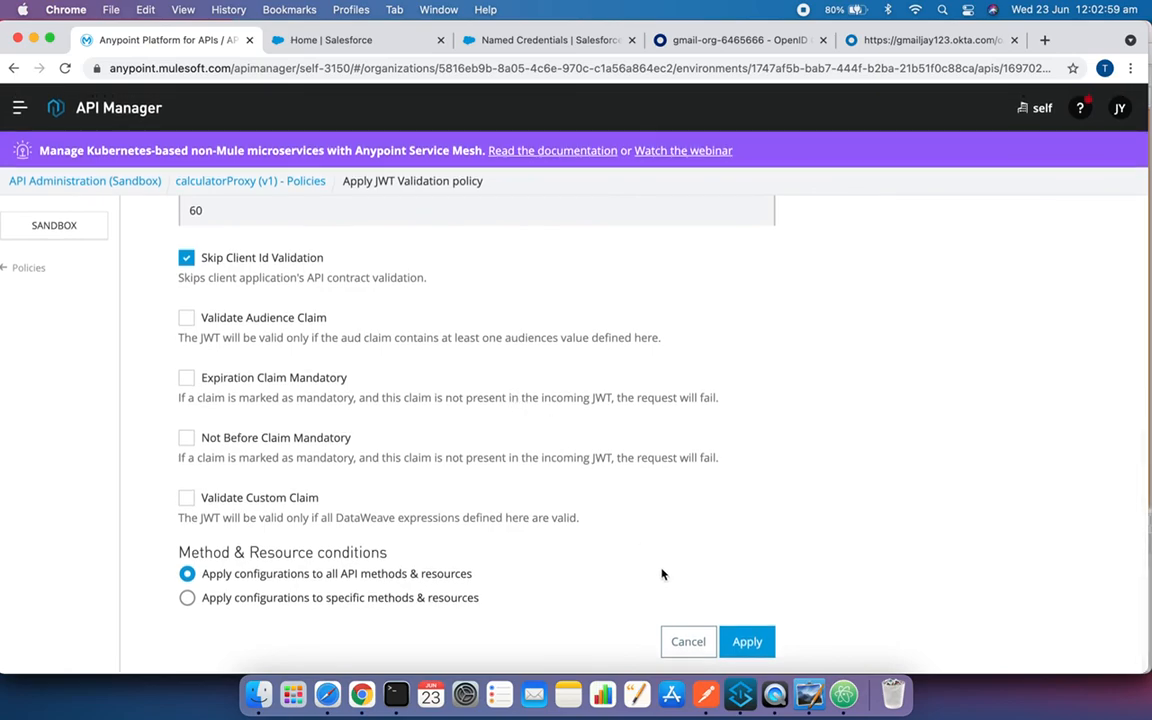
- Cancel the JWT Validation form and open calculatorProxy v1's settings
left_click(688, 642)
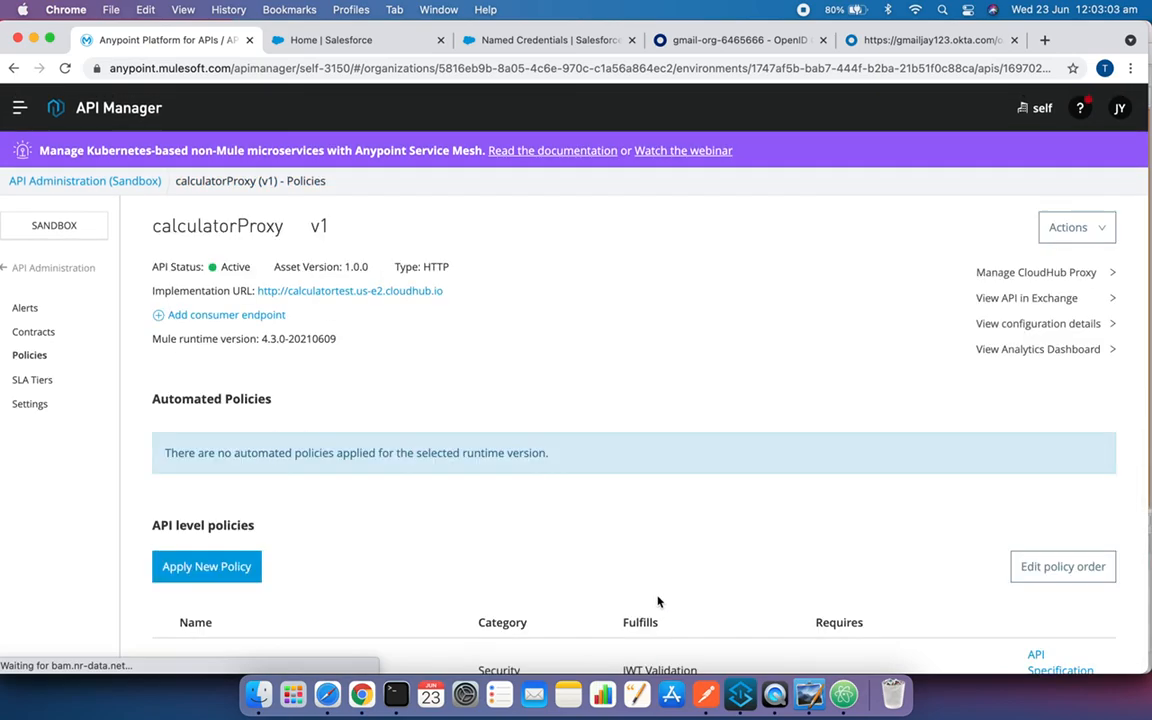
scroll(665, 560, "down", 4)
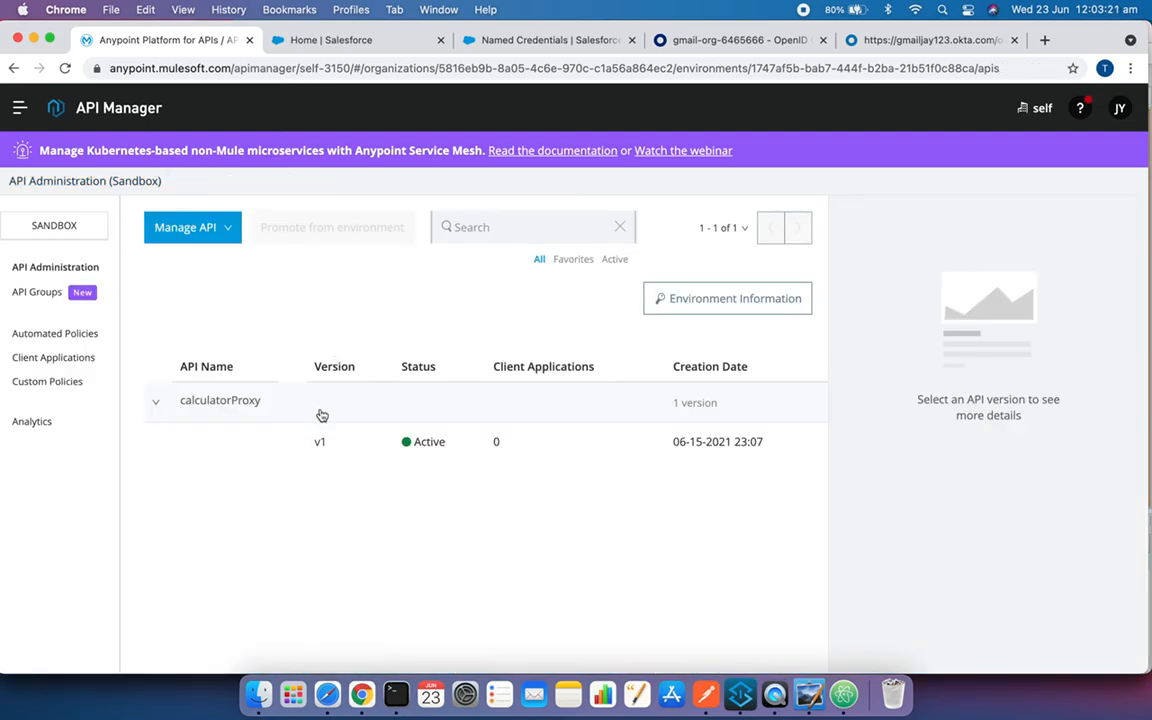
left_click(320, 444)
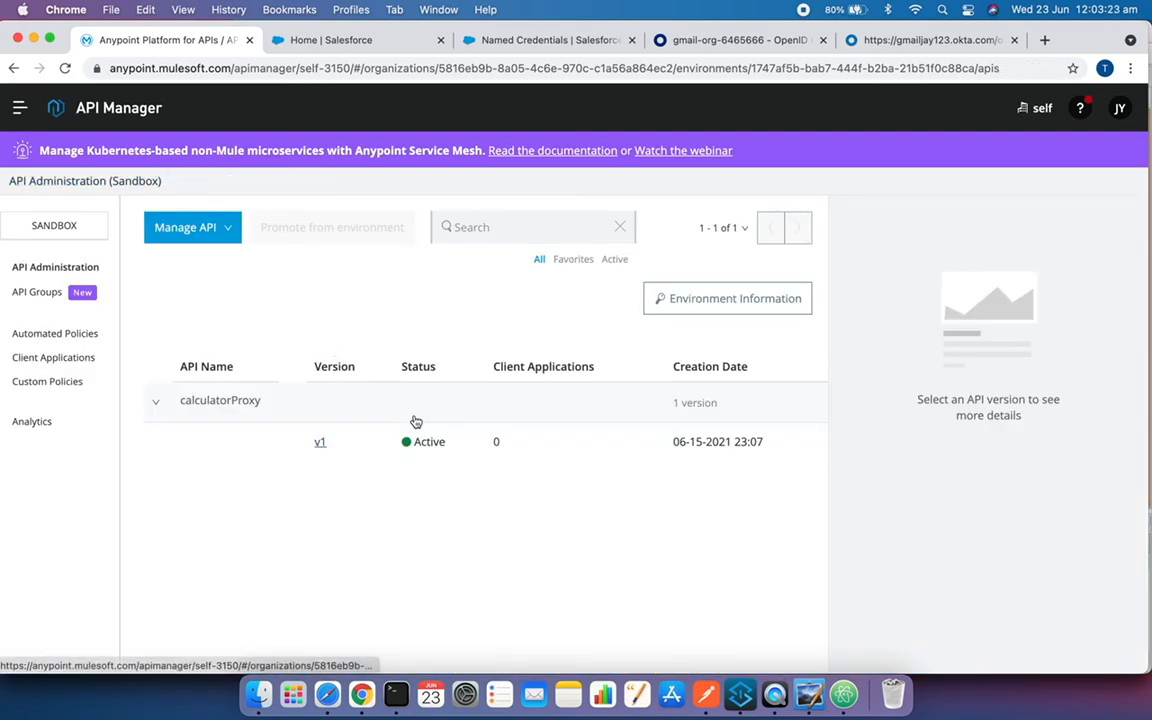
- Expand Advanced options to show HTTPS, TLS context HTTPProxyAPIJay and port 8082
scroll(427, 462, "down", 5)
scroll(427, 462, "down", 5)
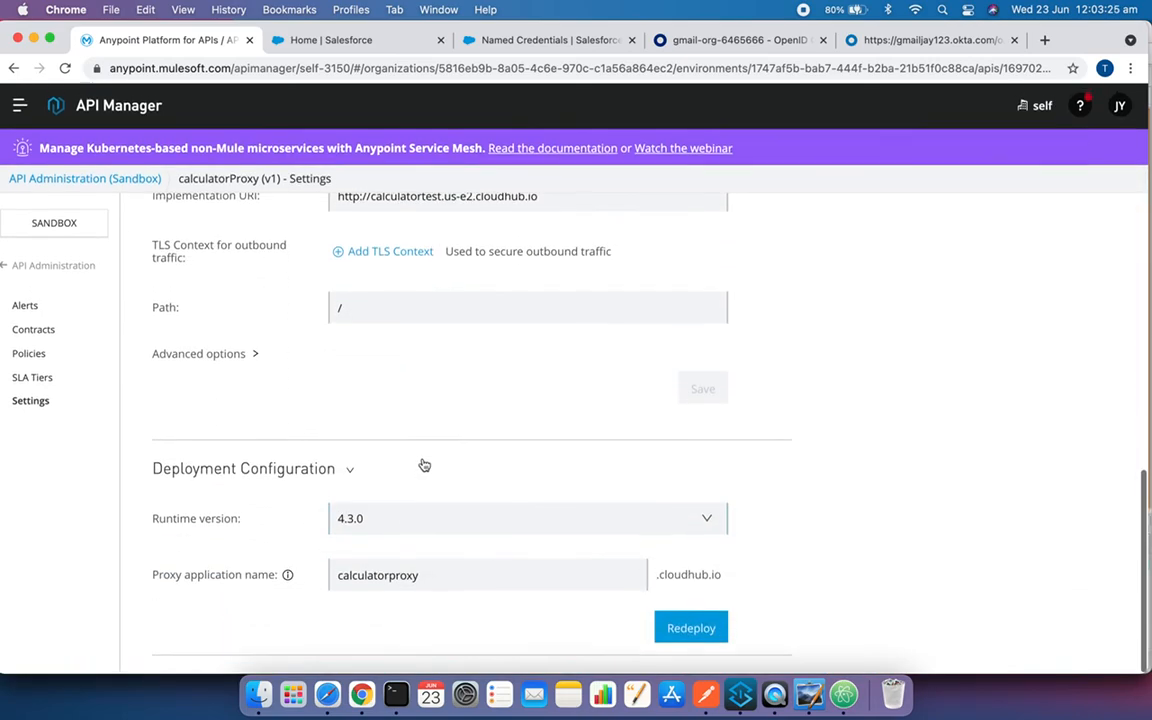
scroll(418, 463, "up", 1)
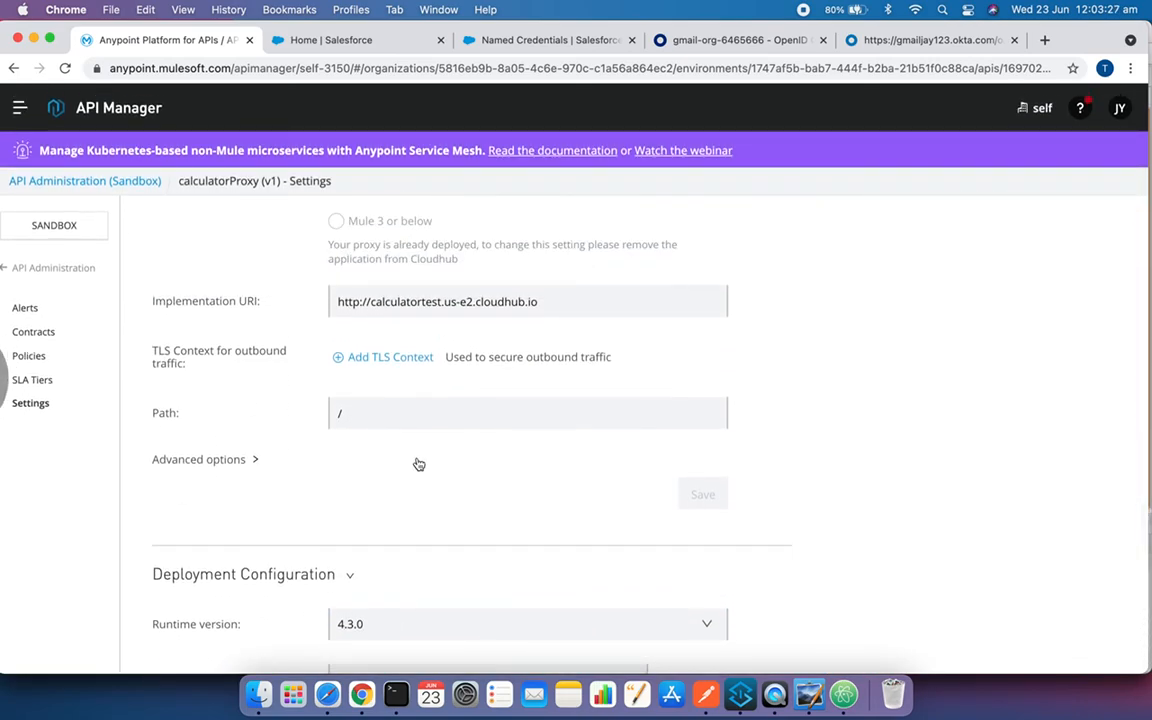
left_click(253, 459)
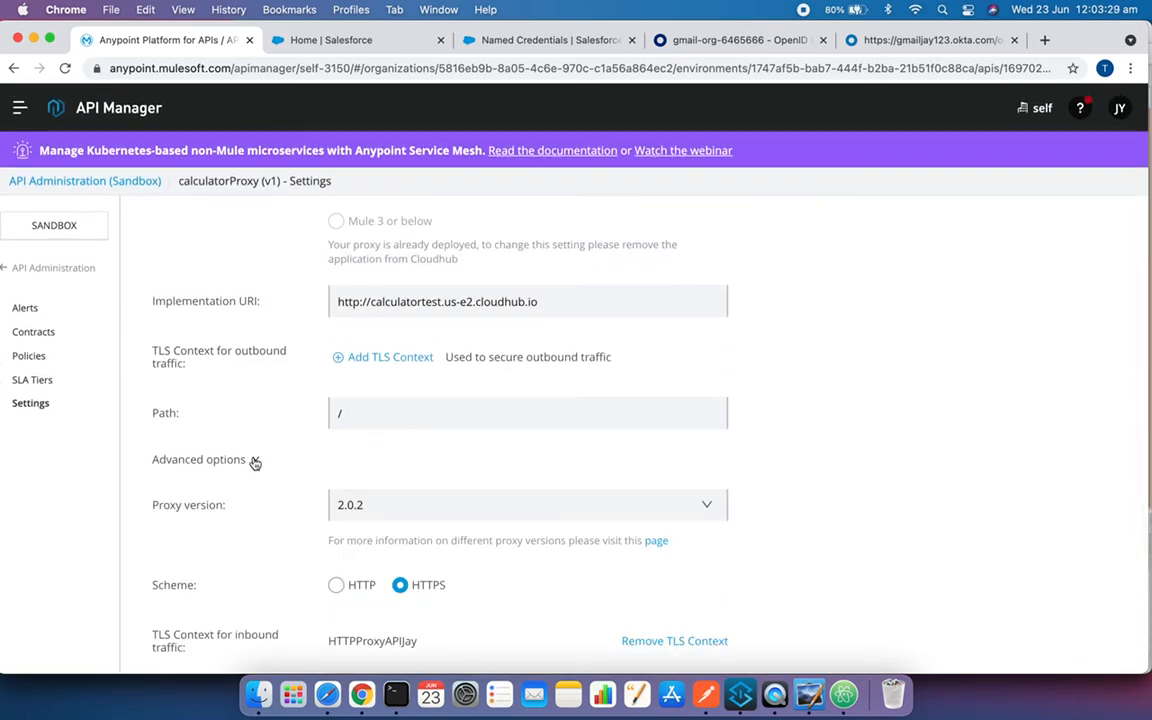
scroll(419, 463, "down", 3)
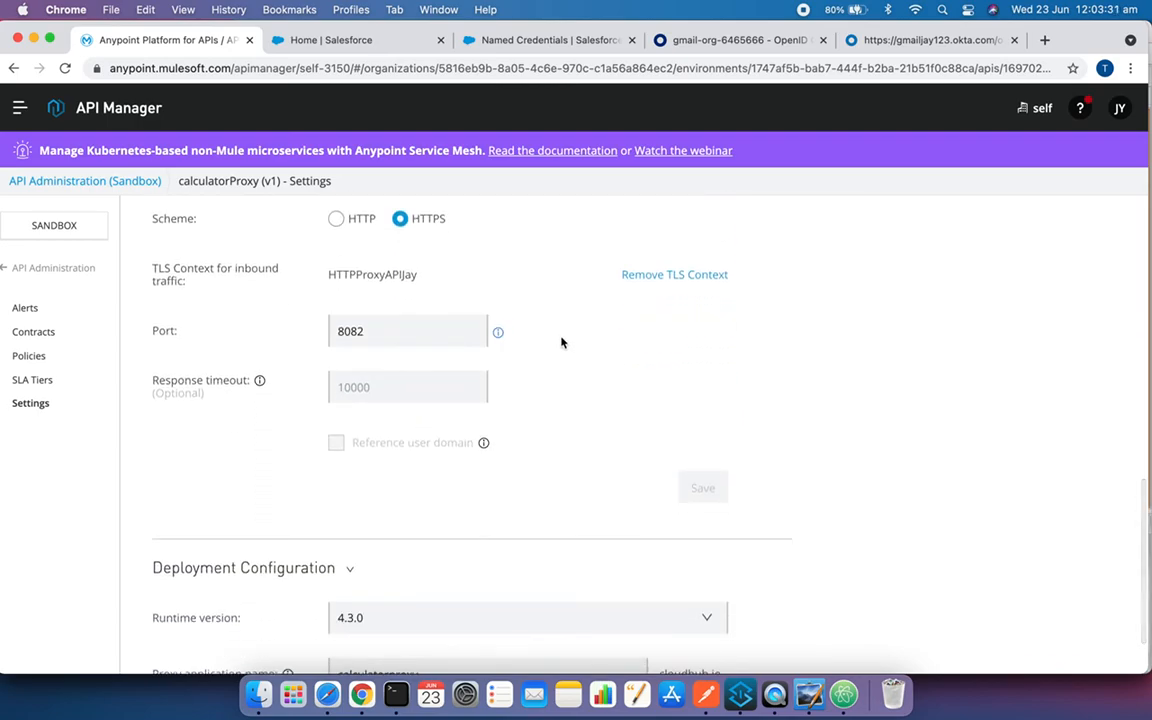
scroll(560, 339, "up", 1)
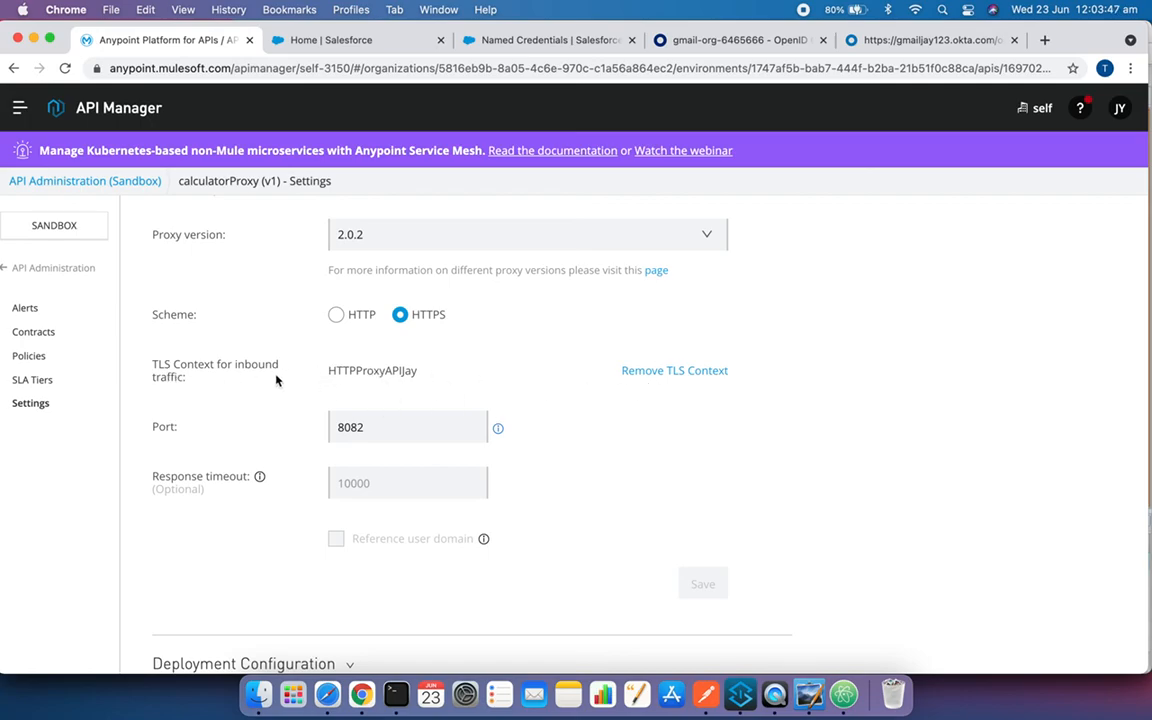
- Go to Secrets Manager and switch from Design to the Sandbox environment
left_click(20, 108)
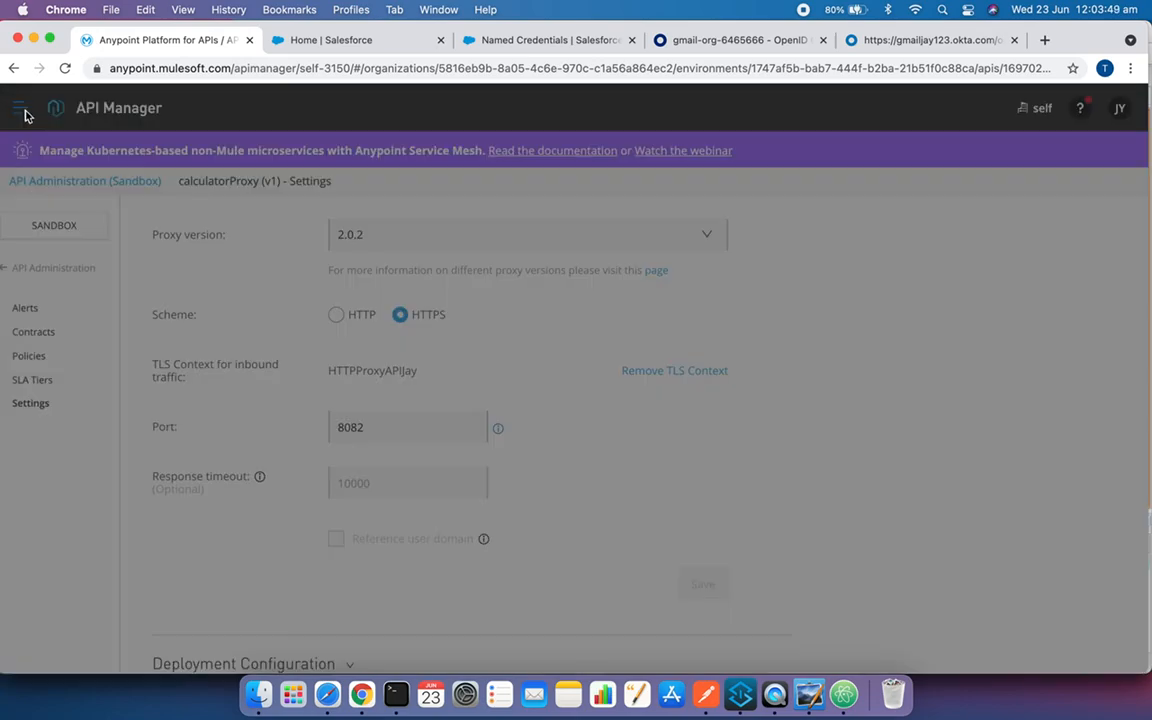
left_click(124, 598)
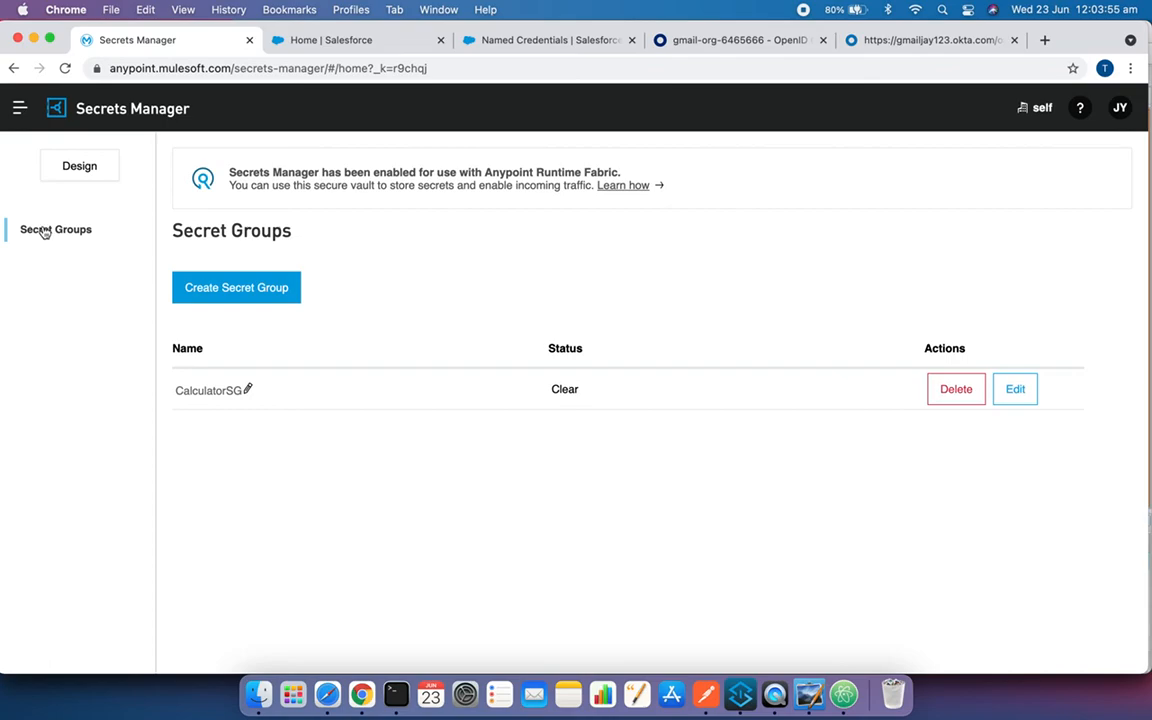
left_click(84, 172)
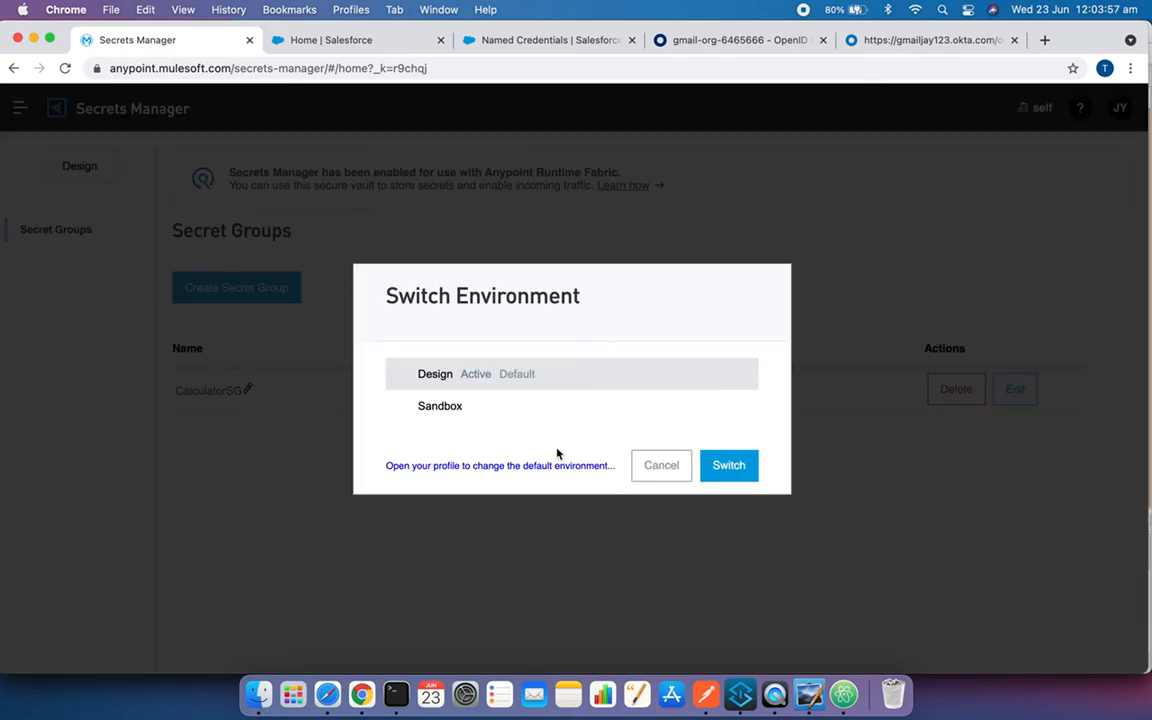
left_click(434, 408)
left_click(744, 476)
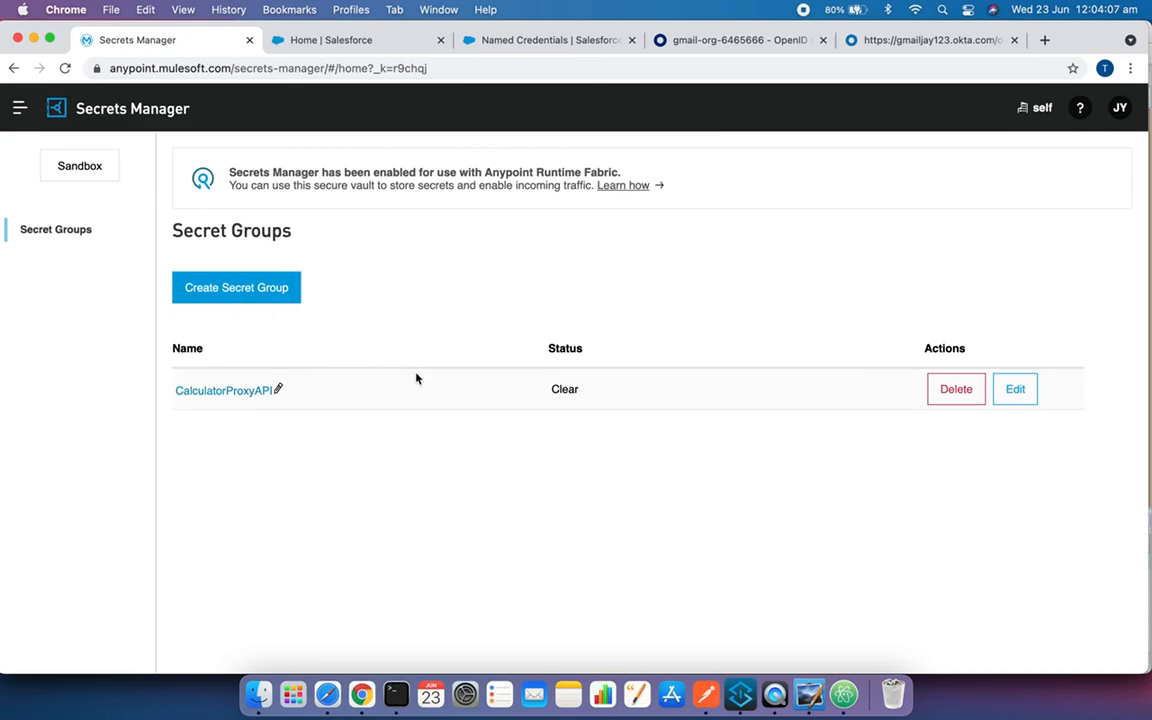
- Check CalculatorProxyAPI's keystore TestKeyStore and its Mule TLS context HTTPProxyAPIJay, expiring 2021-09-20
left_click(1015, 389)
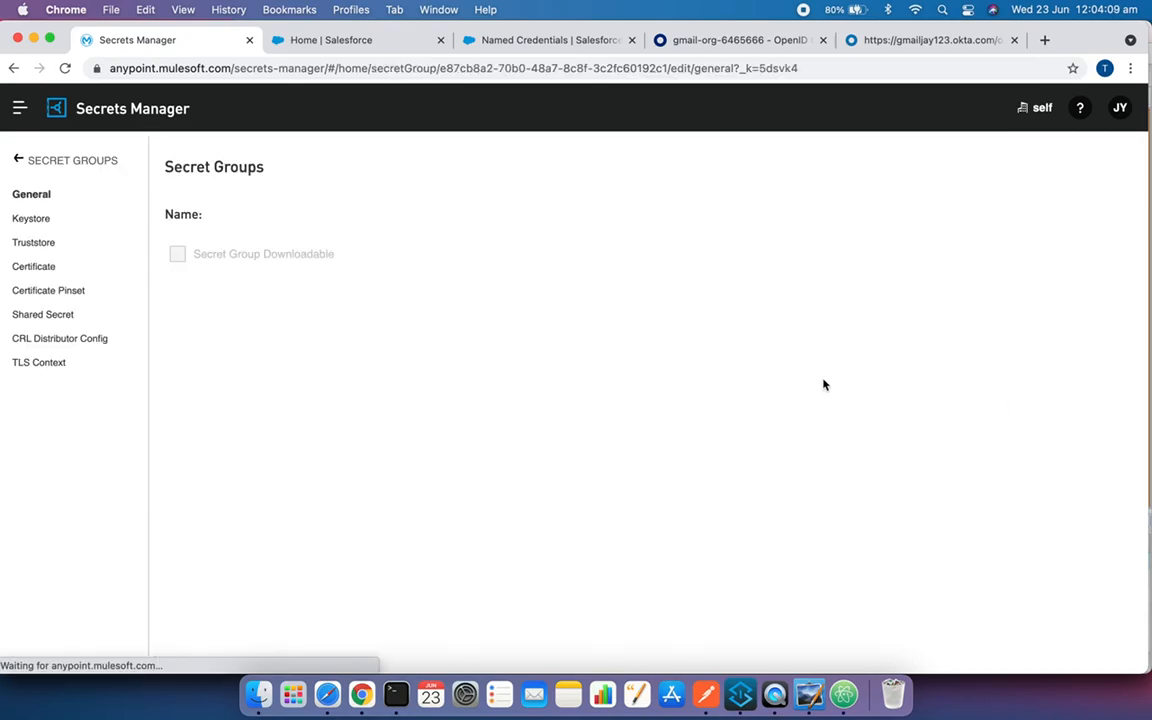
left_click(27, 214)
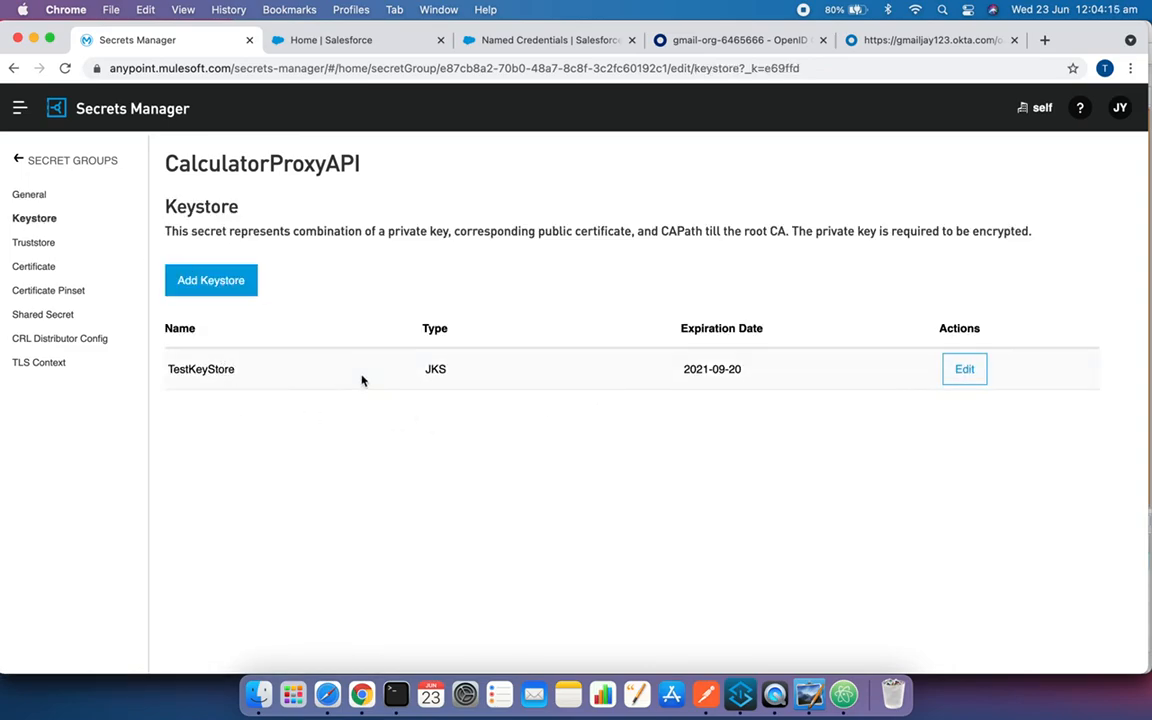
left_click(42, 362)
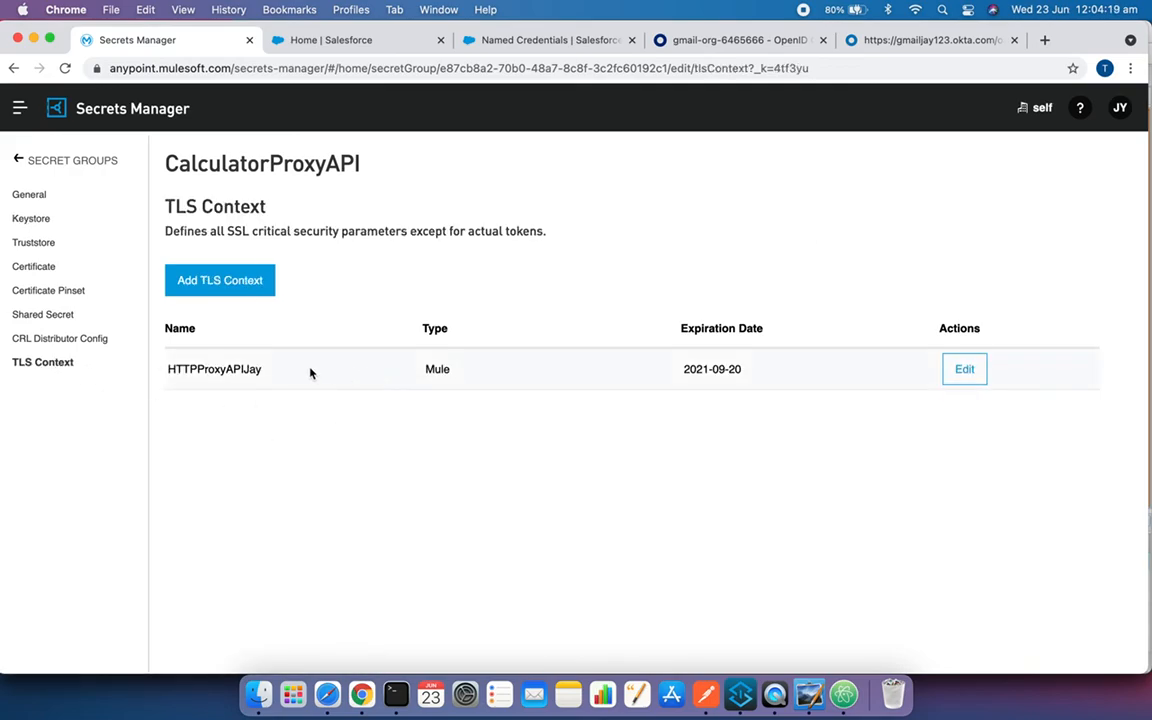
left_click_drag(265, 370, 166, 373)
left_click(300, 440)
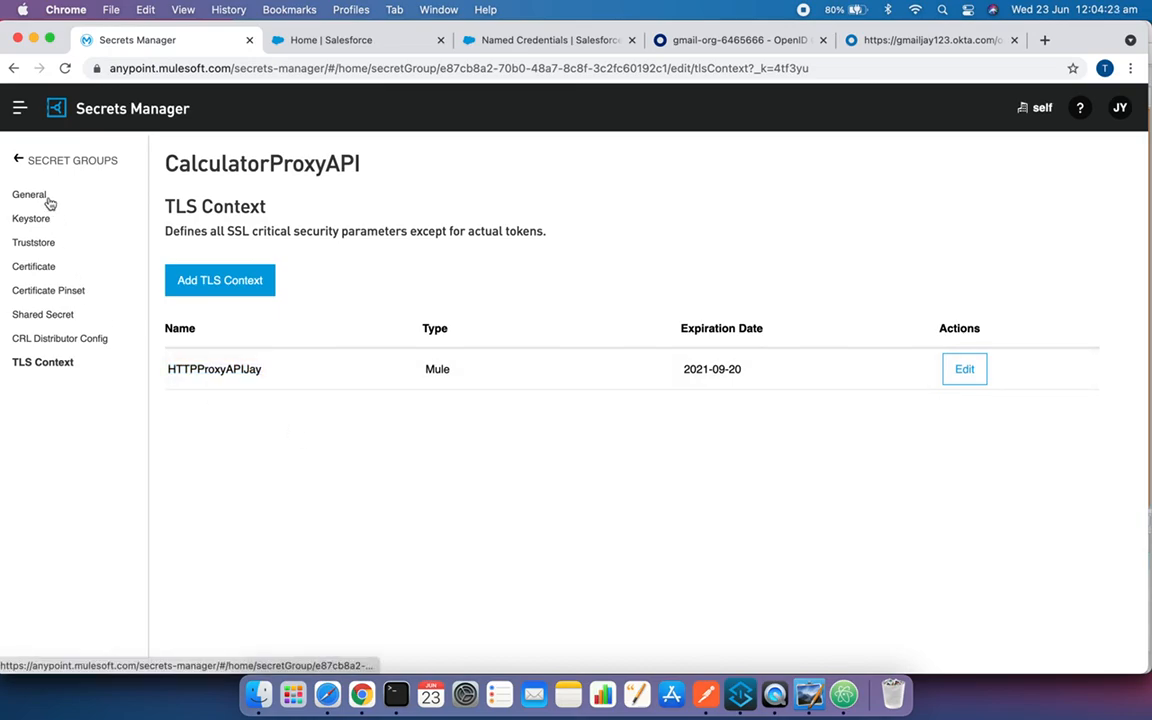
left_click(20, 118)
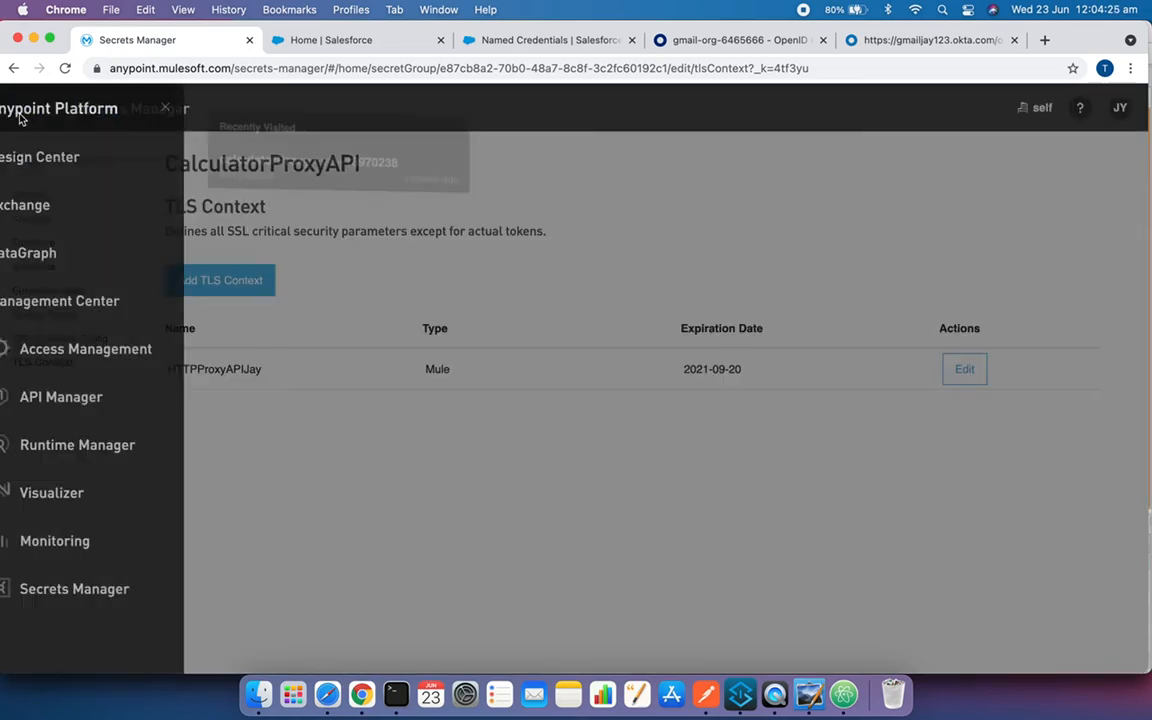
- Go back to API Manager and open the settings for calculatorProxy v1
left_click(118, 398)
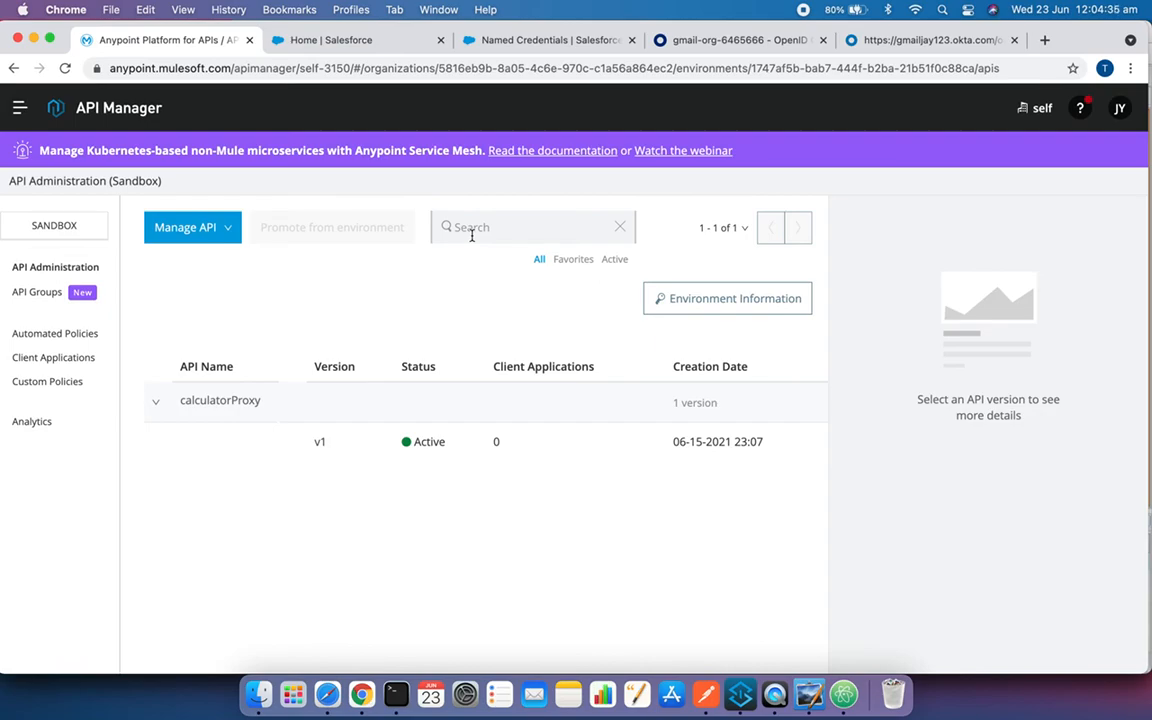
left_click(321, 444)
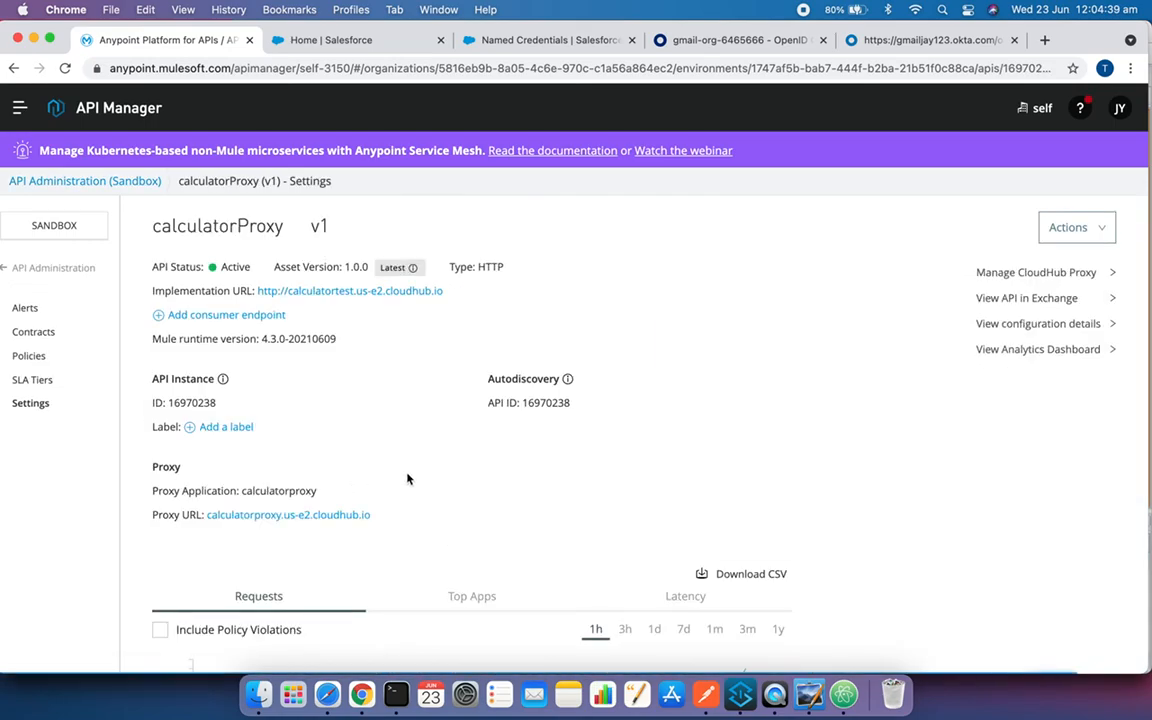
scroll(406, 478, "down", 10)
scroll(410, 476, "down", 5)
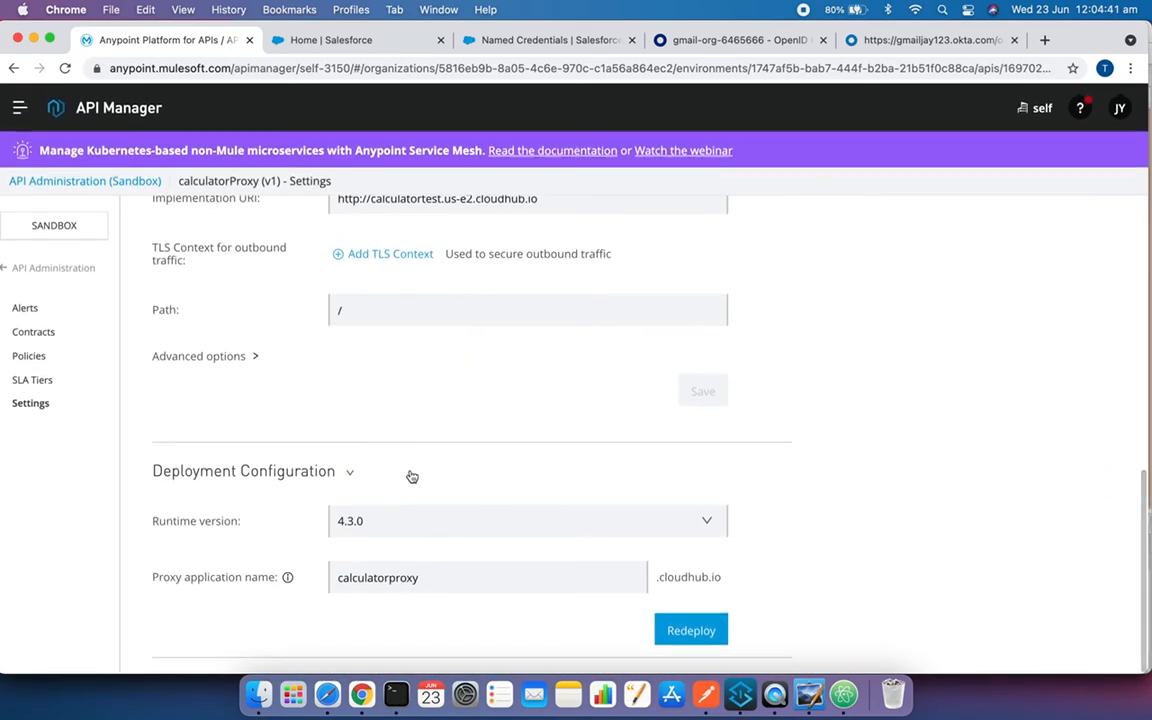
- Expand the advanced proxy options and review deployment: port 8082, app calculatorproxy, runtime 4.3.0
left_click(253, 357)
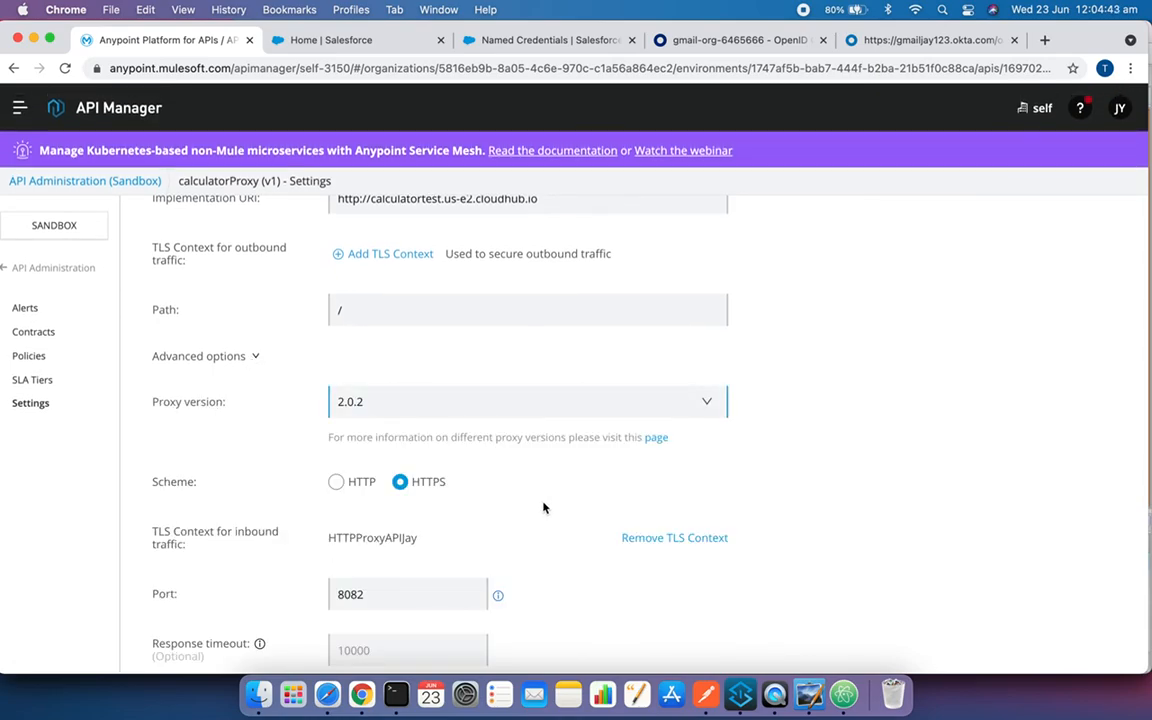
scroll(543, 507, "down", 5)
scroll(543, 507, "up", 6)
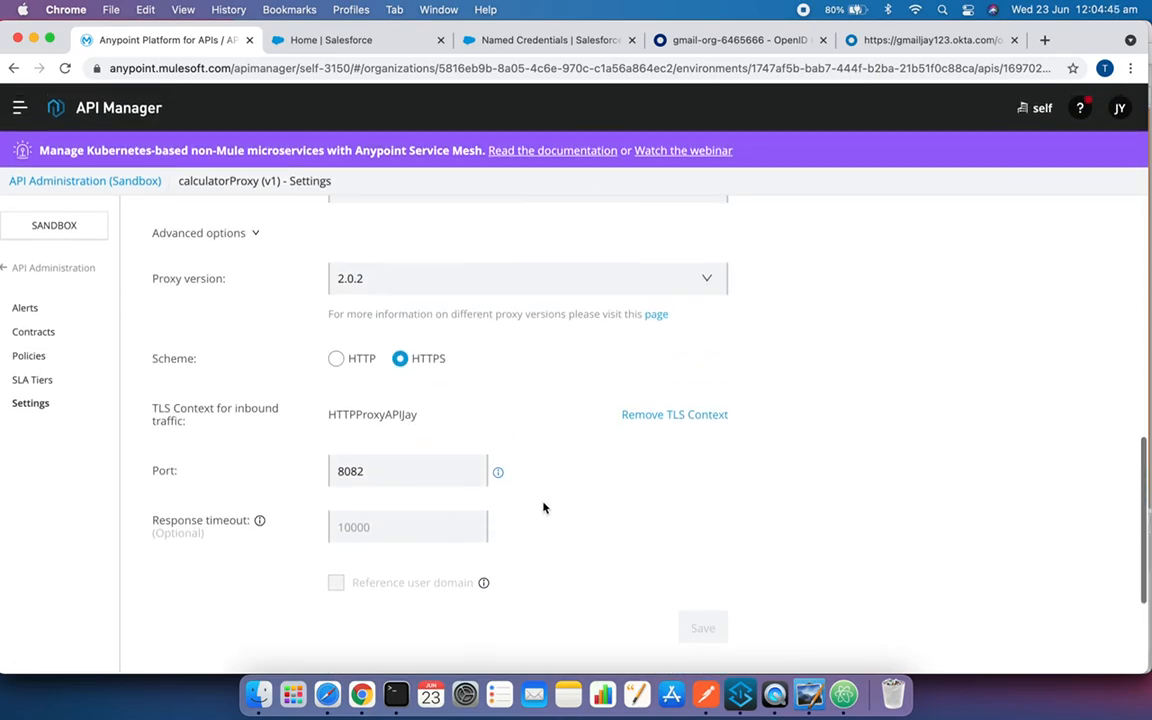
scroll(543, 507, "up", 10)
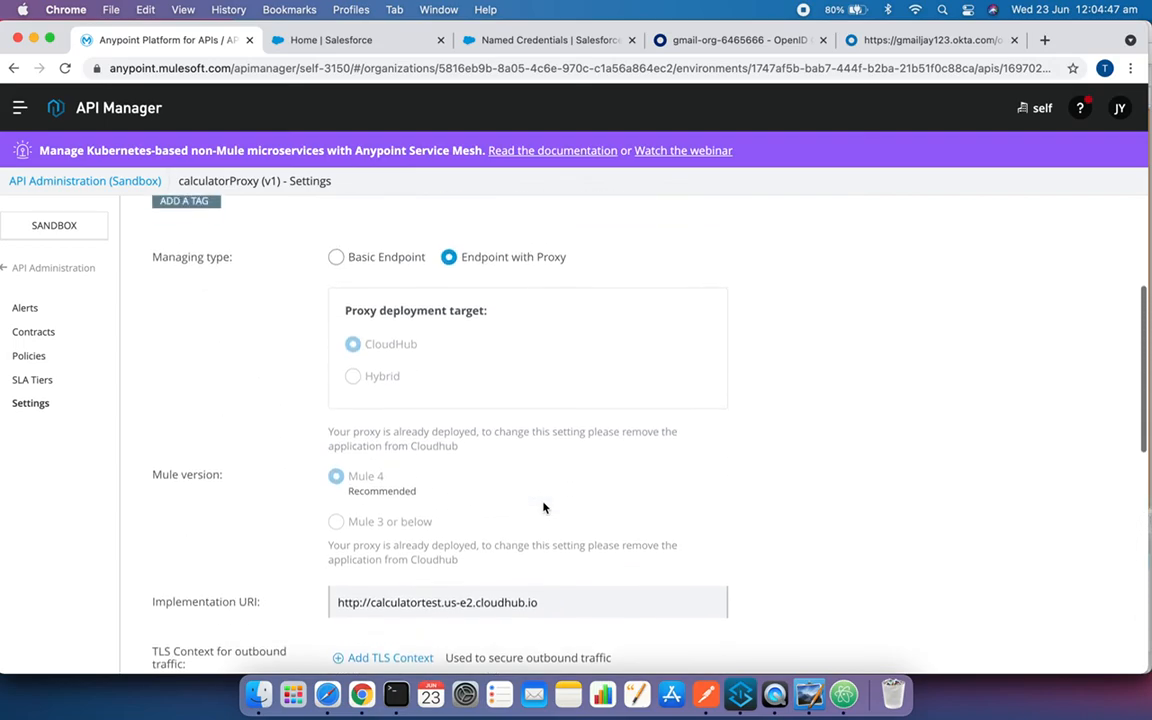
scroll(543, 507, "up", 4)
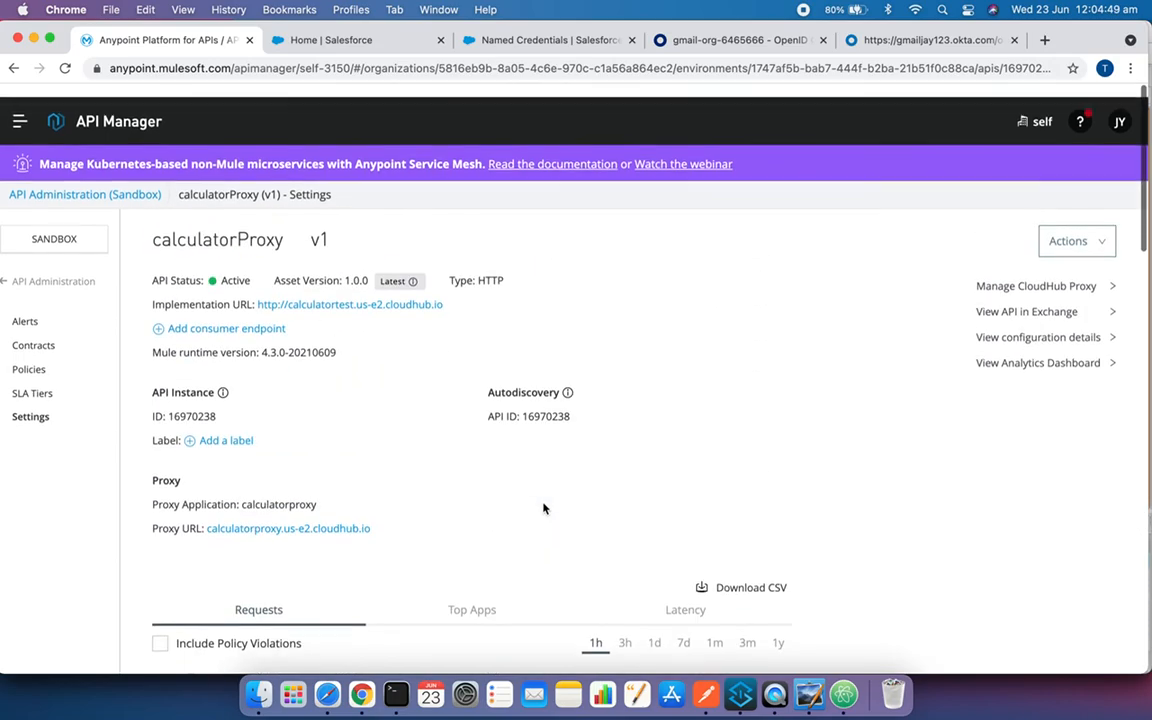
scroll(460, 433, "down", 20)
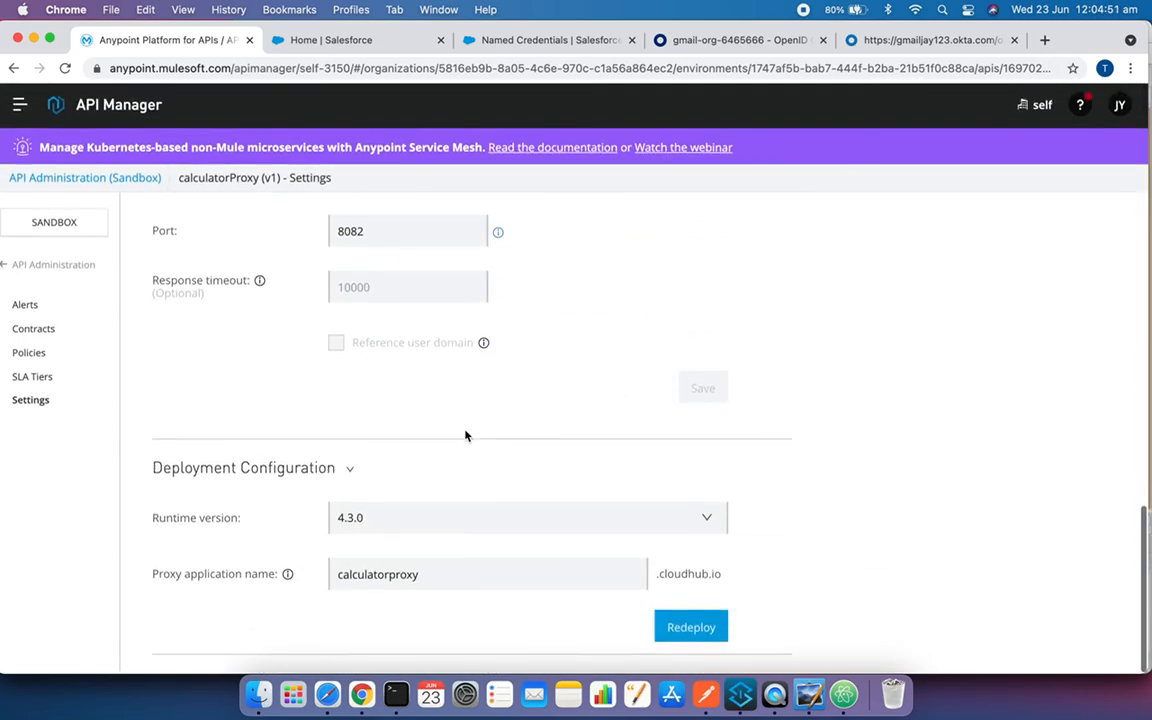